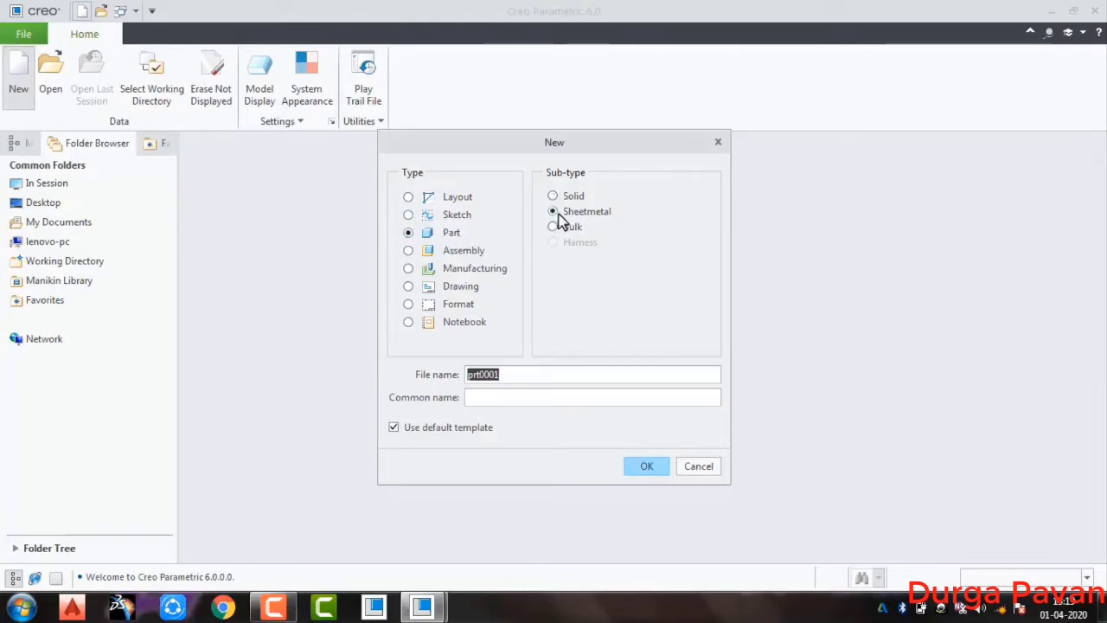
Create a new sheetmetal part named prt0001 without the default template, using the mmns_part_sheetmetal template
click(511, 373)
double_click(511, 374)
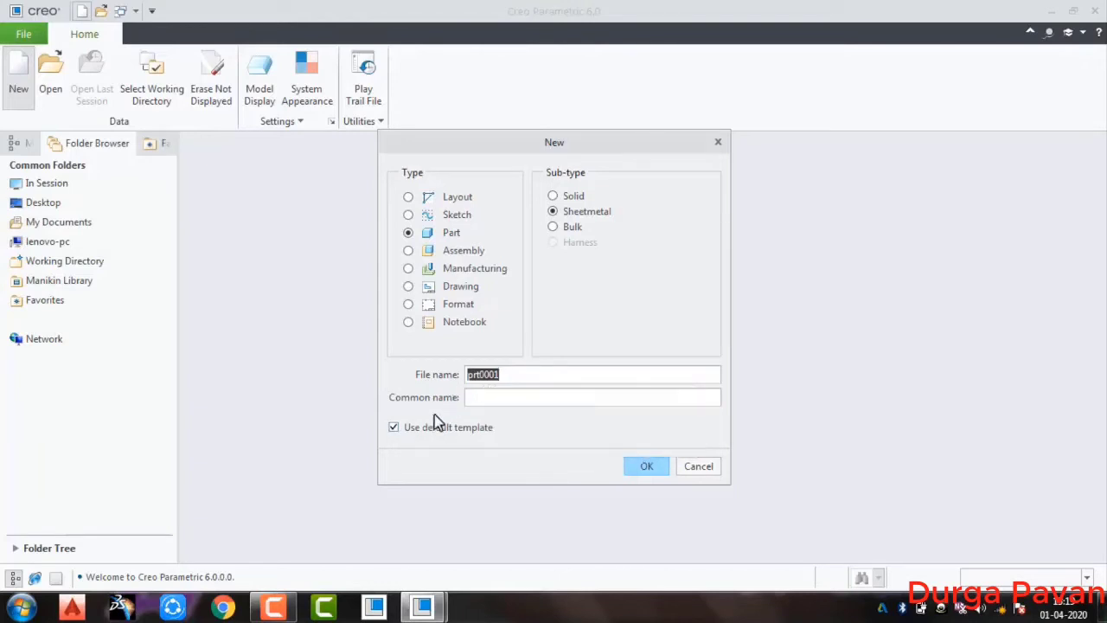
click(399, 431)
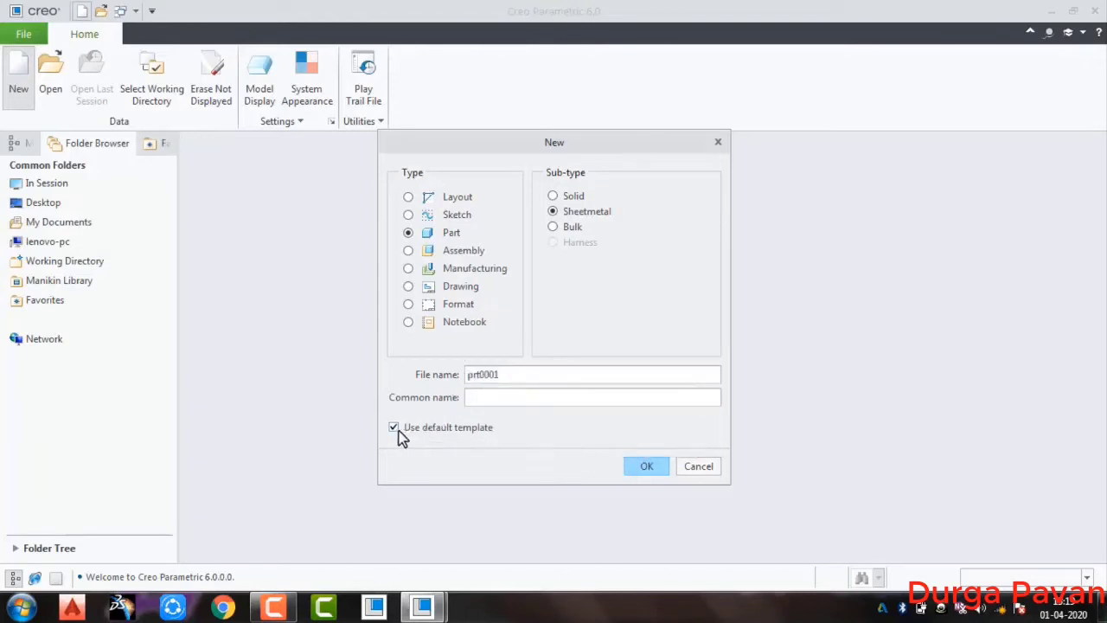
click(647, 467)
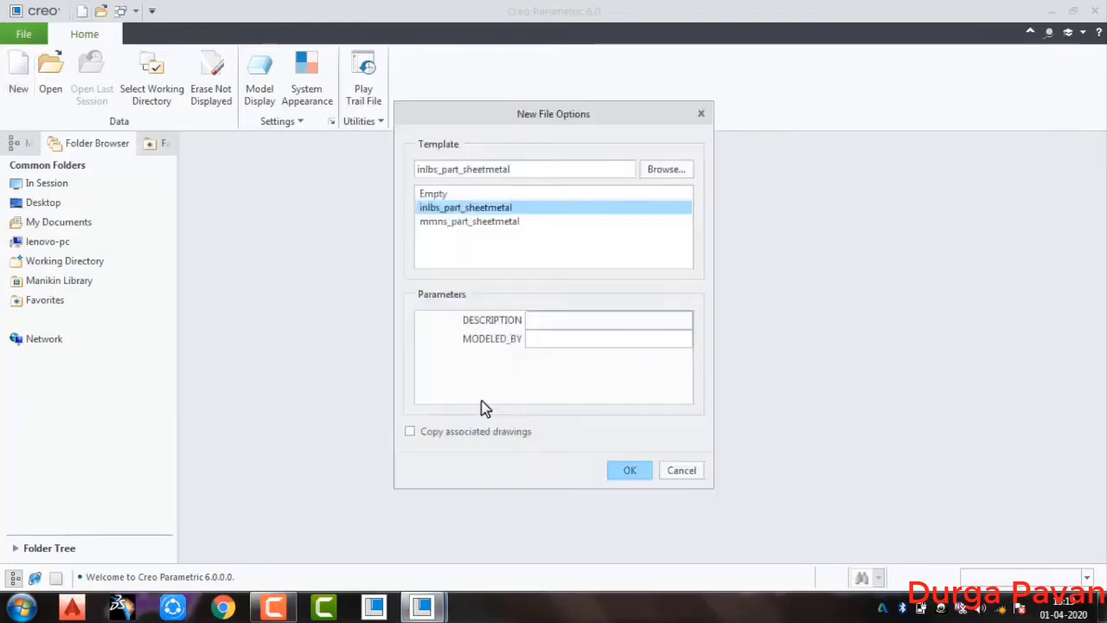
click(443, 223)
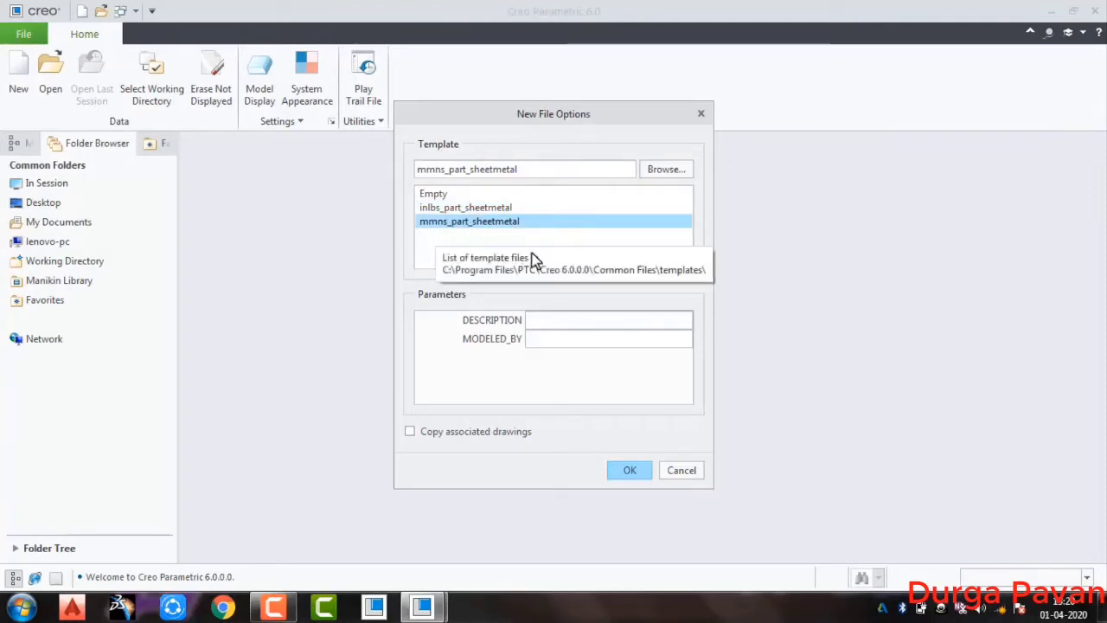
click(627, 472)
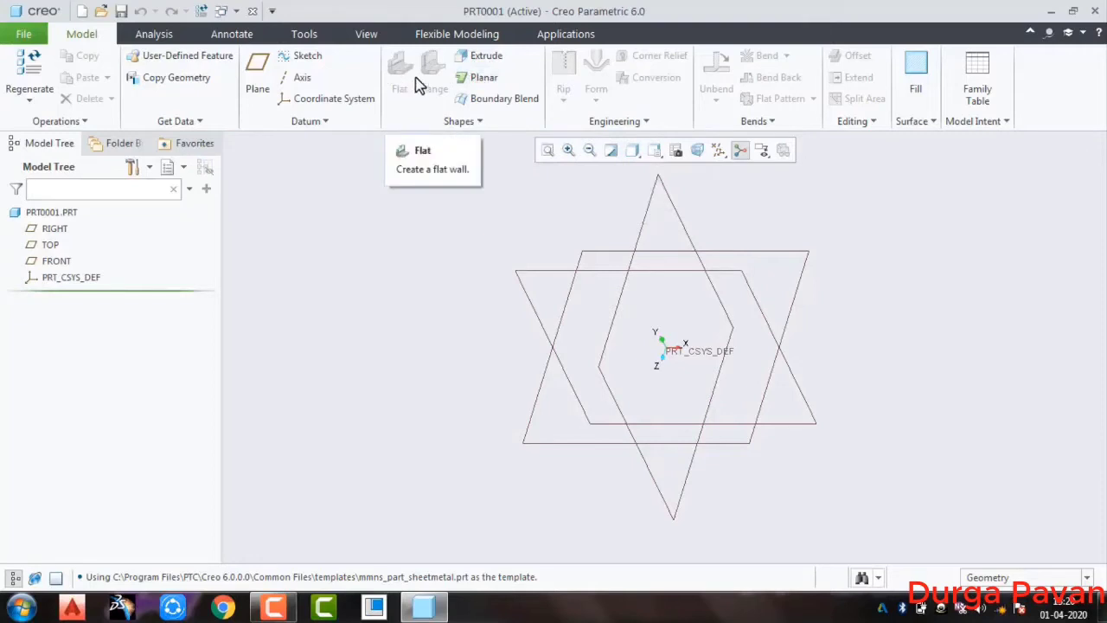
Sketch a center rectangle about 345 mm by 277 mm on the FRONT plane, centred on the origin
click(710, 273)
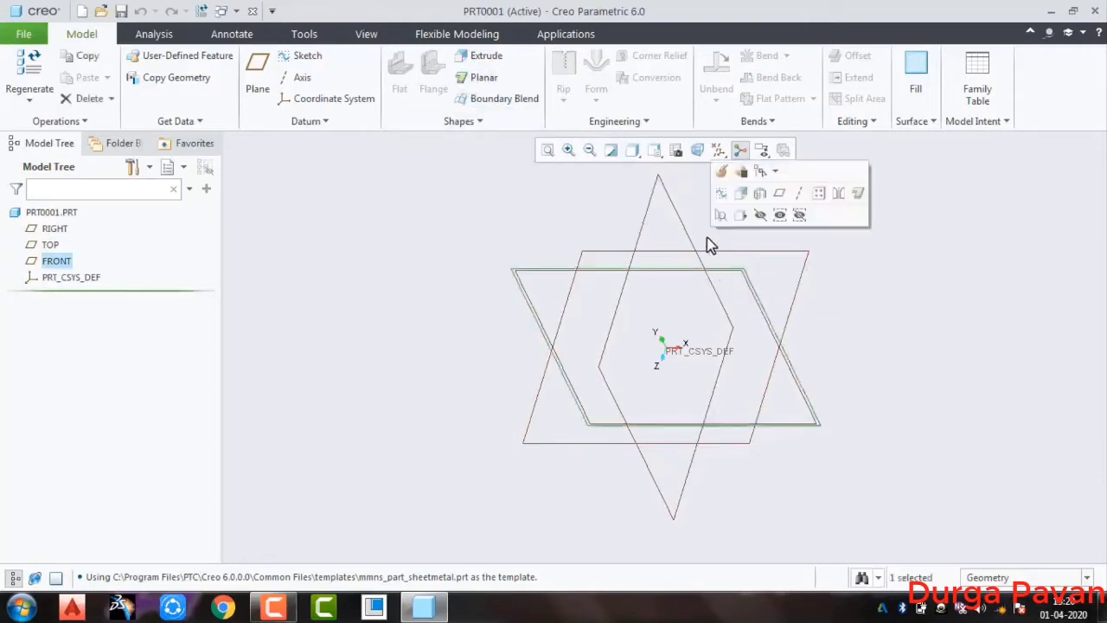
click(721, 197)
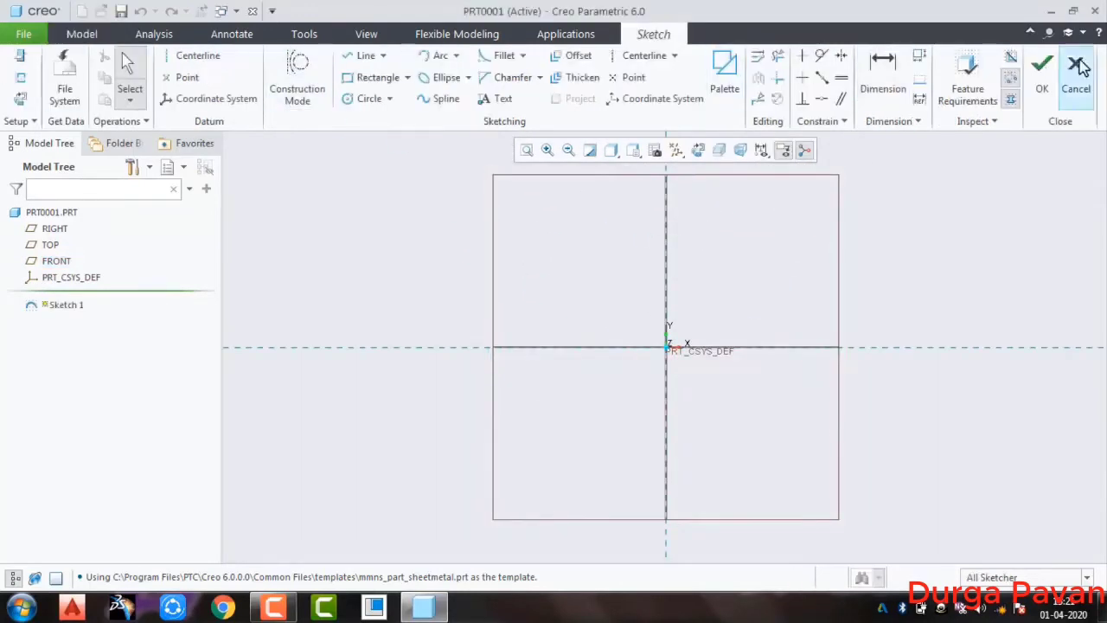
click(407, 78)
click(412, 131)
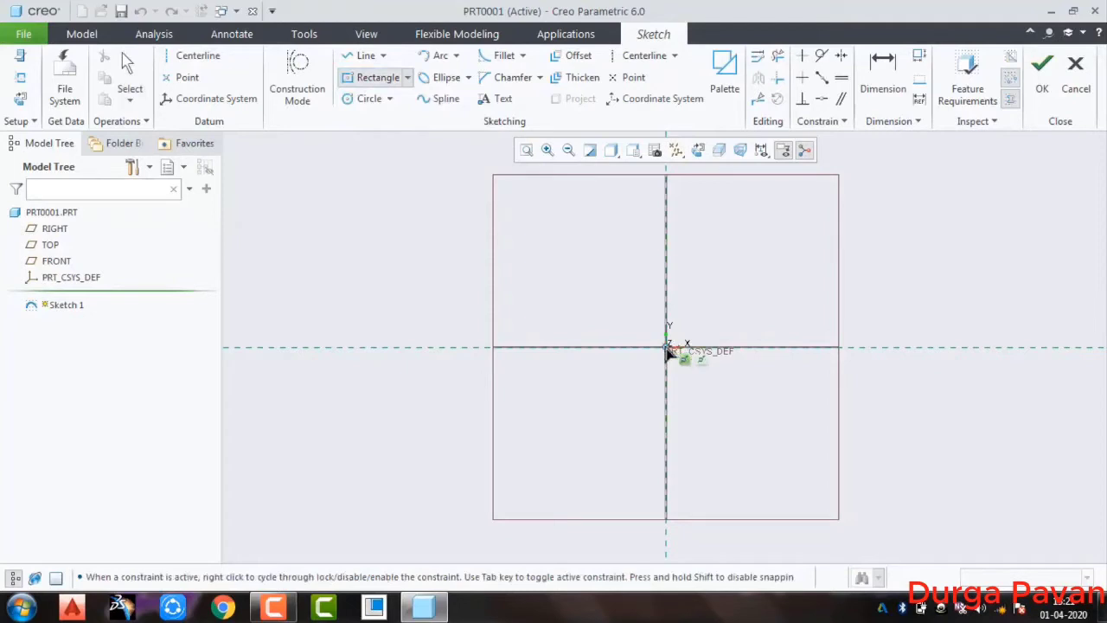
click(666, 347)
click(783, 253)
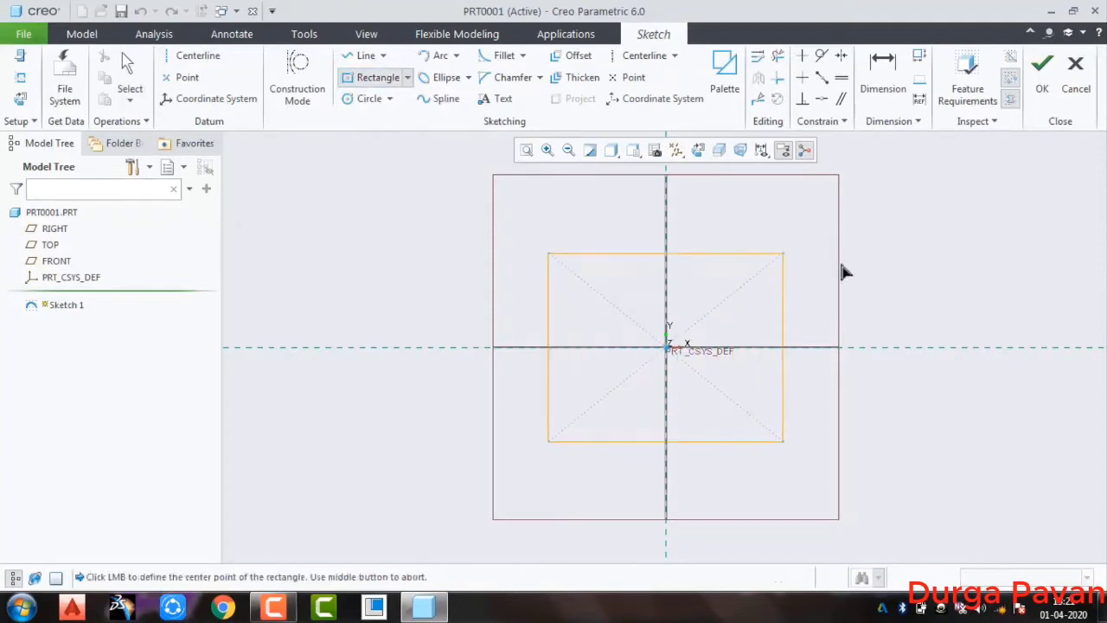
middle_click(864, 247)
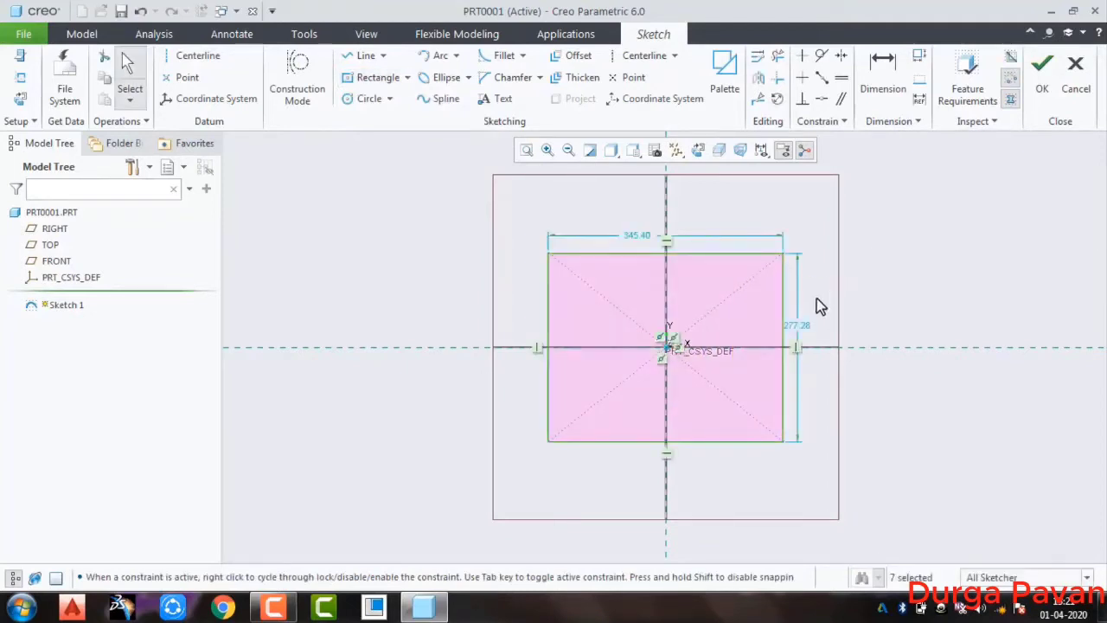
Set the rectangle's height to 100 mm and its width to 150 mm, and finish the sketch
double_click(796, 325)
text(100)
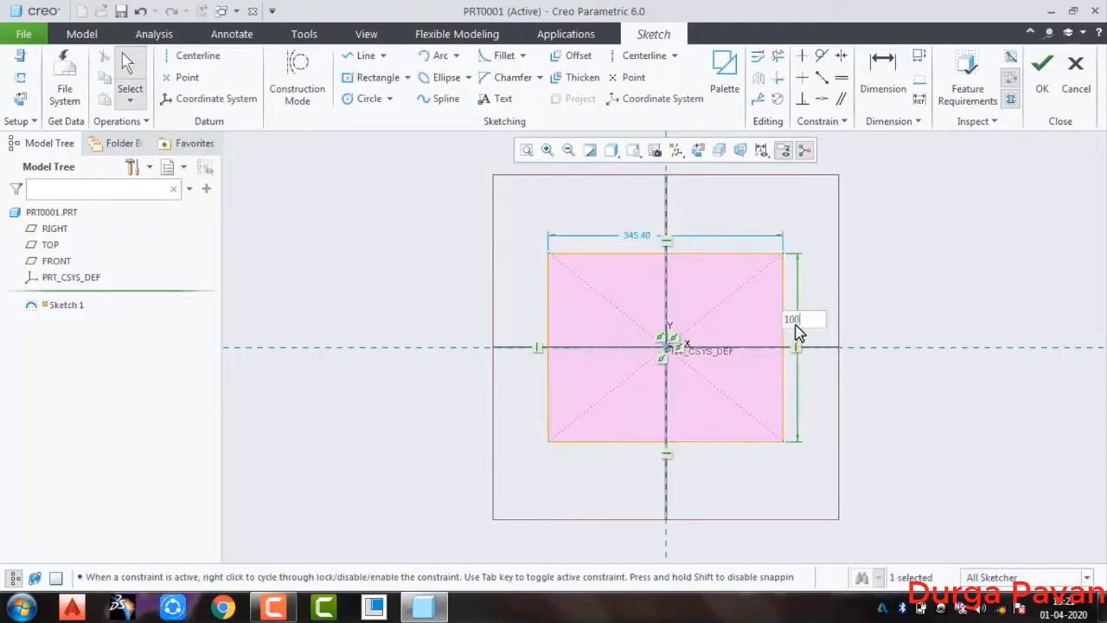
key(Return)
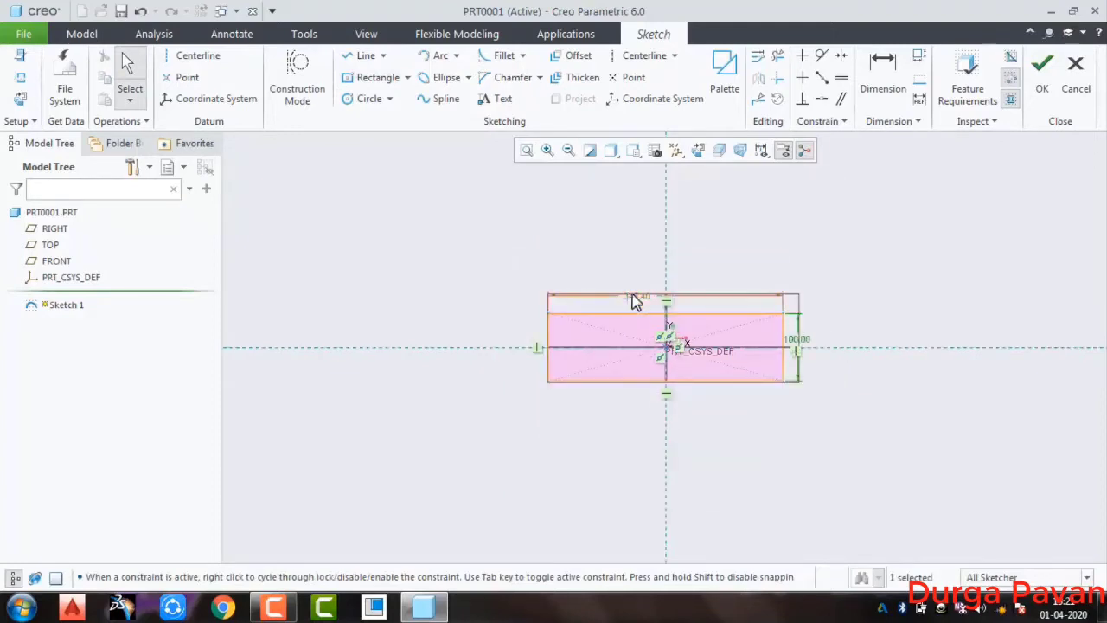
double_click(640, 297)
text(150)
key(Return)
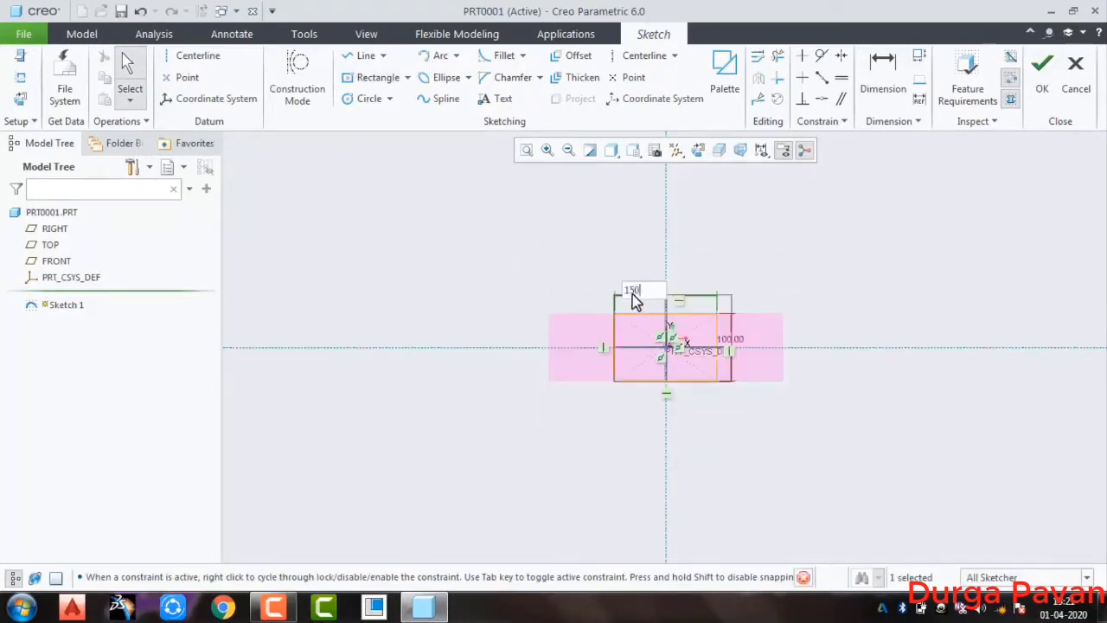
scroll(661, 341, up, 5)
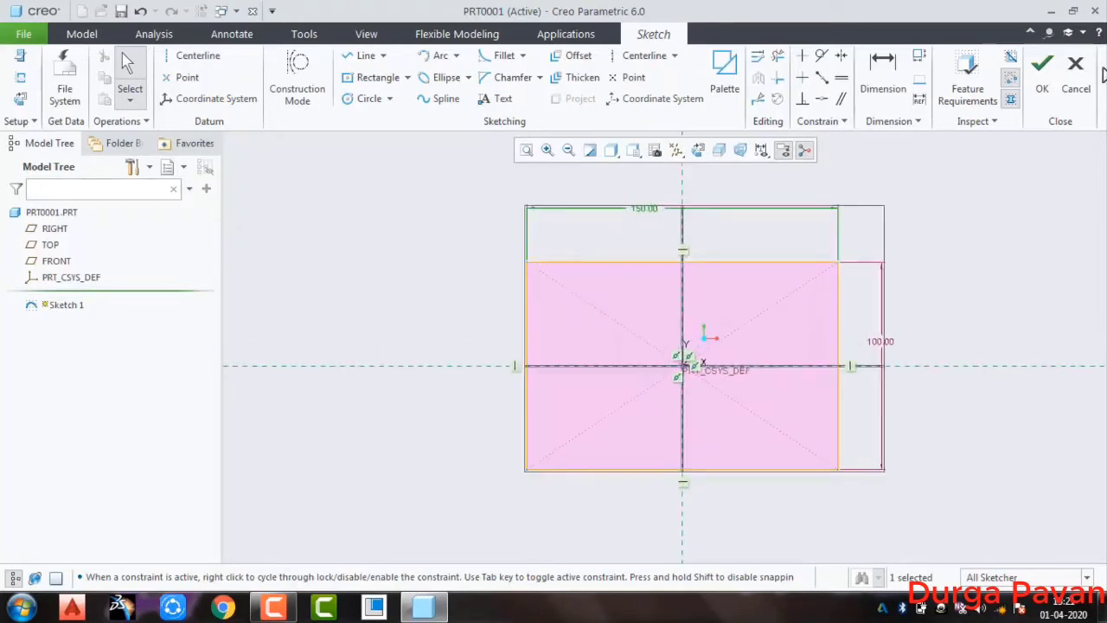
click(1045, 89)
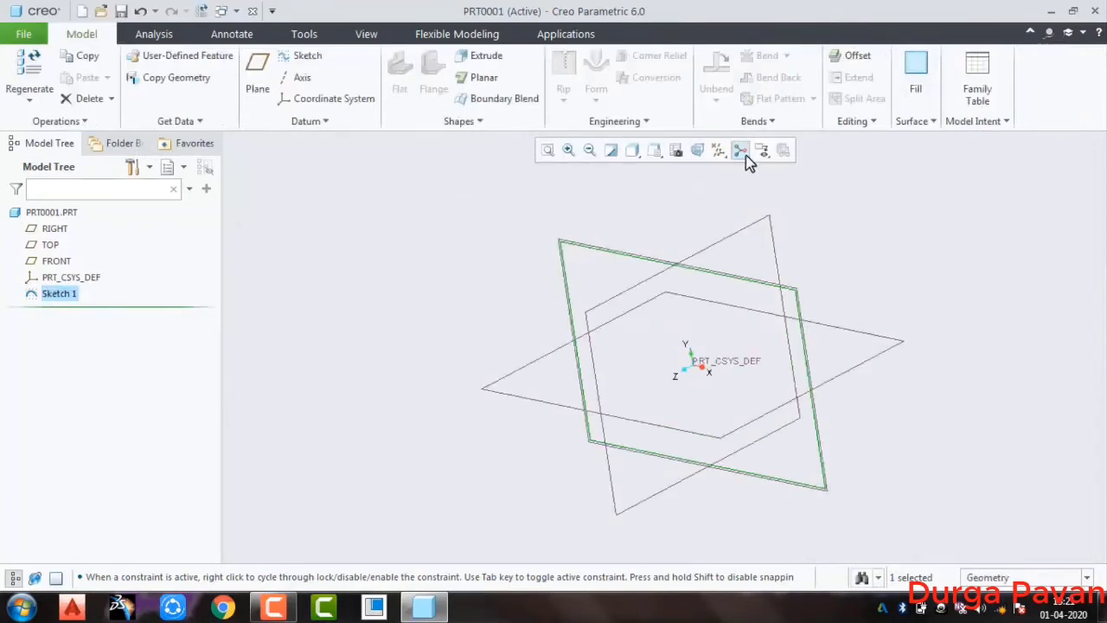
Create a planar first wall 2 mm thick from the rectangle sketch, with the thickness direction reversed
click(485, 79)
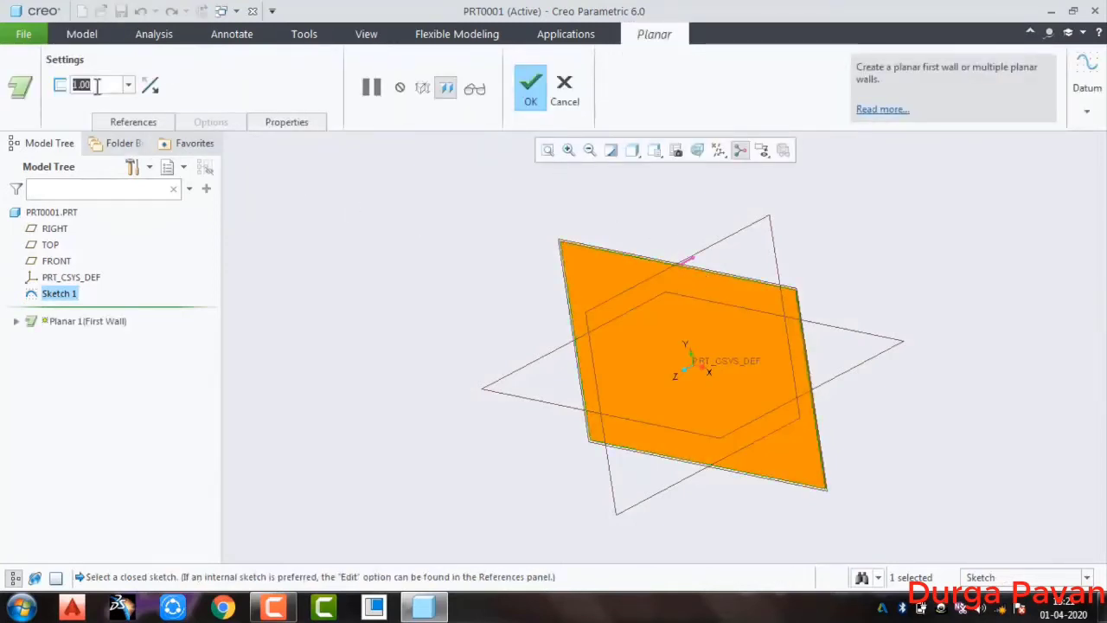
text(2)
key(Return)
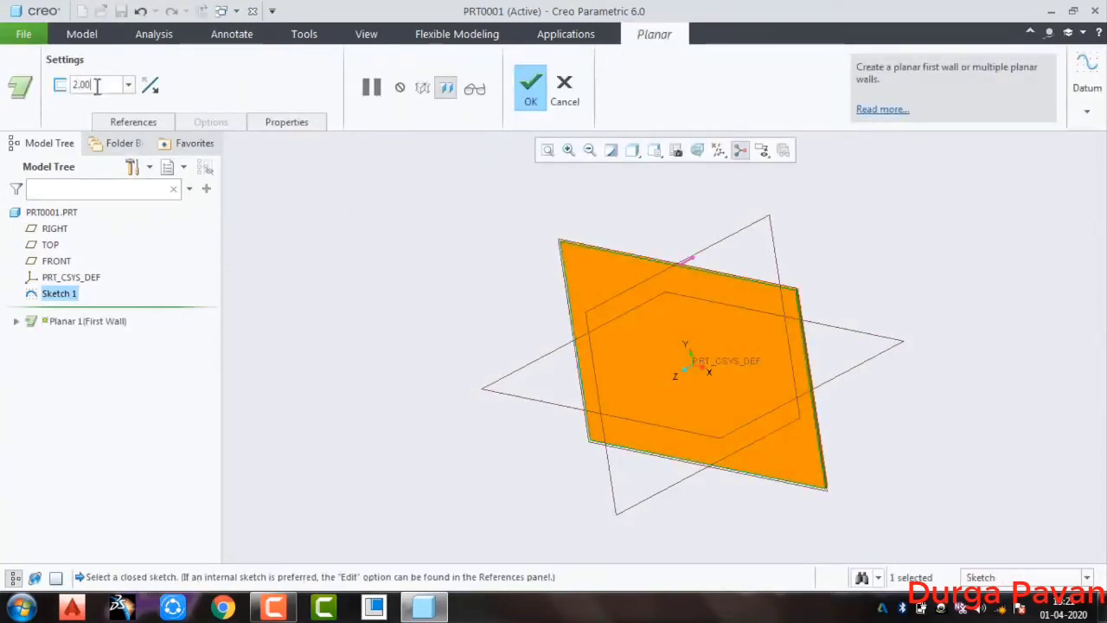
scroll(787, 303, up, 5)
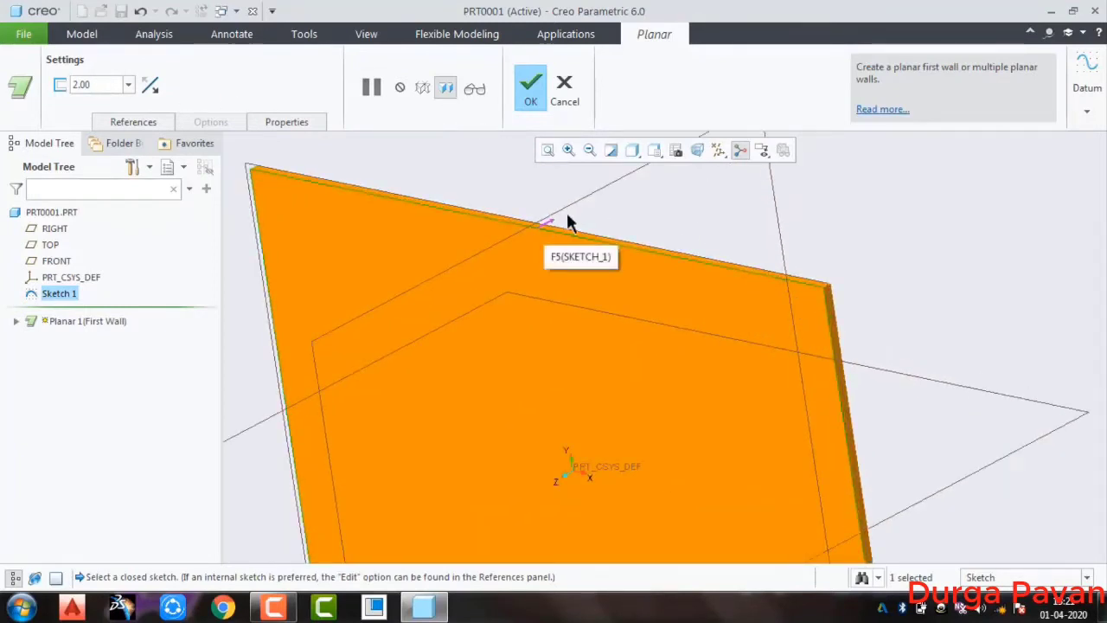
click(151, 86)
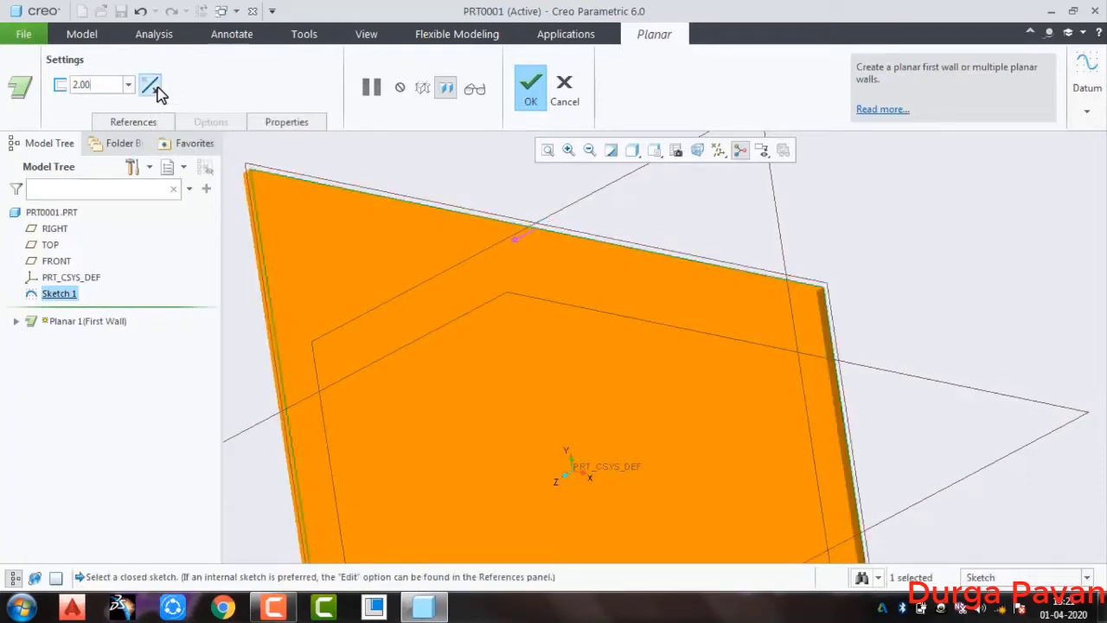
click(156, 89)
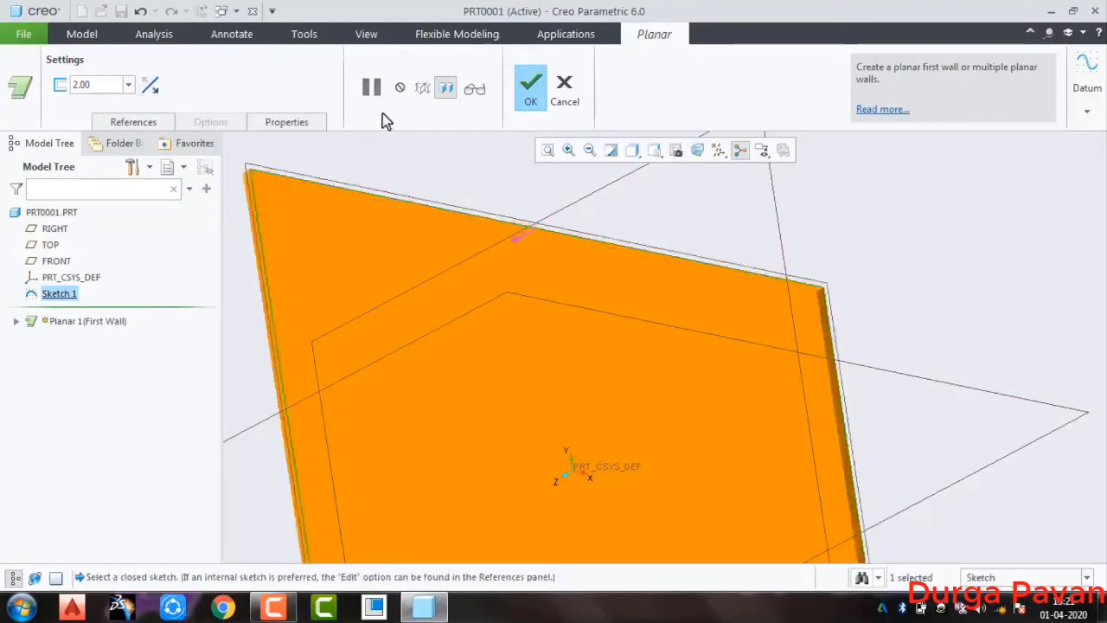
click(530, 87)
click(882, 247)
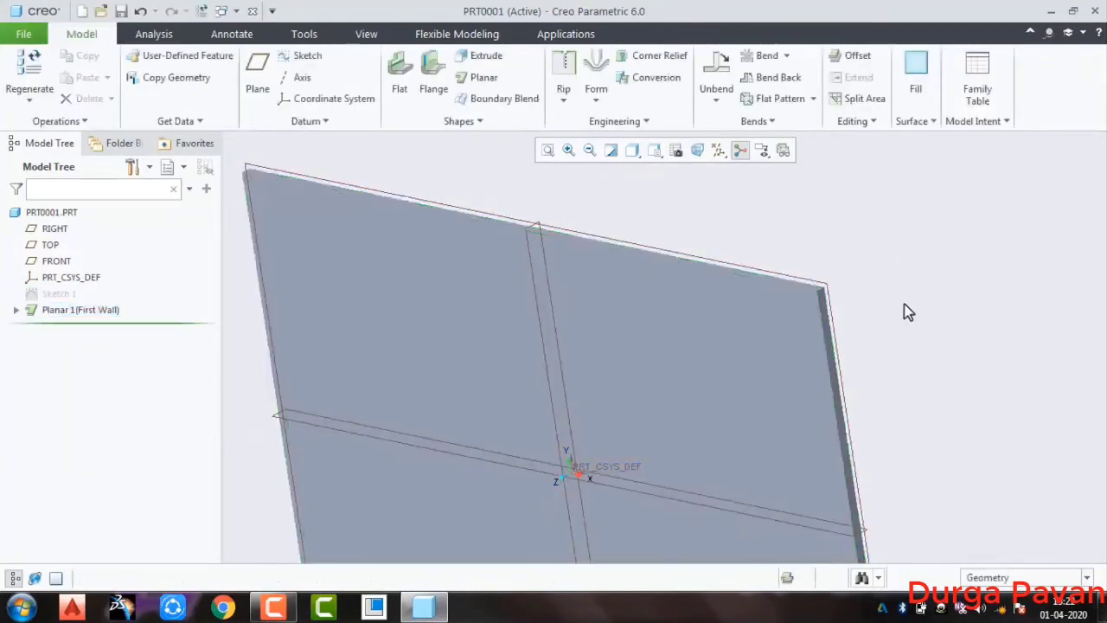
Attach a rectangular flat wall at 90° to a long edge of the plate and set its height to 85 mm
scroll(917, 320, down, 5)
middle_drag(927, 326, 826, 251)
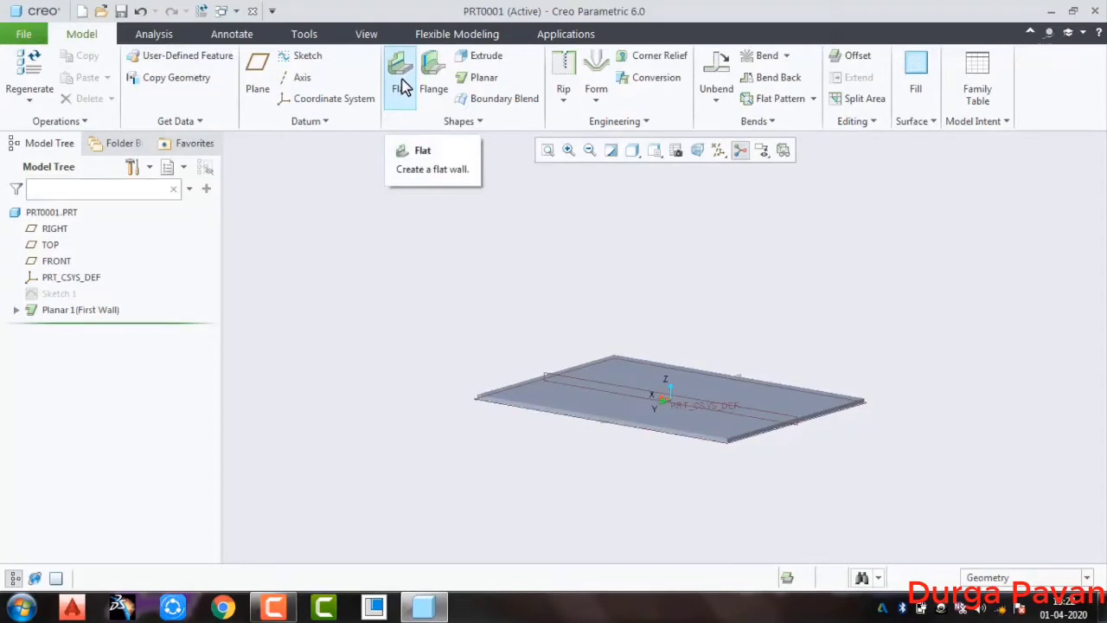
click(403, 86)
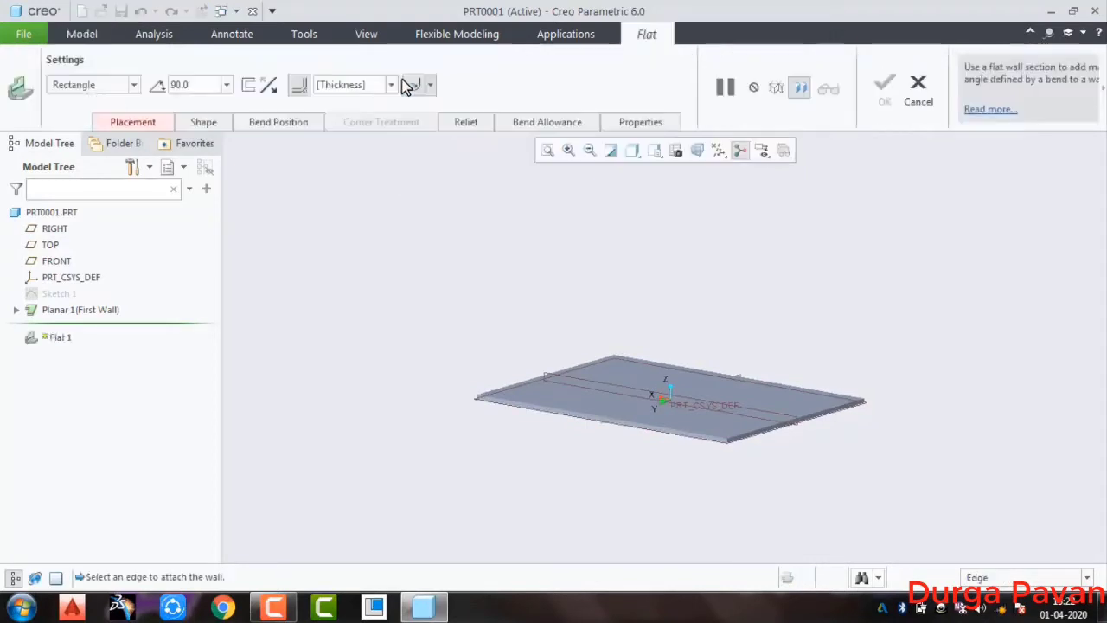
middle_drag(487, 286, 509, 348)
scroll(525, 429, up, 3)
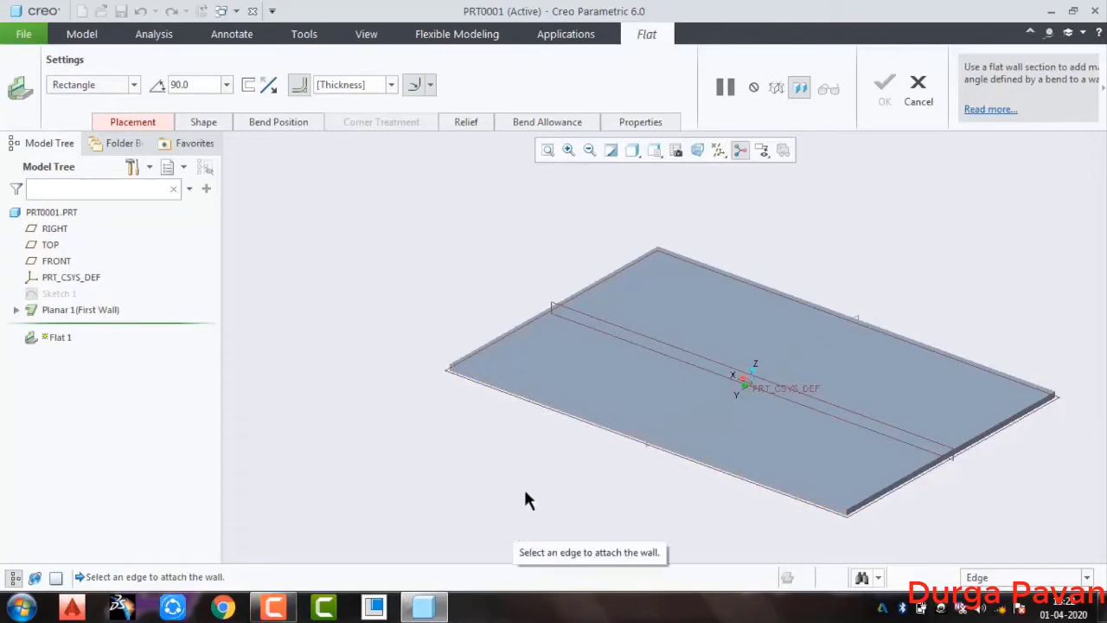
click(542, 405)
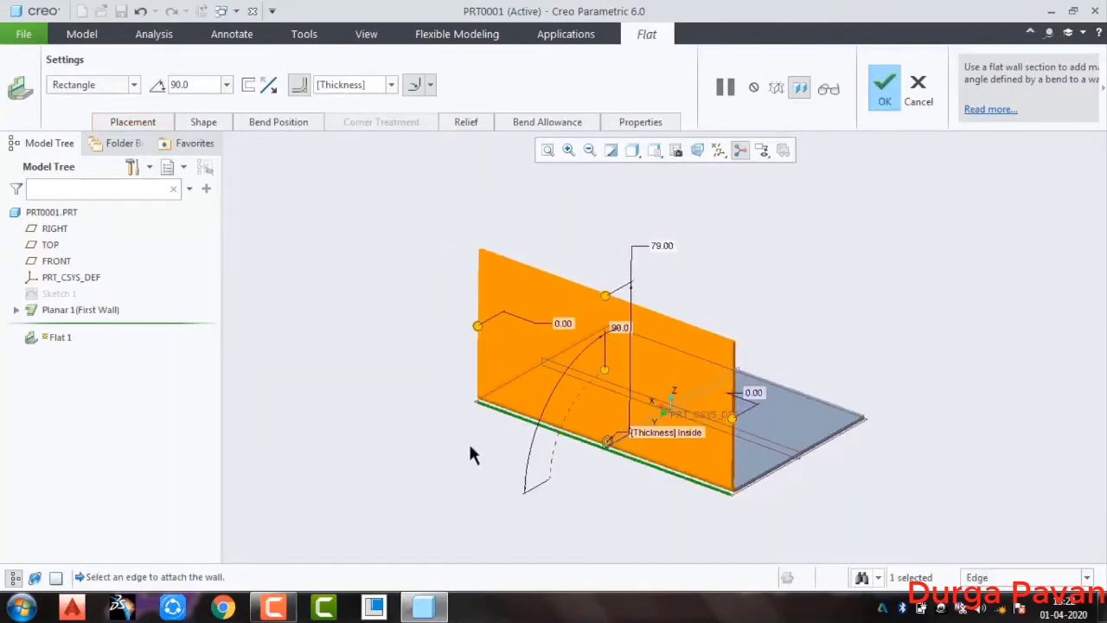
mouse_move(470, 454)
middle_down()
mouse_move(415, 432)
mouse_move(452, 445)
middle_up()
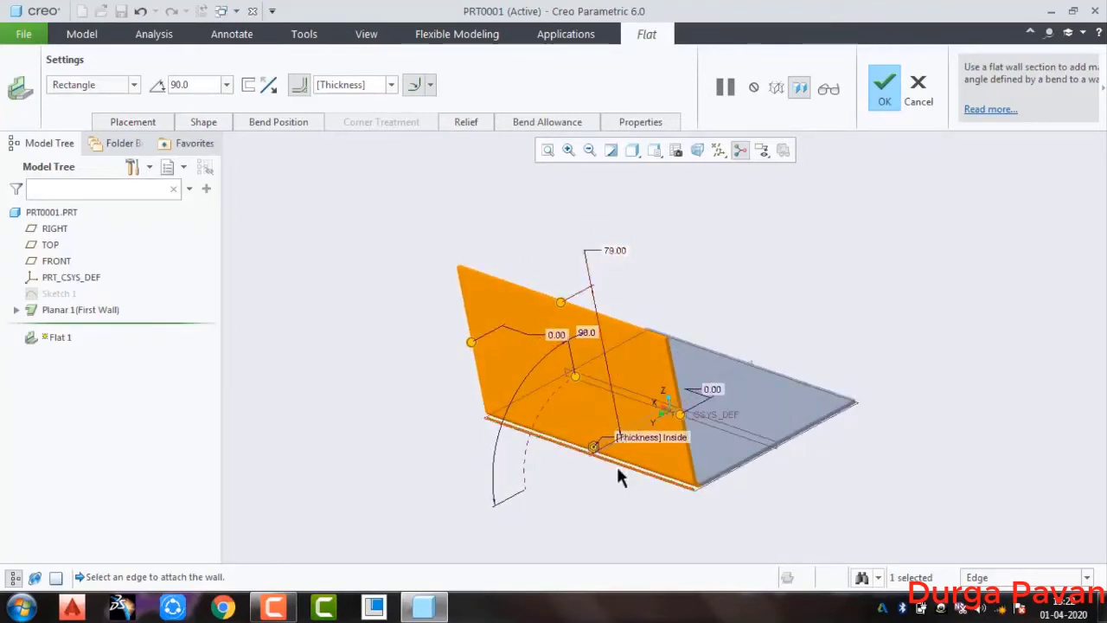
double_click(616, 250)
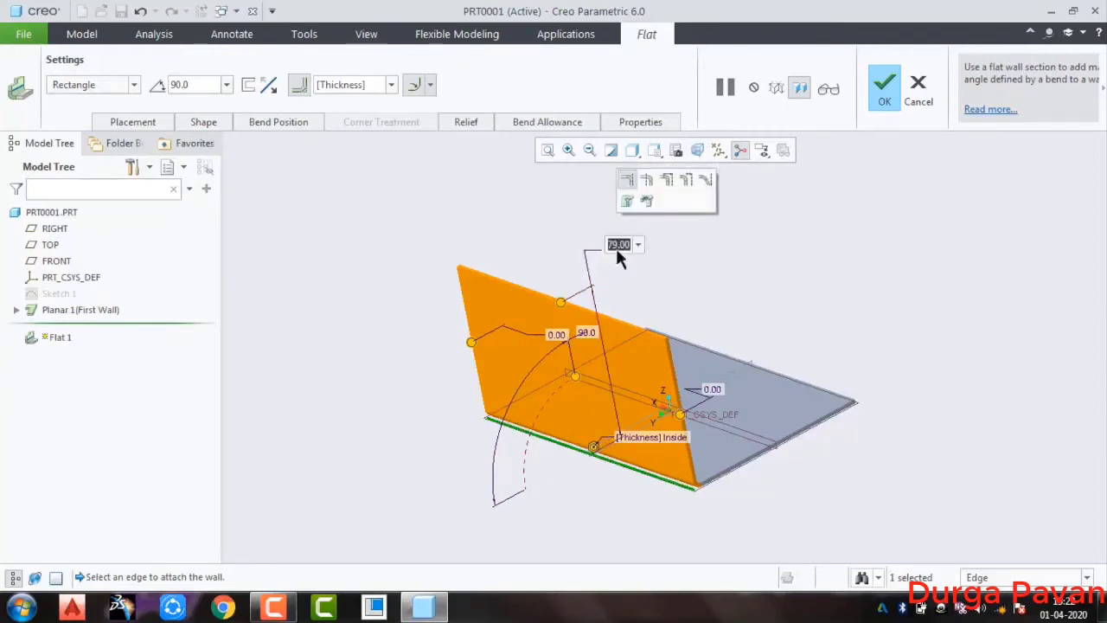
text(85)
key(Return)
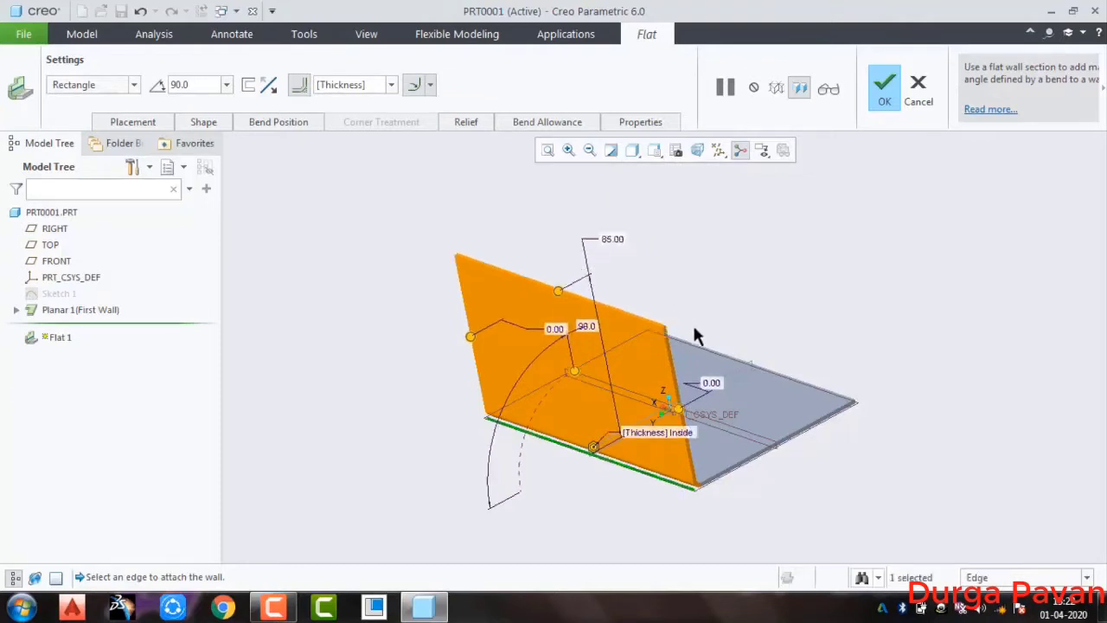
Set the side offset at the flat wall's negative-X end to 5 mm
middle_drag(736, 506, 709, 506)
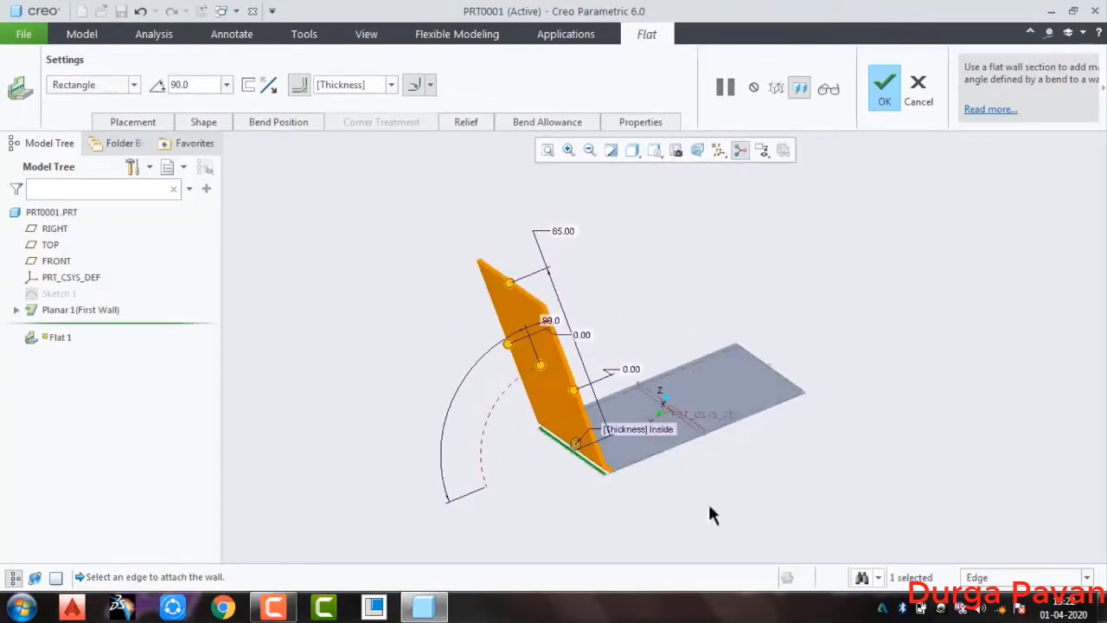
middle_drag(608, 512, 655, 481)
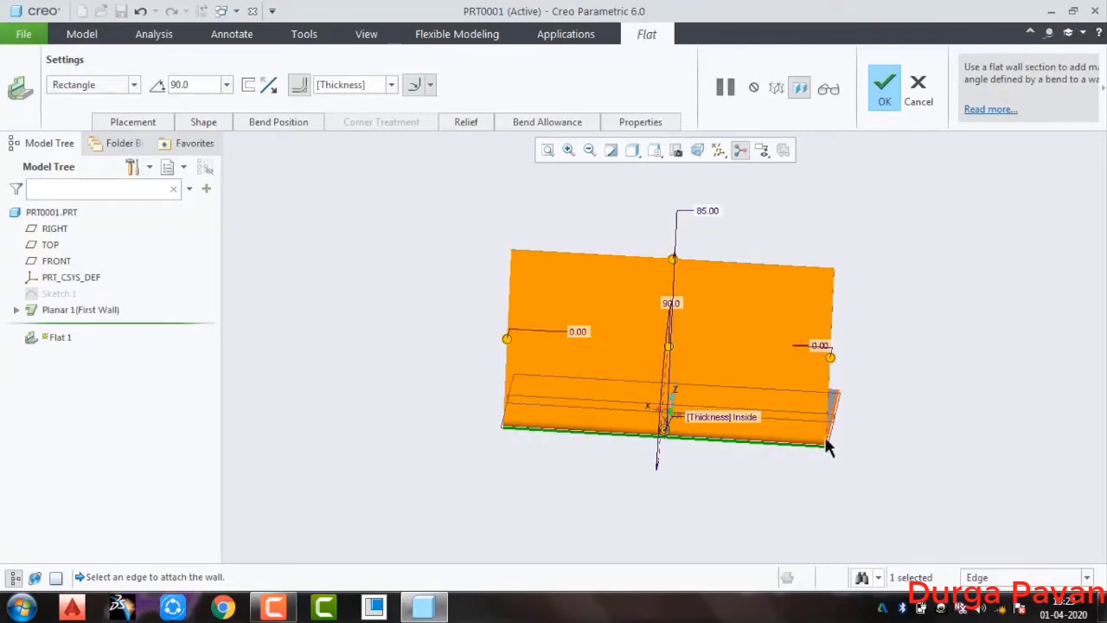
double_click(822, 347)
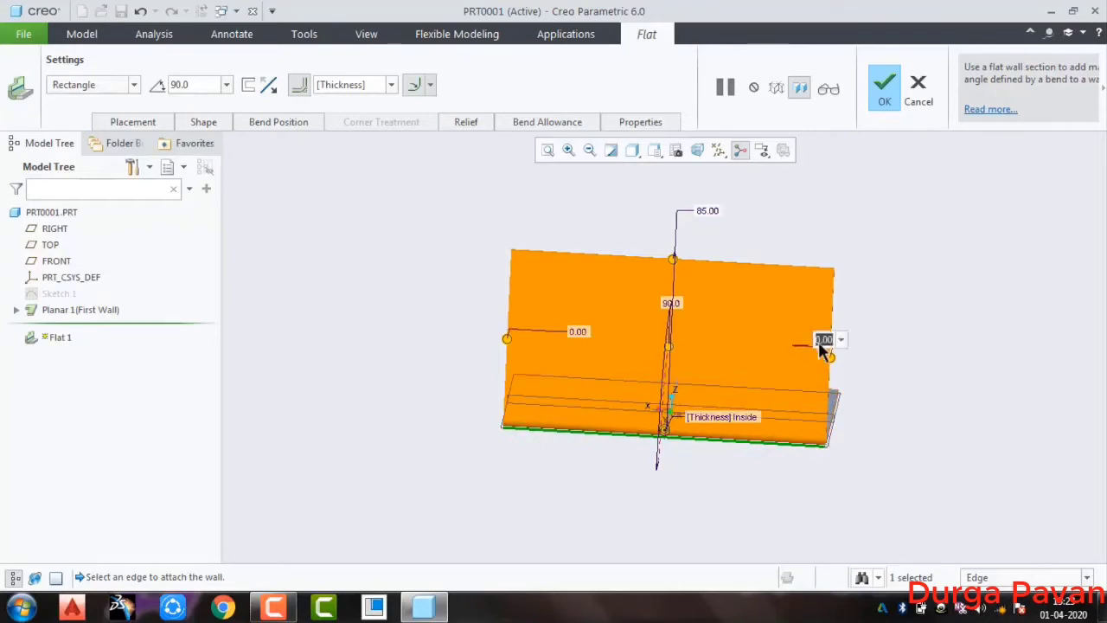
text(5)
key(Return)
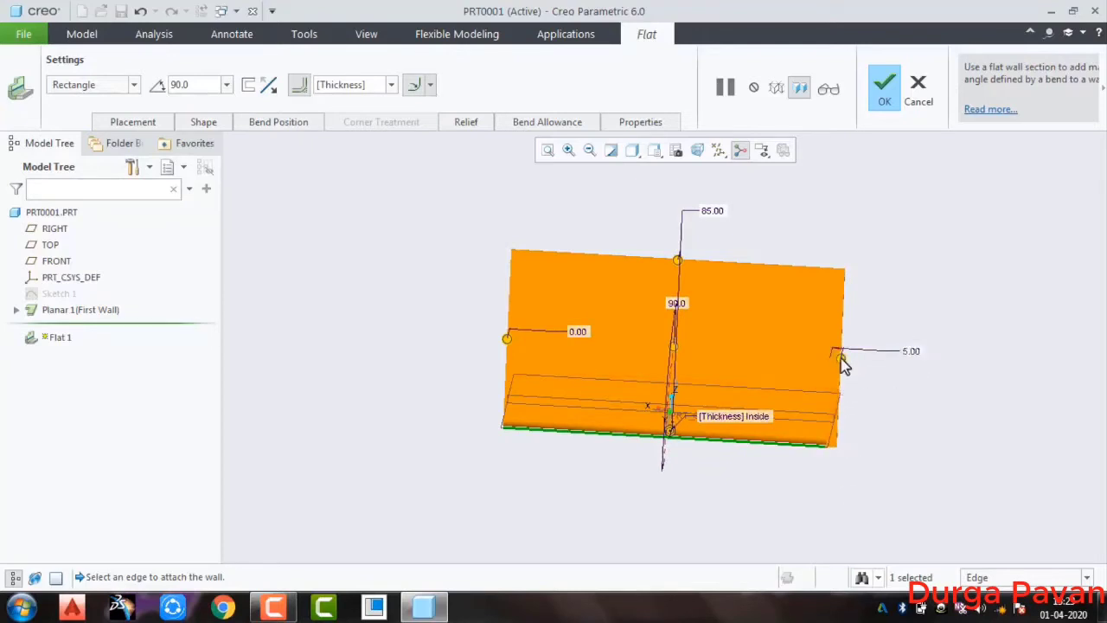
Pull the flat wall's two side edges inward, about 9.3 mm at the negative-X end and 9.4 mm at the positive-X end
drag(840, 357, 791, 353)
drag(872, 361, 811, 372)
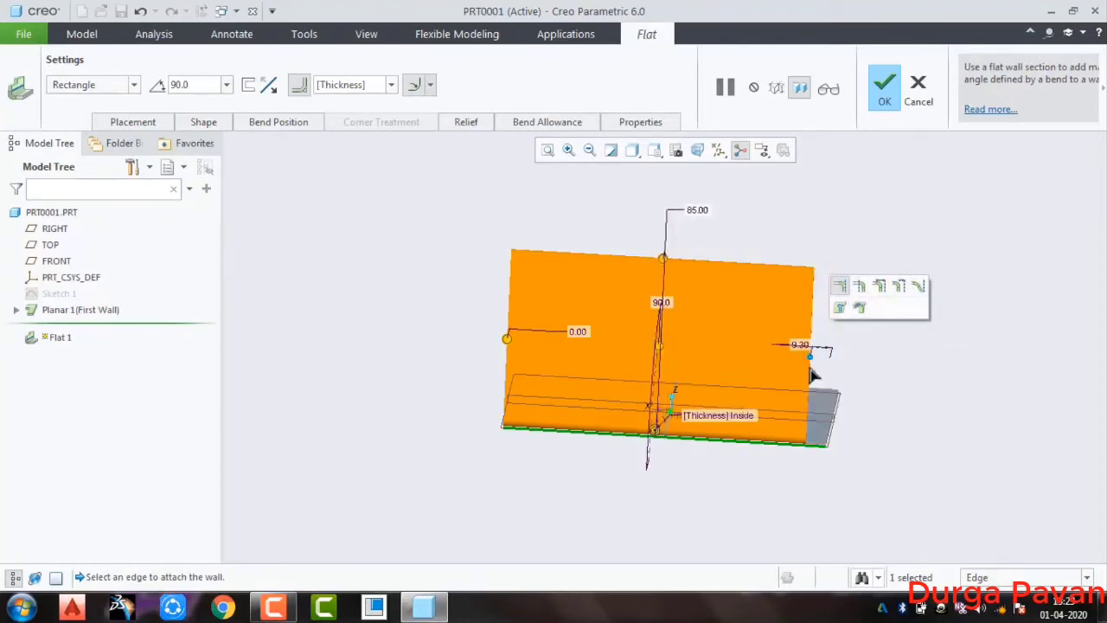
drag(515, 346, 530, 346)
middle_drag(634, 498, 603, 488)
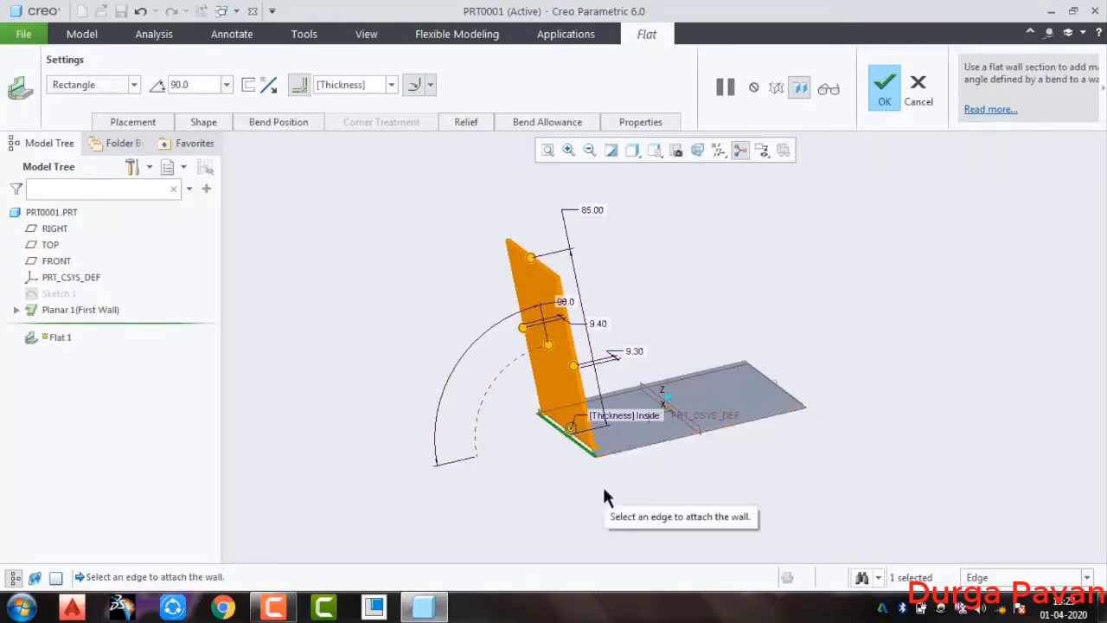
middle_drag(603, 489, 524, 384)
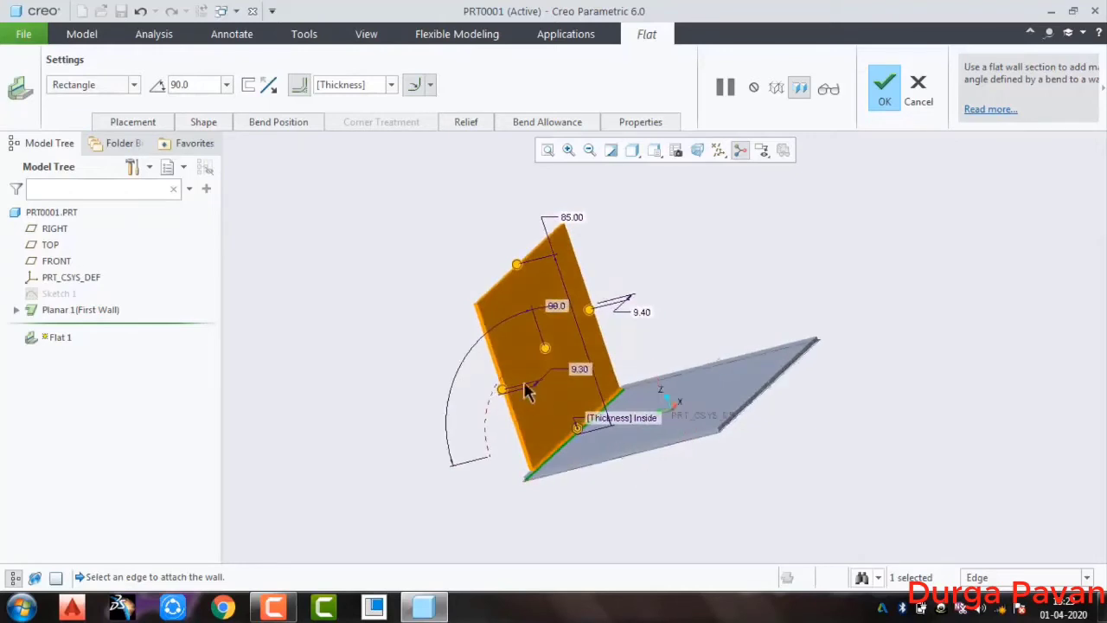
Try a 50° bend angle on the flat wall and set the angle back to 90°
double_click(559, 313)
key(Return)
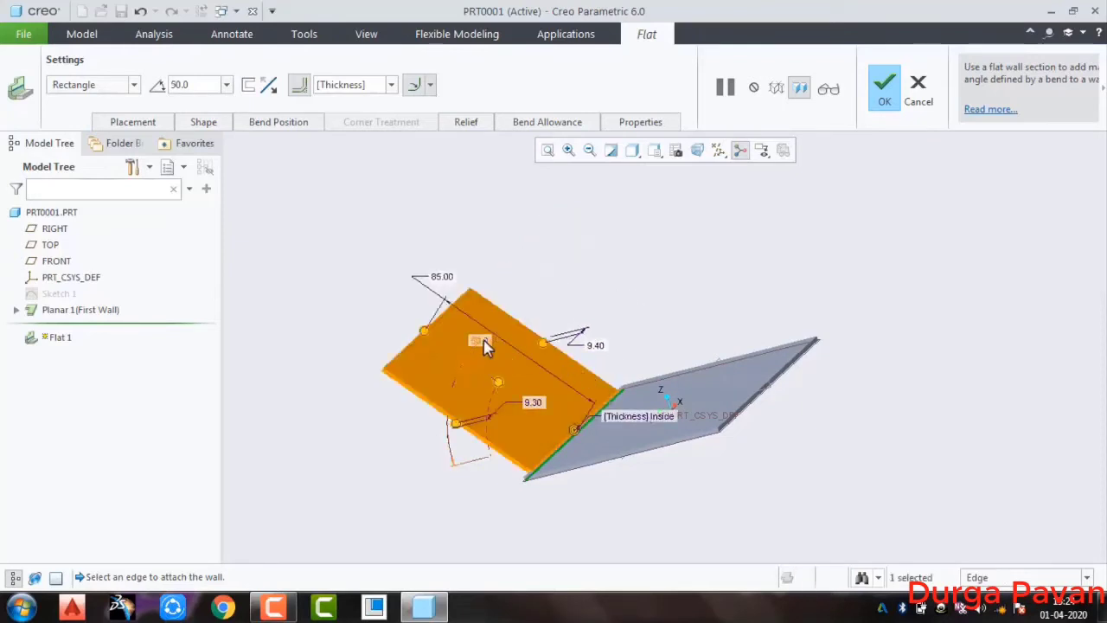
double_click(483, 342)
text(9)
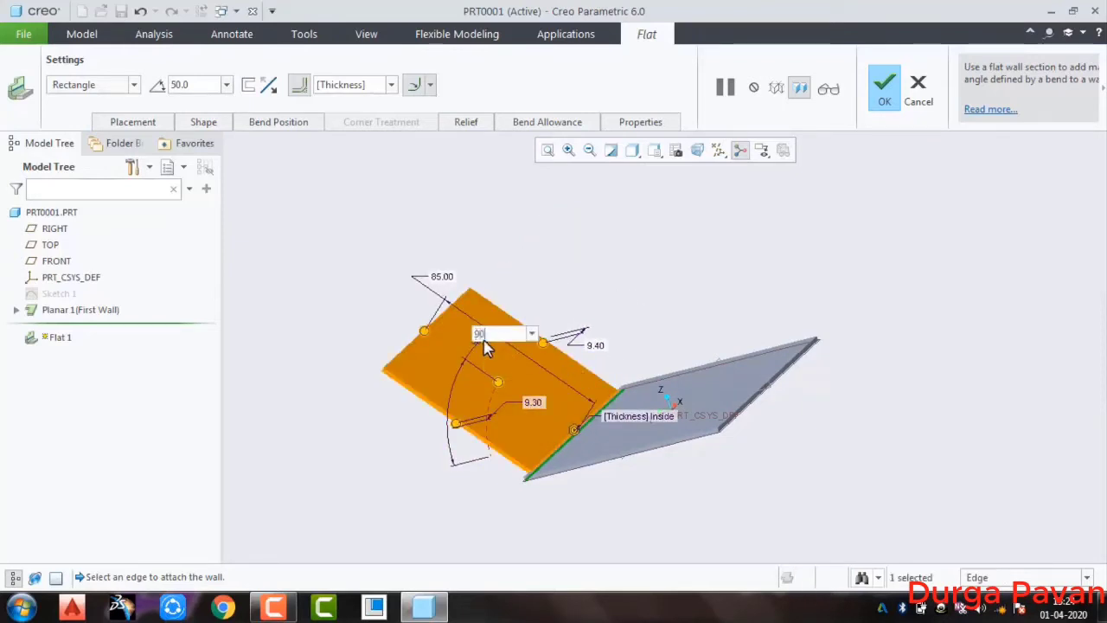
text(0)
key(Return)
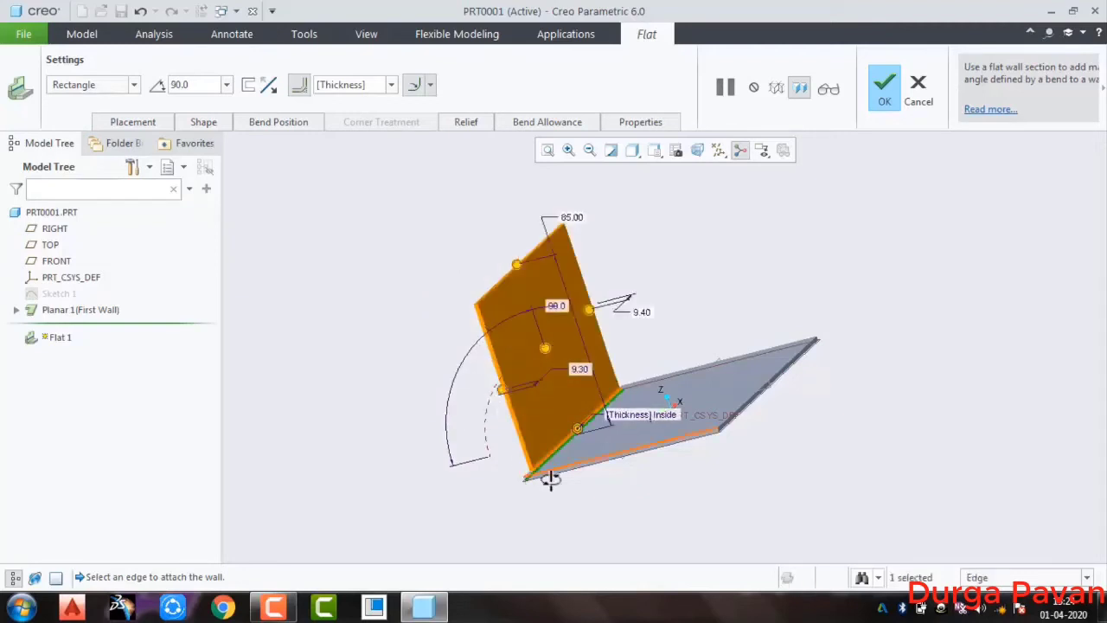
Keep the flat wall's shape as Rectangle and set the side offsets at both ends to 0
middle_drag(550, 479, 569, 439)
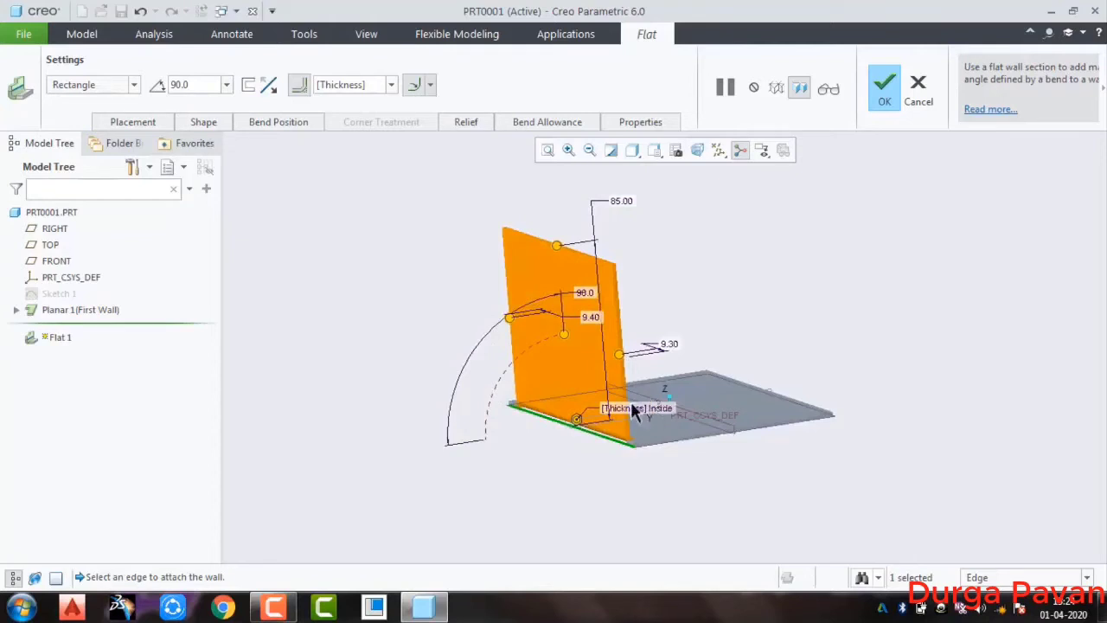
click(134, 84)
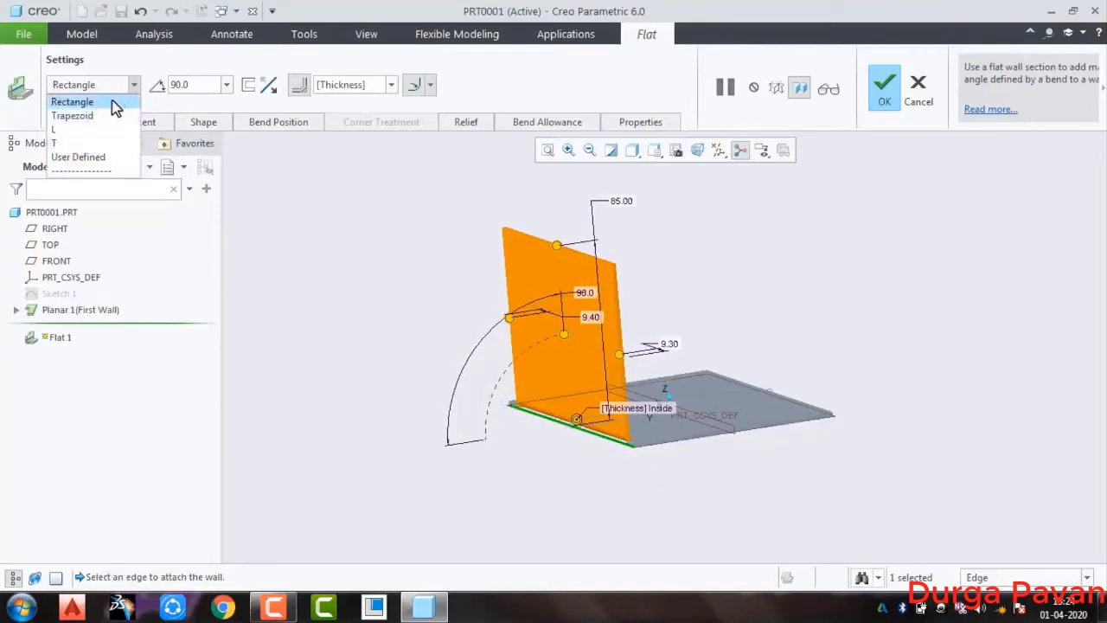
click(115, 102)
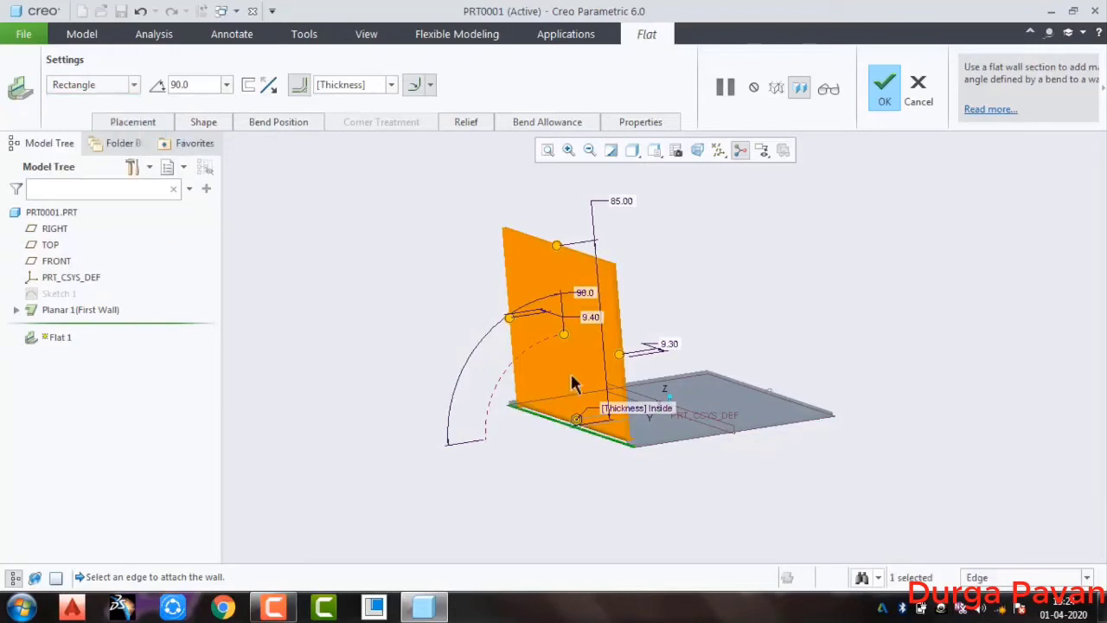
click(590, 319)
double_click(595, 320)
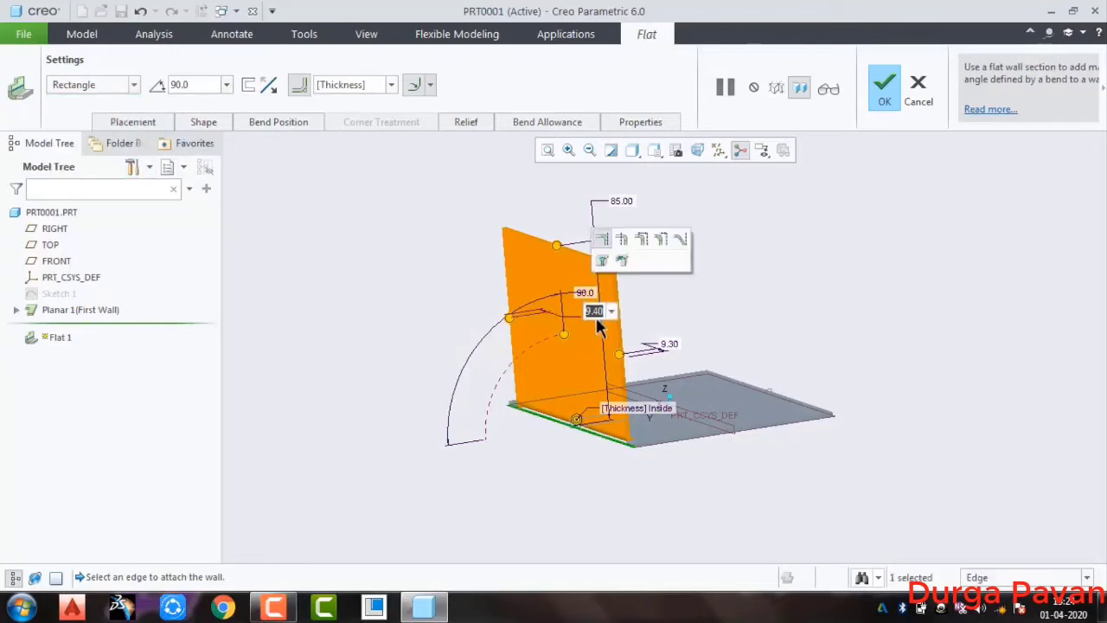
text(0)
key(Return)
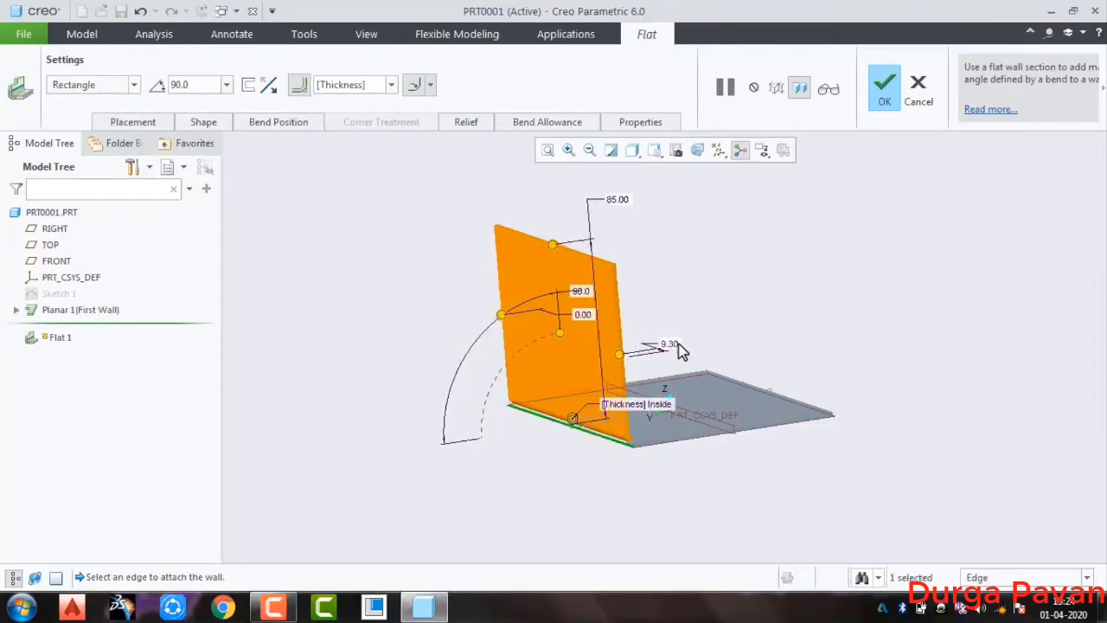
double_click(672, 343)
text(0)
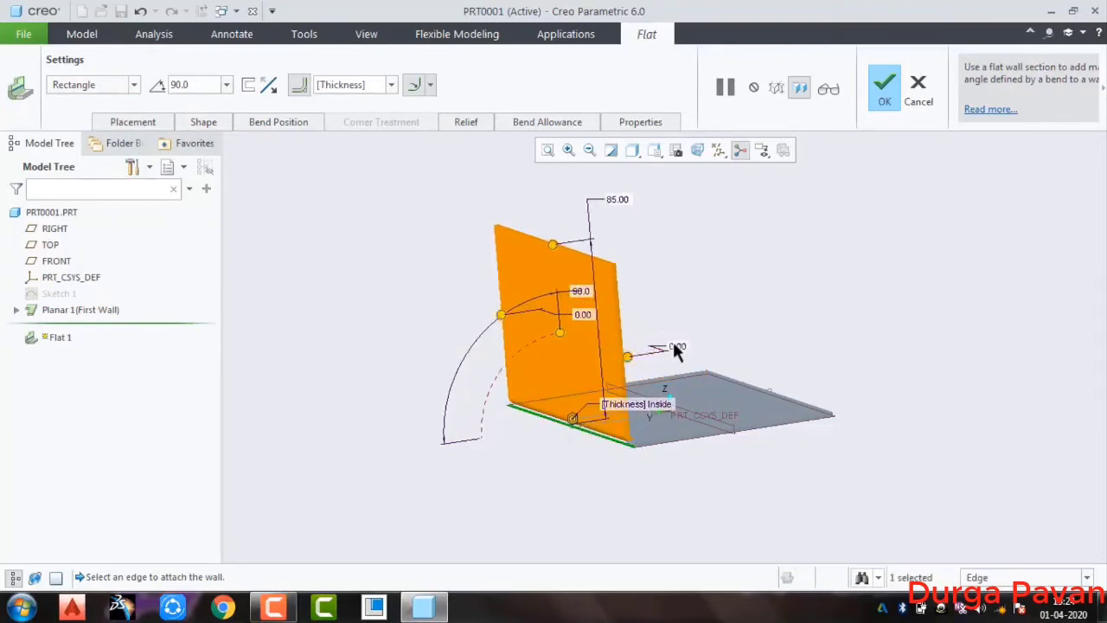
key(Return)
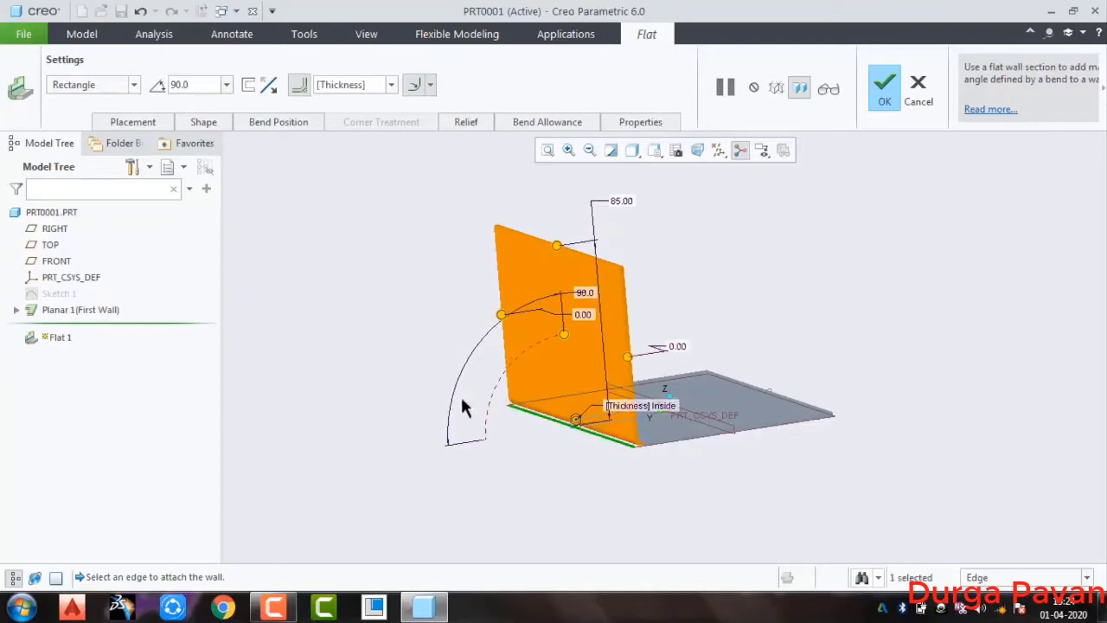
Change the flat wall's shape to Trapezoid and pull its slanted sides to about 23° and 21°
click(134, 84)
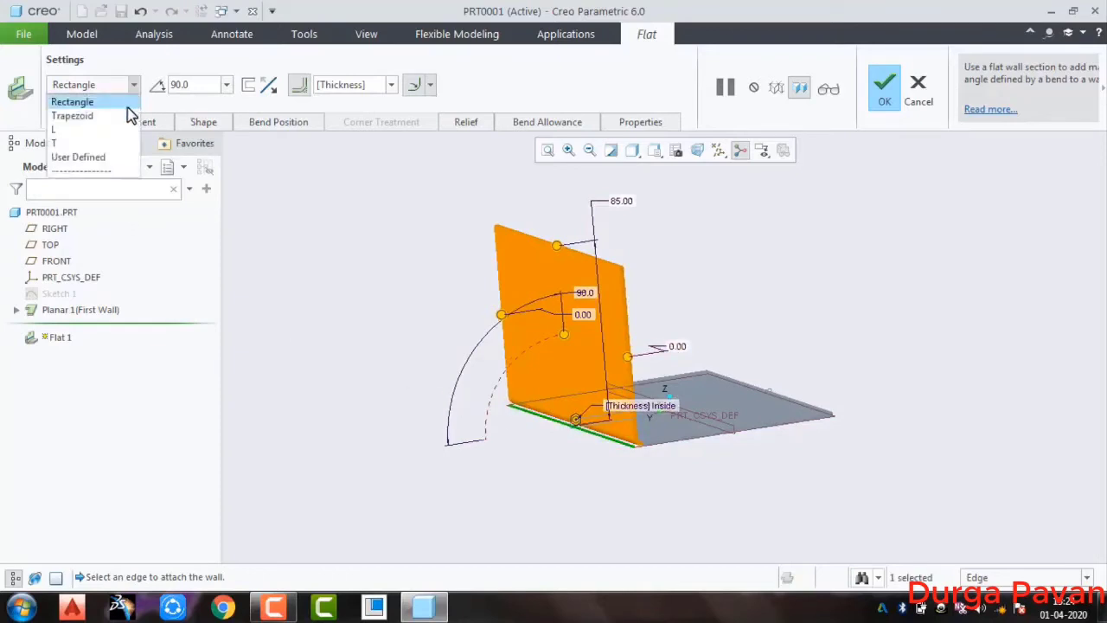
click(120, 117)
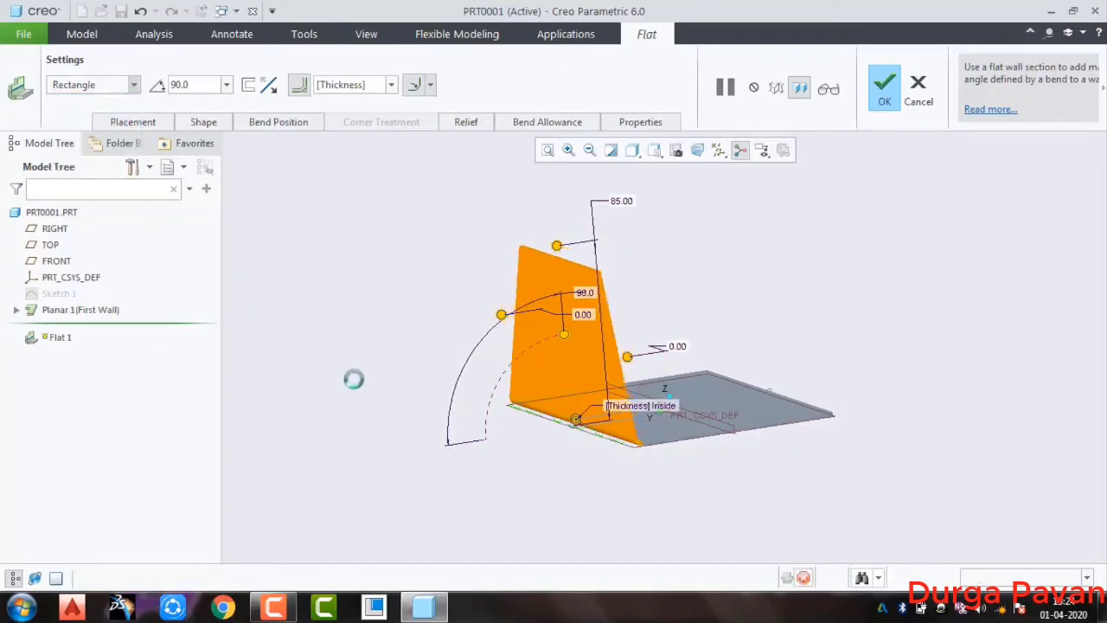
middle_drag(447, 447, 445, 447)
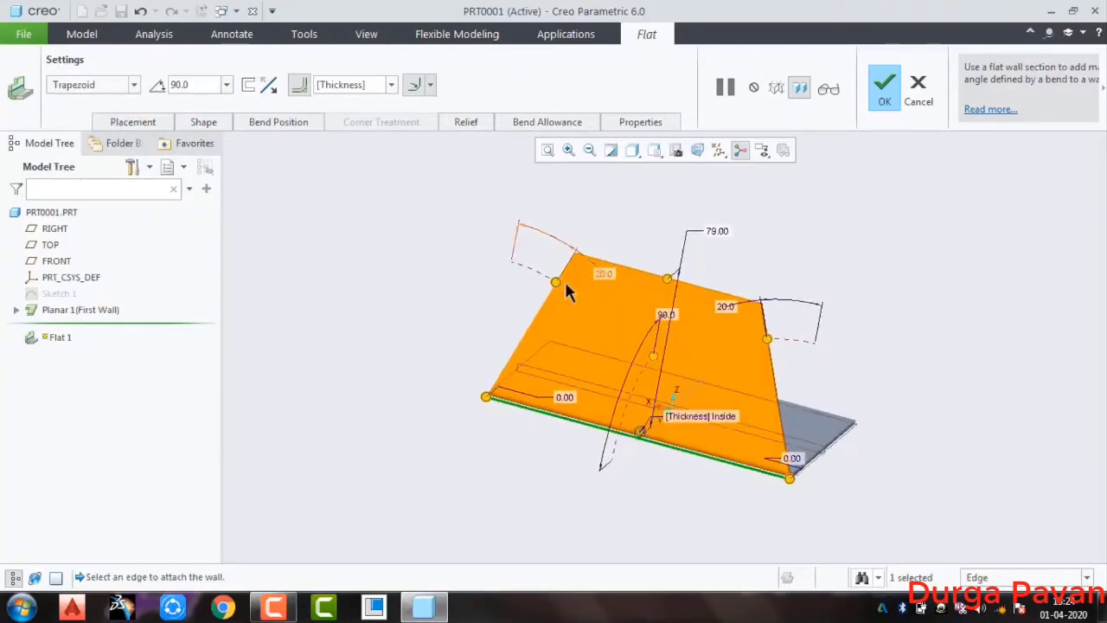
drag(556, 283, 568, 303)
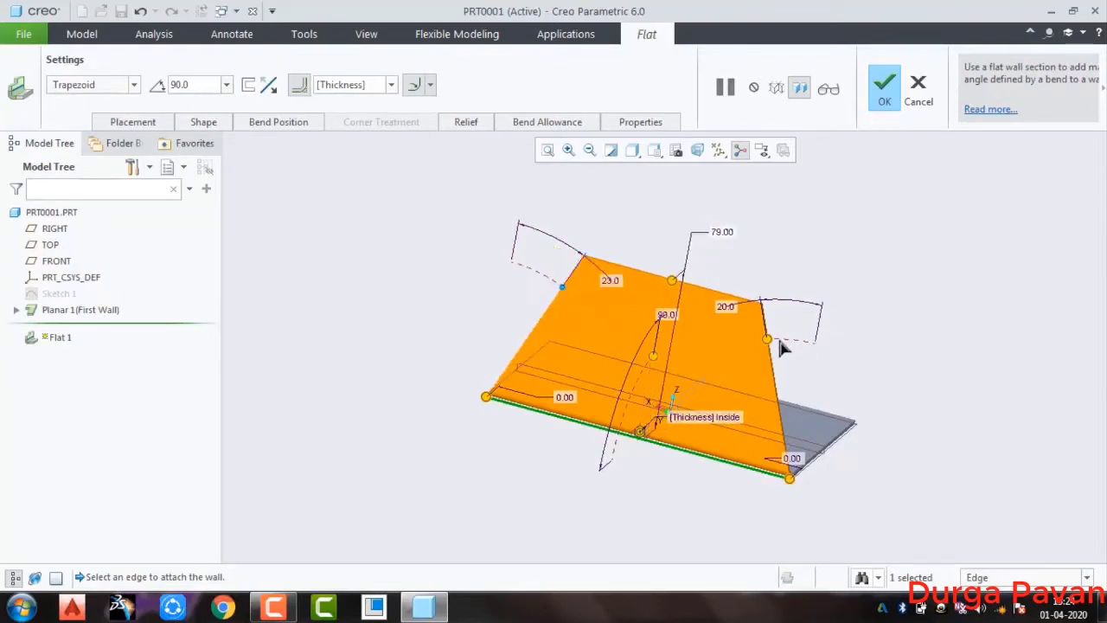
drag(752, 353, 767, 345)
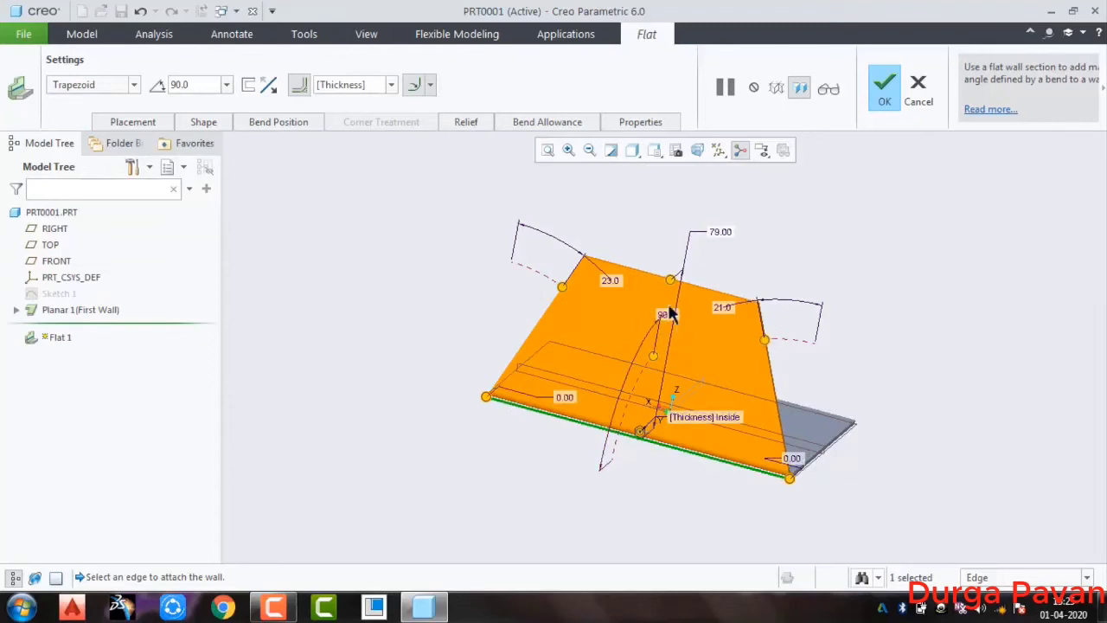
Change the flat wall's shape to L and pull its low section to about 31.7 mm high and its tall section to about 55.1 mm wide
click(115, 86)
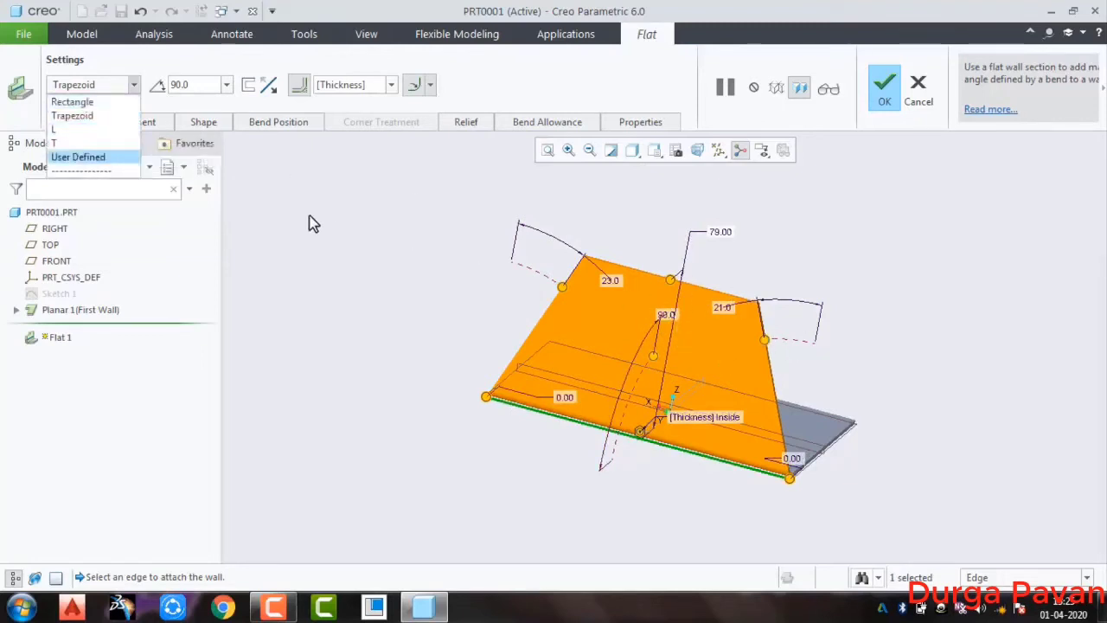
click(59, 129)
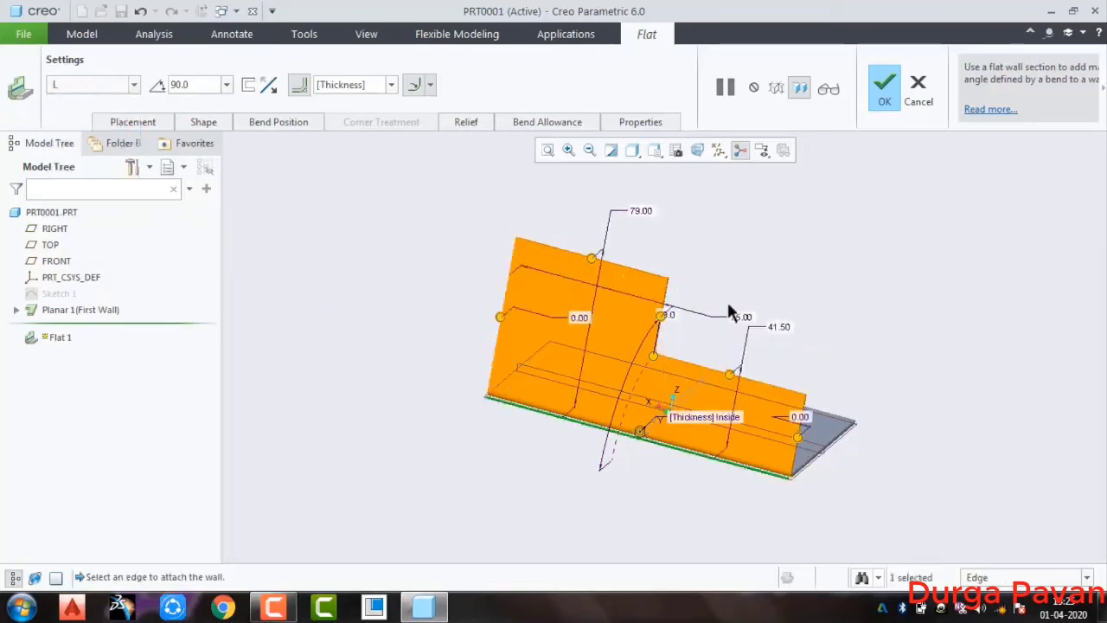
middle_drag(882, 490, 768, 524)
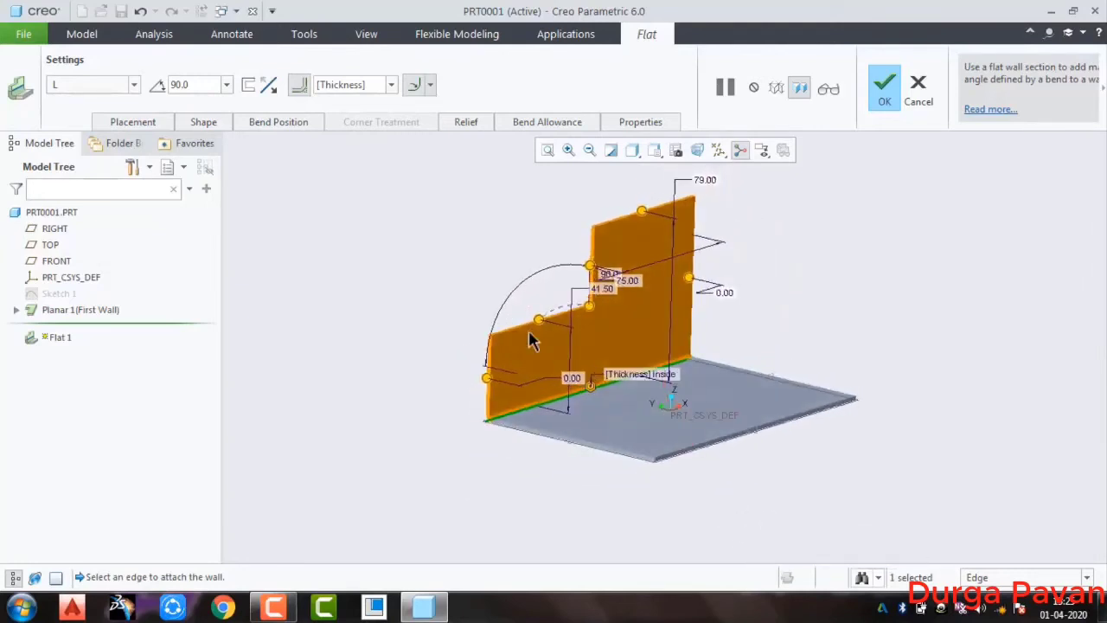
scroll(557, 335, up, 3)
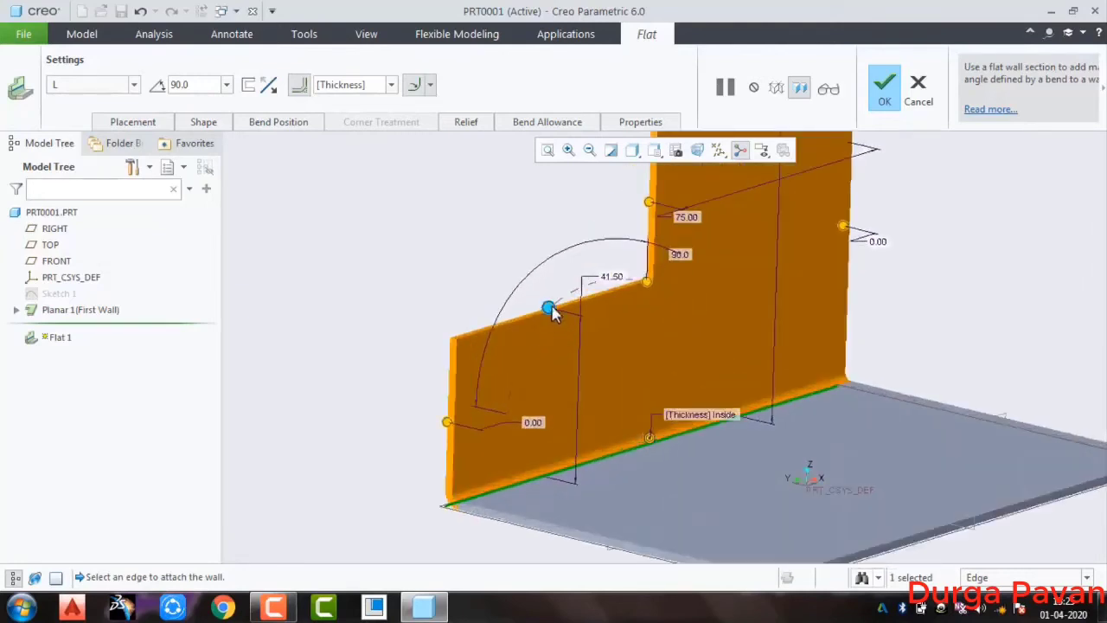
drag(549, 308, 556, 353)
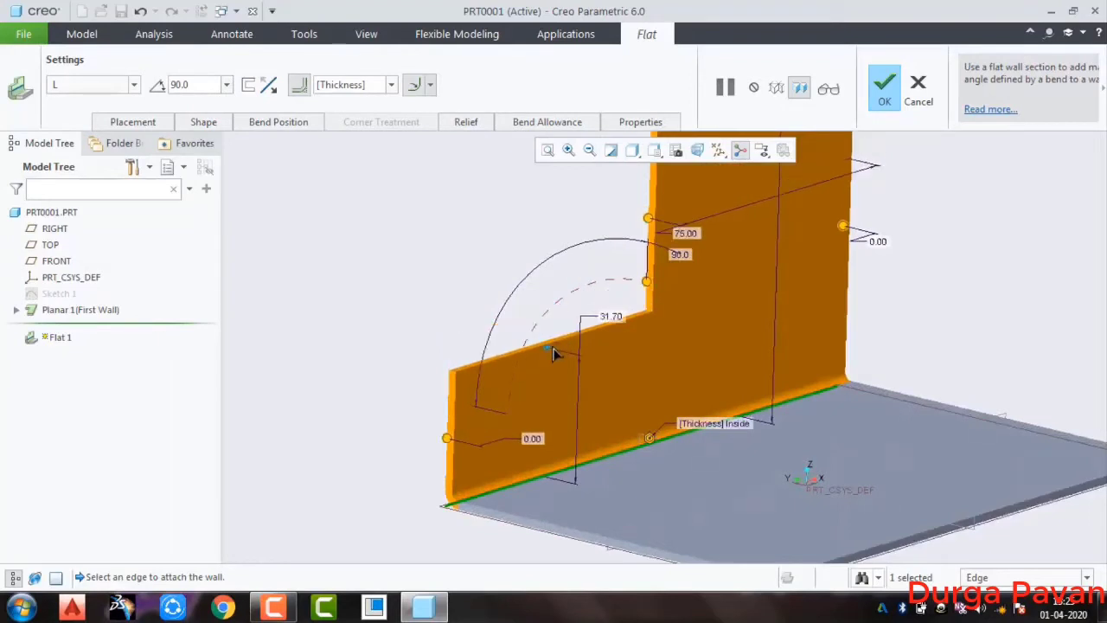
scroll(590, 301, down, 1)
drag(638, 238, 685, 309)
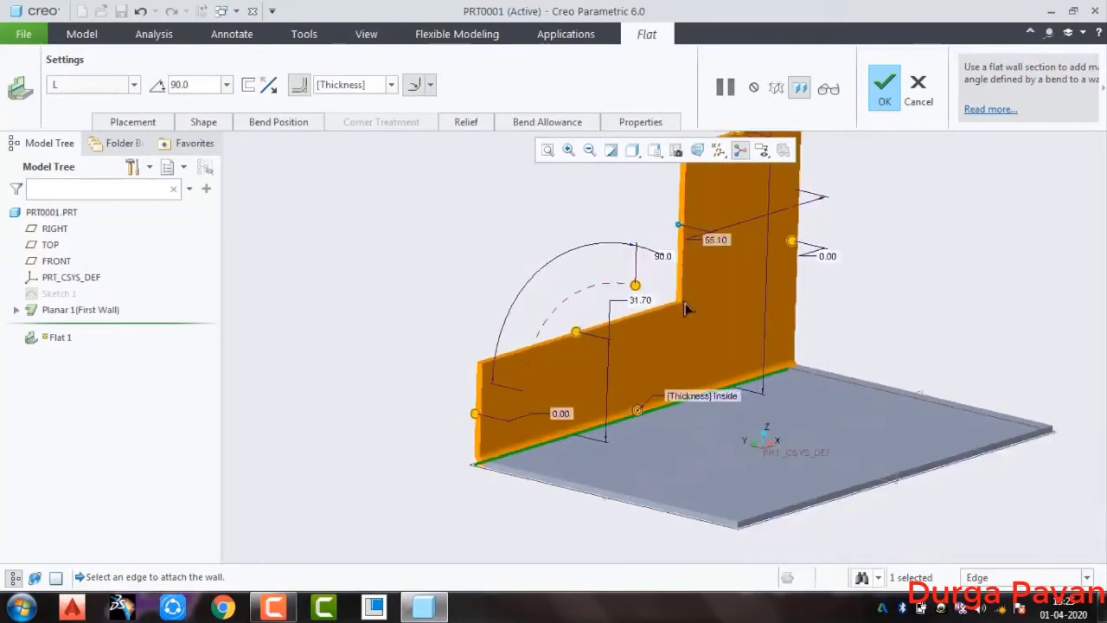
scroll(697, 314, down, 1)
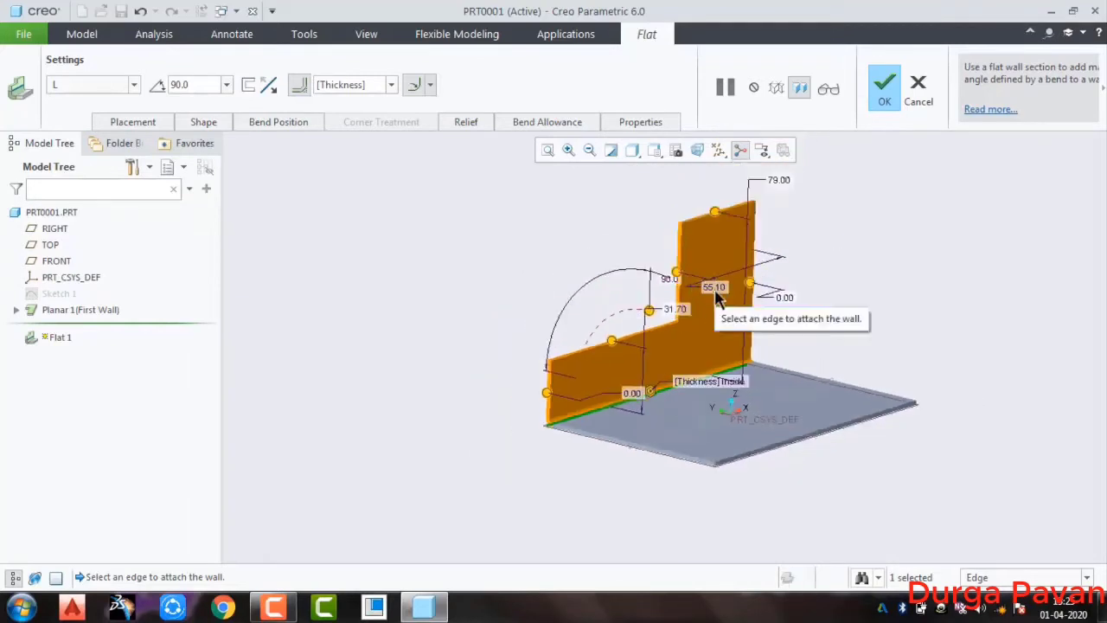
Change the flat wall's shape to T and view it from the front
click(133, 87)
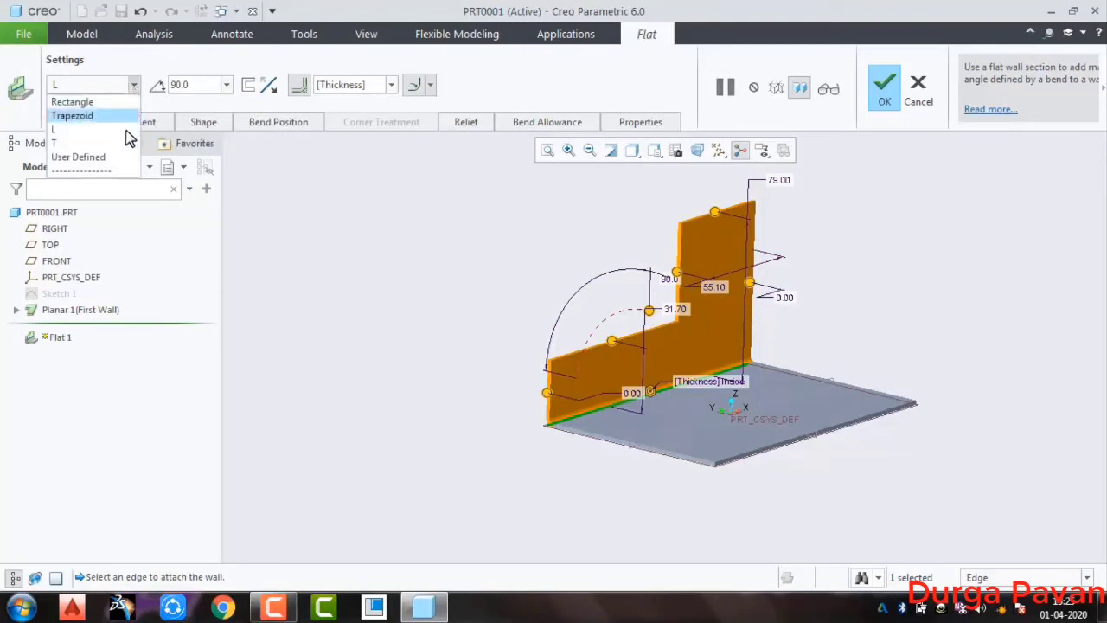
click(122, 144)
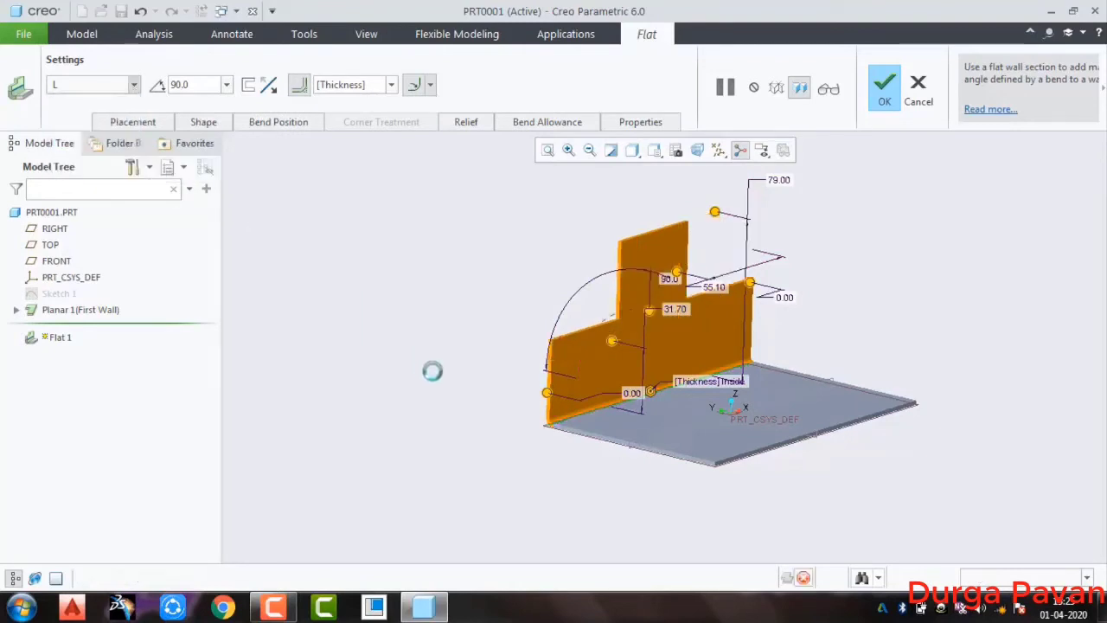
middle_drag(433, 370, 558, 383)
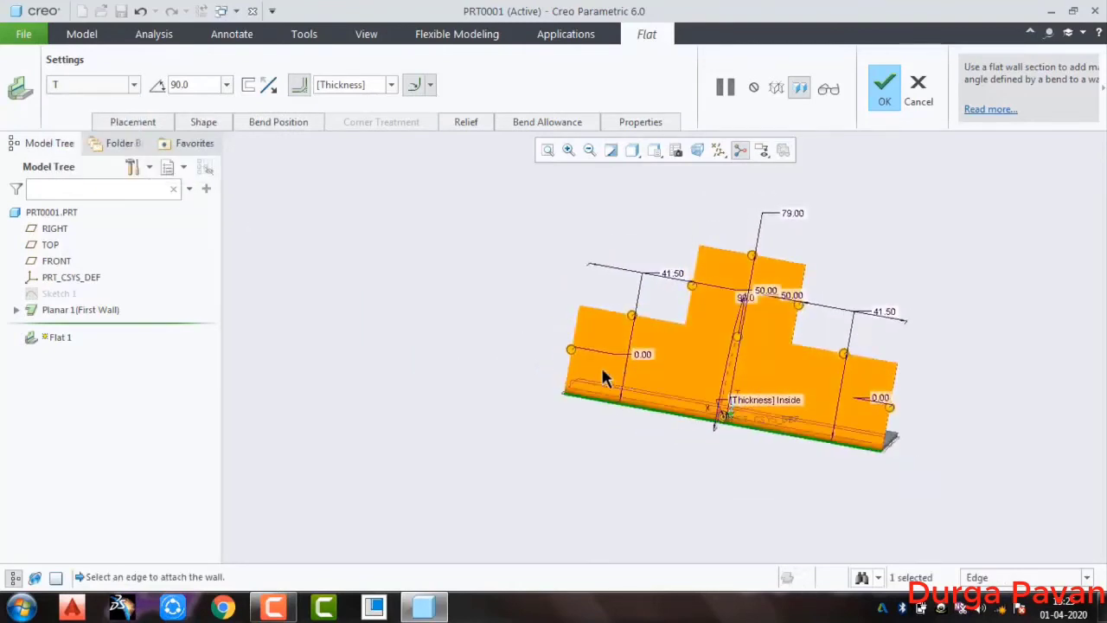
middle_drag(514, 340, 660, 440)
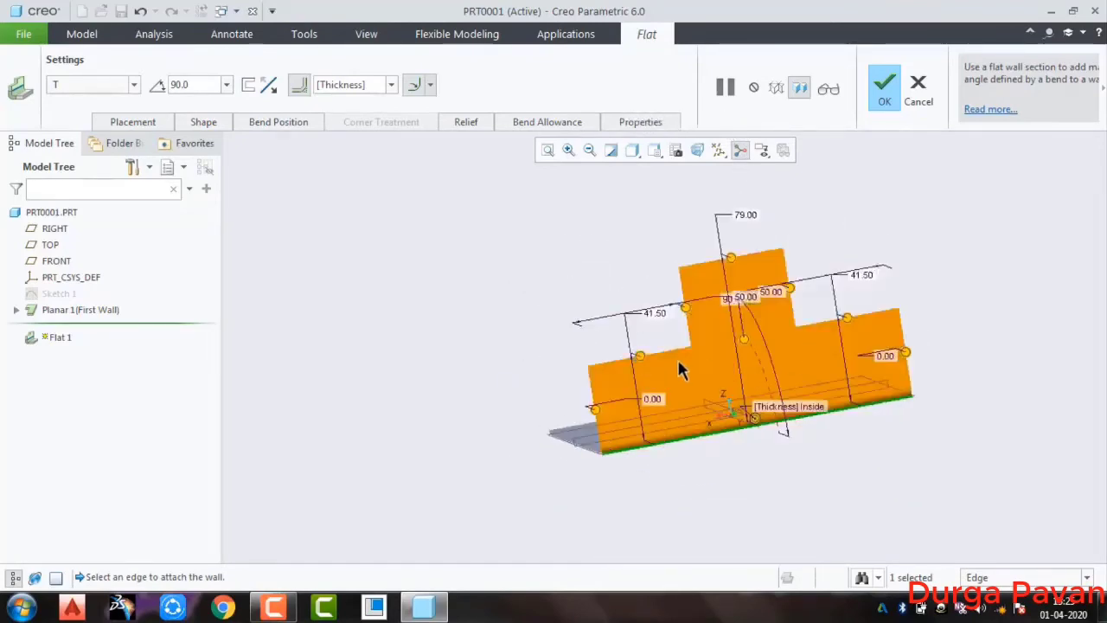
Pull the T-shaped wall's two shoulders down to about 32.9 mm and 35.1 mm, and narrow its central tab from both sides
drag(640, 357, 643, 374)
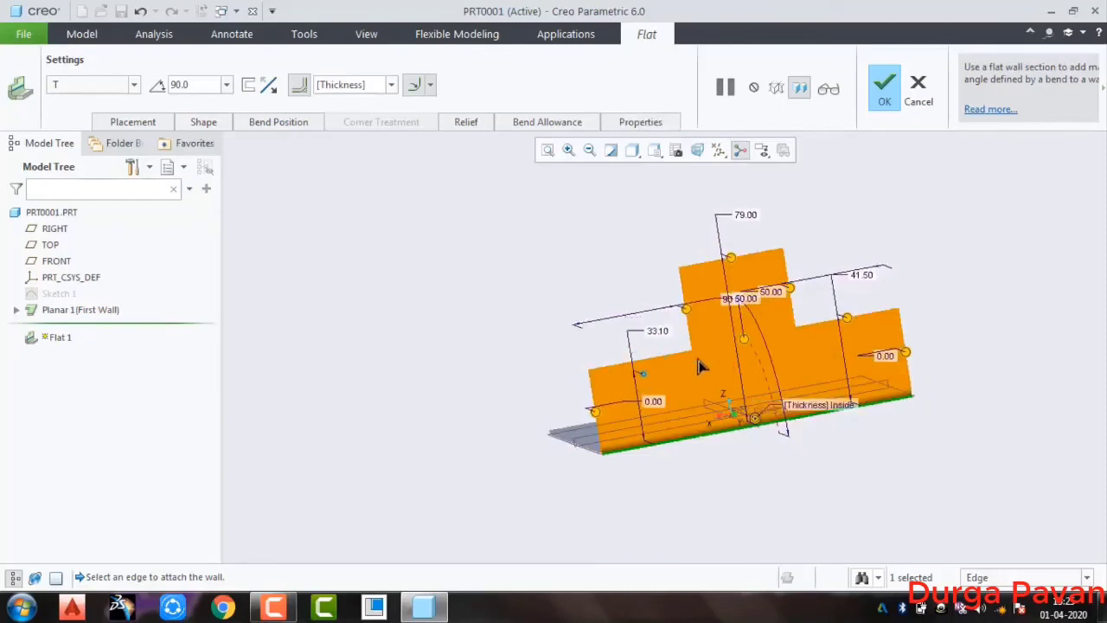
drag(851, 324, 856, 339)
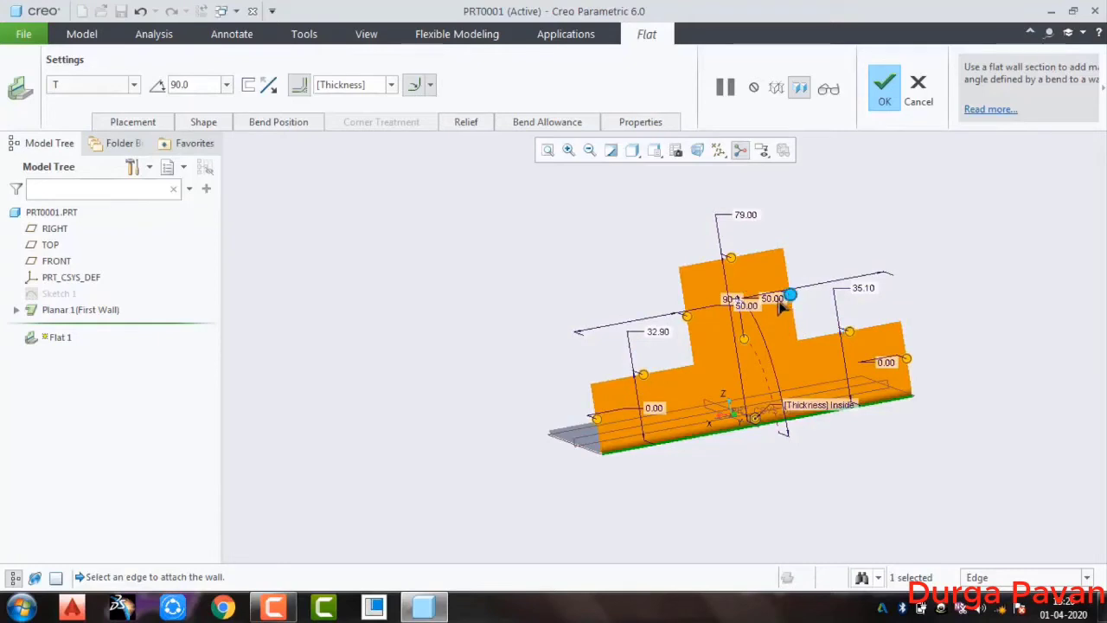
drag(778, 300, 699, 313)
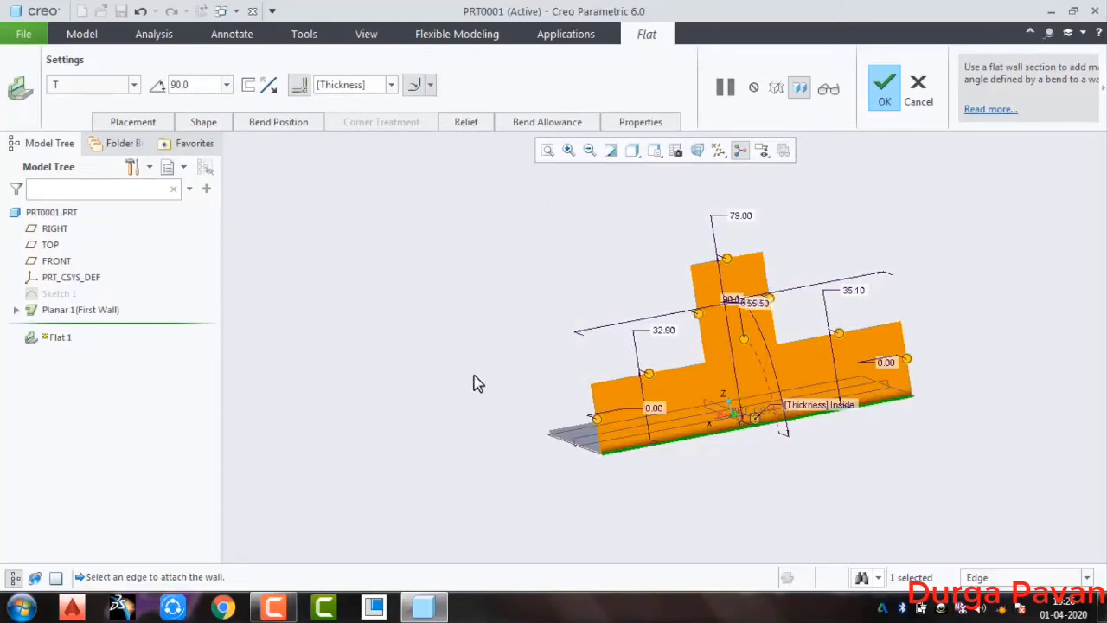
middle_drag(474, 383, 534, 382)
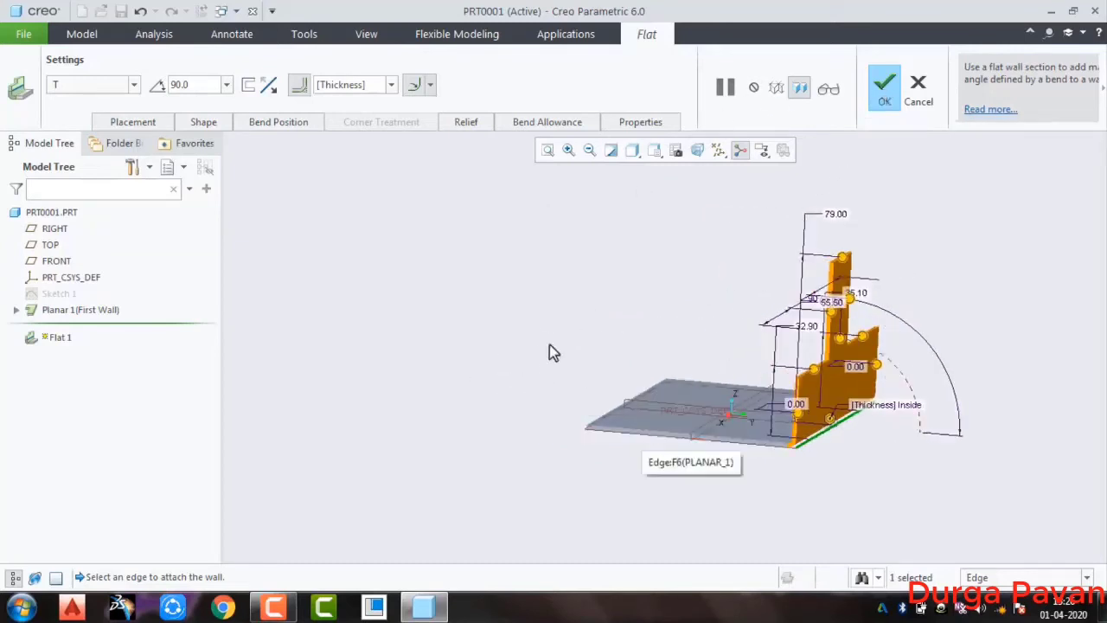
Change the flat wall's shape to User Defined and open its sketch, using the planar wall's edge as the Top orientation reference
click(133, 84)
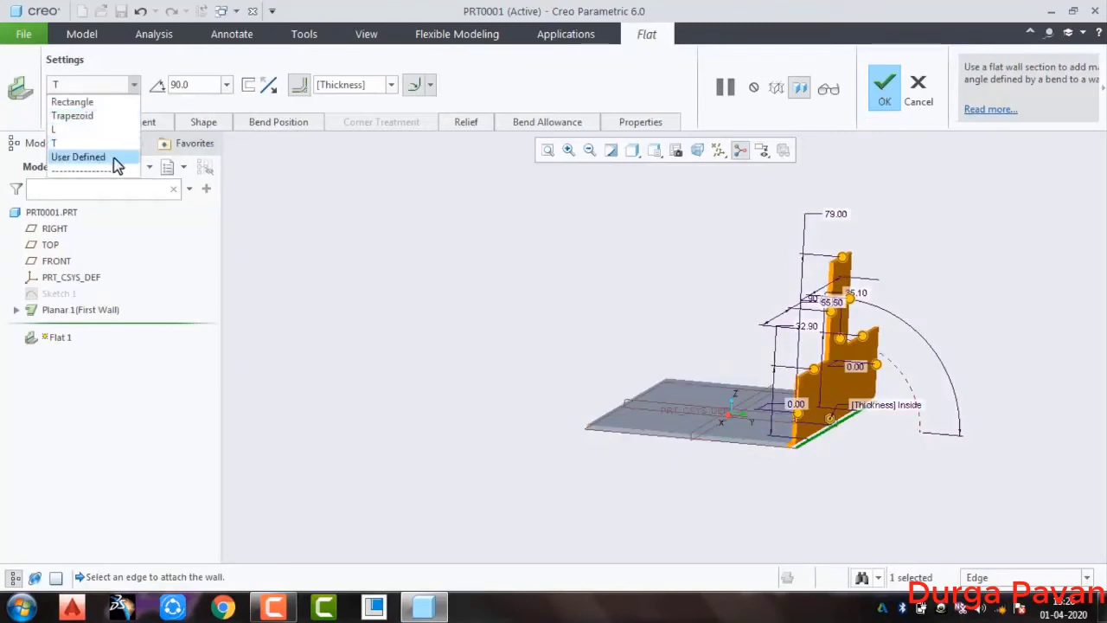
click(113, 157)
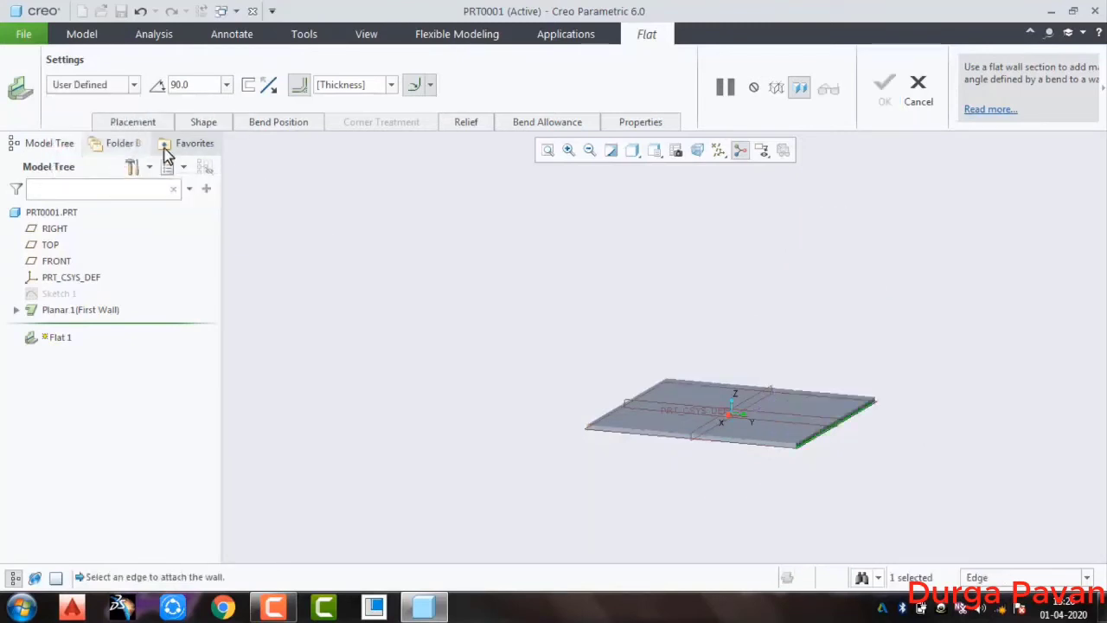
click(205, 123)
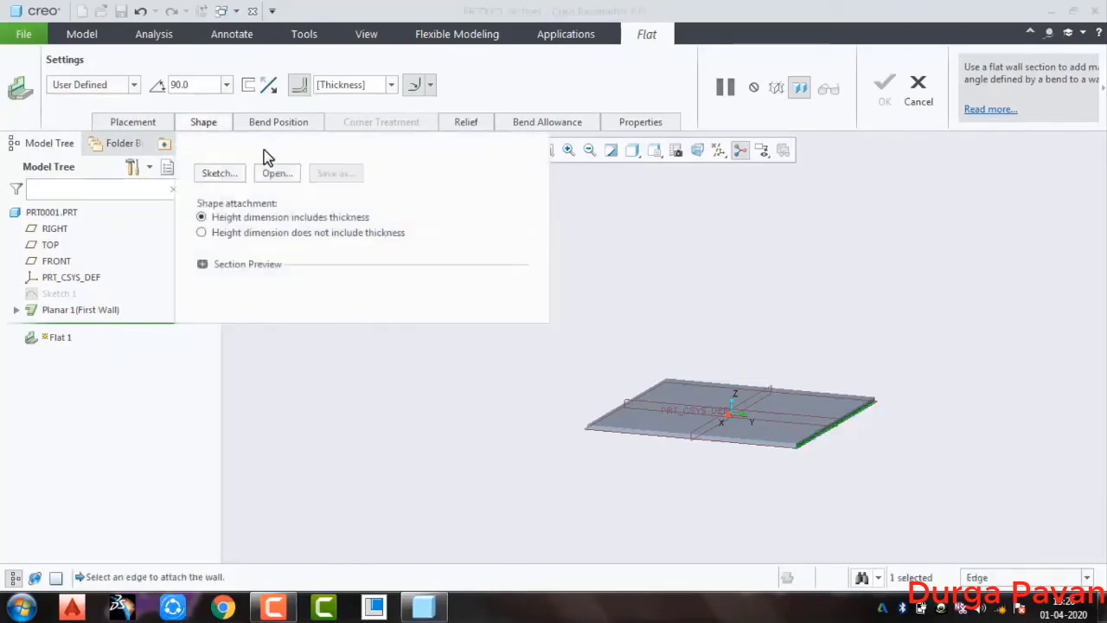
click(234, 174)
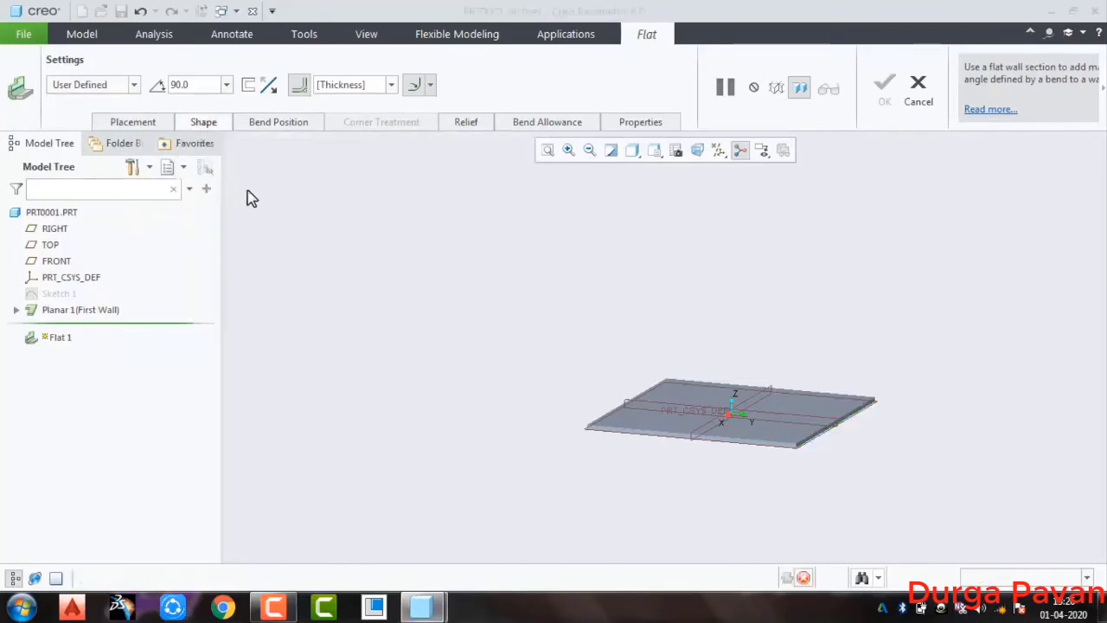
scroll(794, 436, down, 5)
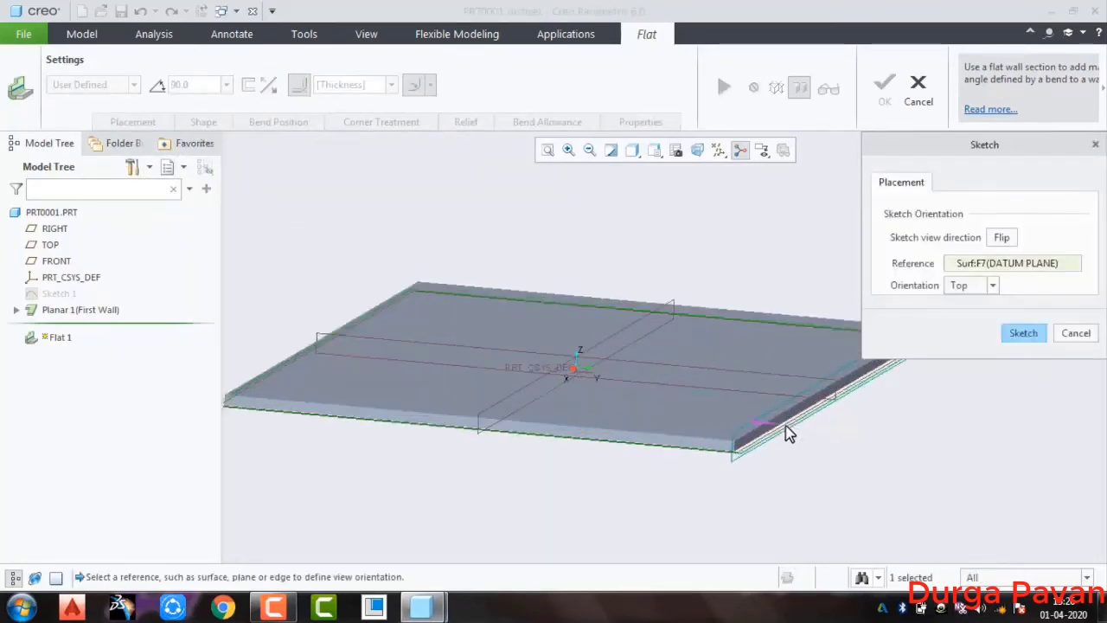
click(793, 425)
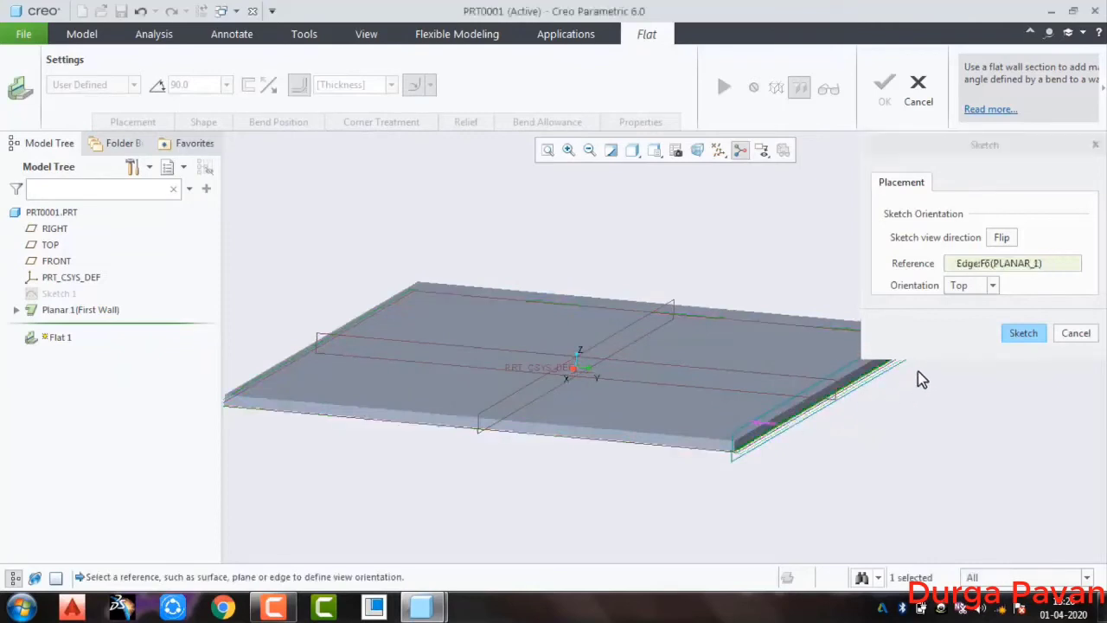
click(1023, 334)
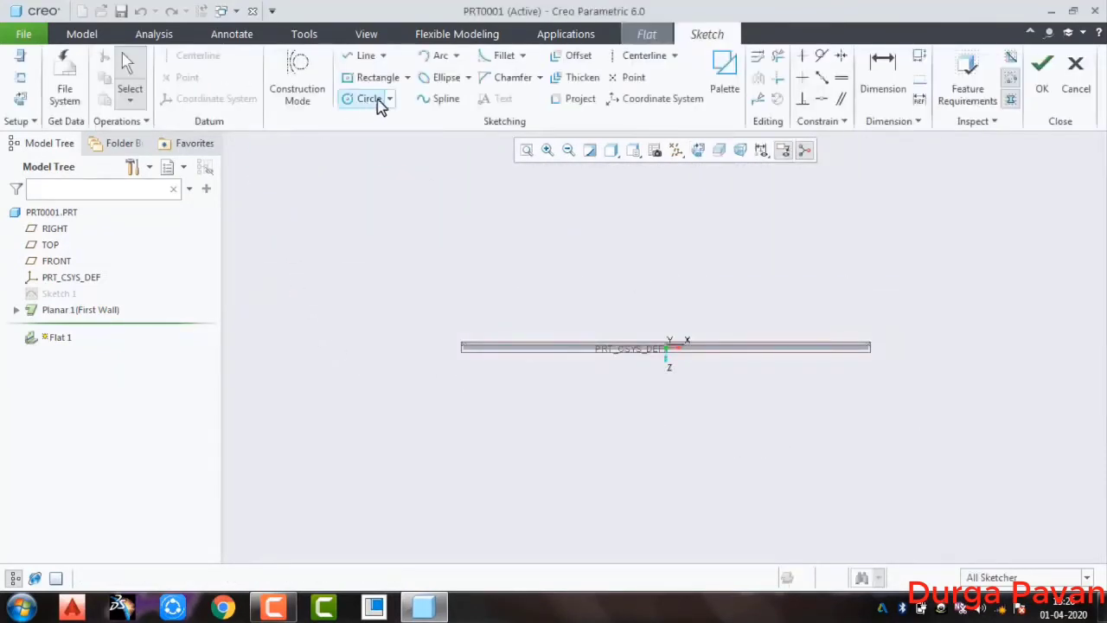
Sketch an open line chain between the wall edge's two ends, with one zigzag side, a horizontal far side and one straight slanted side
click(366, 57)
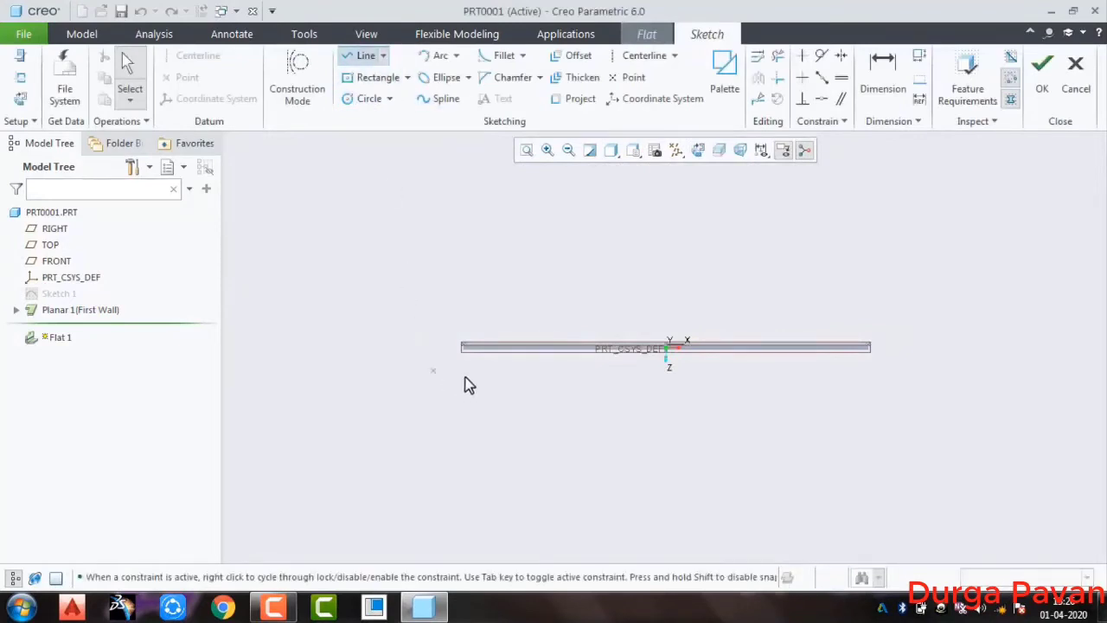
scroll(449, 366, down, 4)
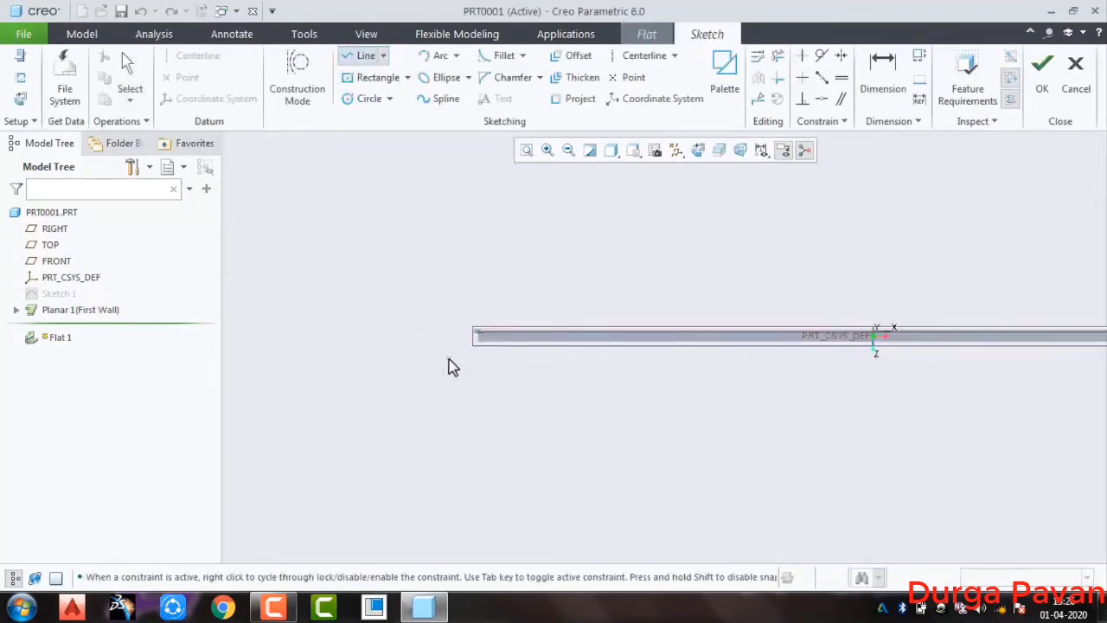
click(487, 333)
scroll(415, 423, up, 3)
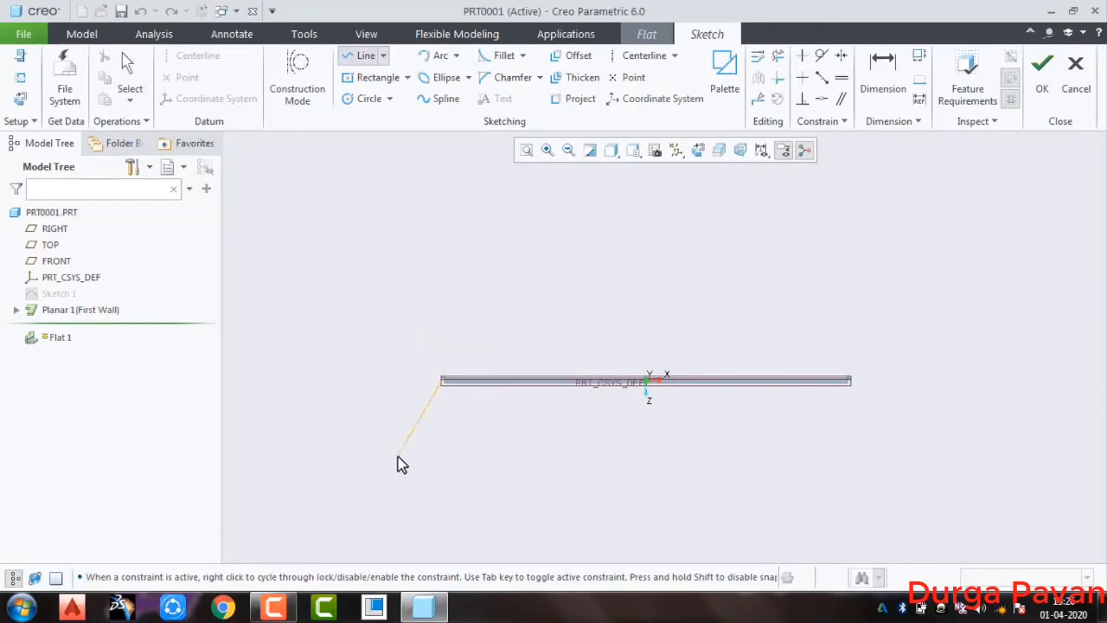
shift+middle_drag(385, 448, 386, 358)
click(378, 398)
click(409, 466)
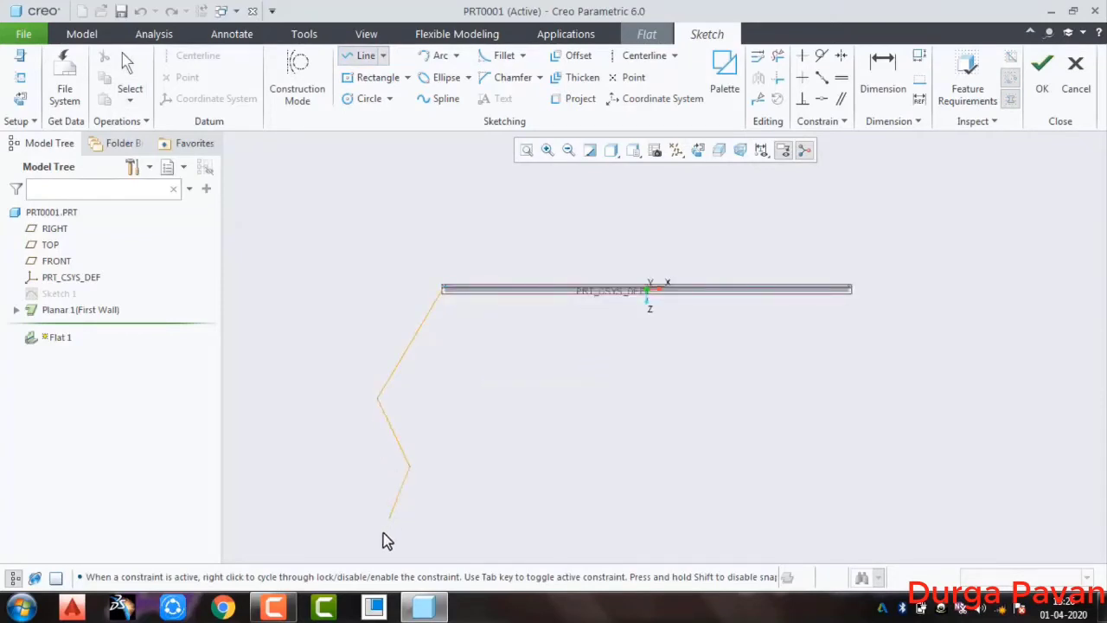
click(383, 531)
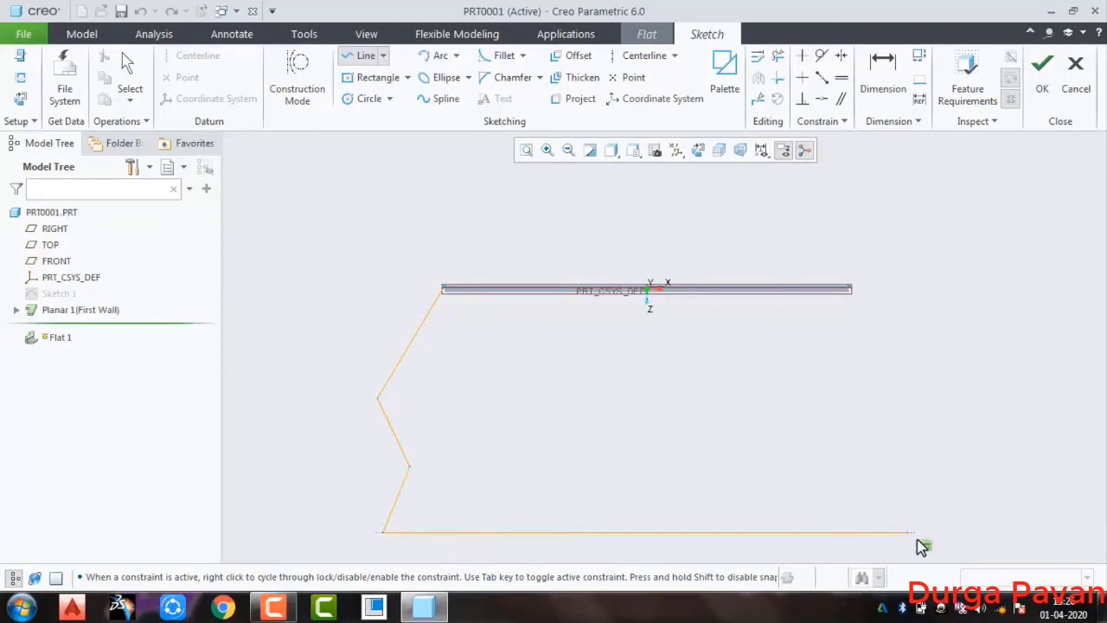
click(958, 531)
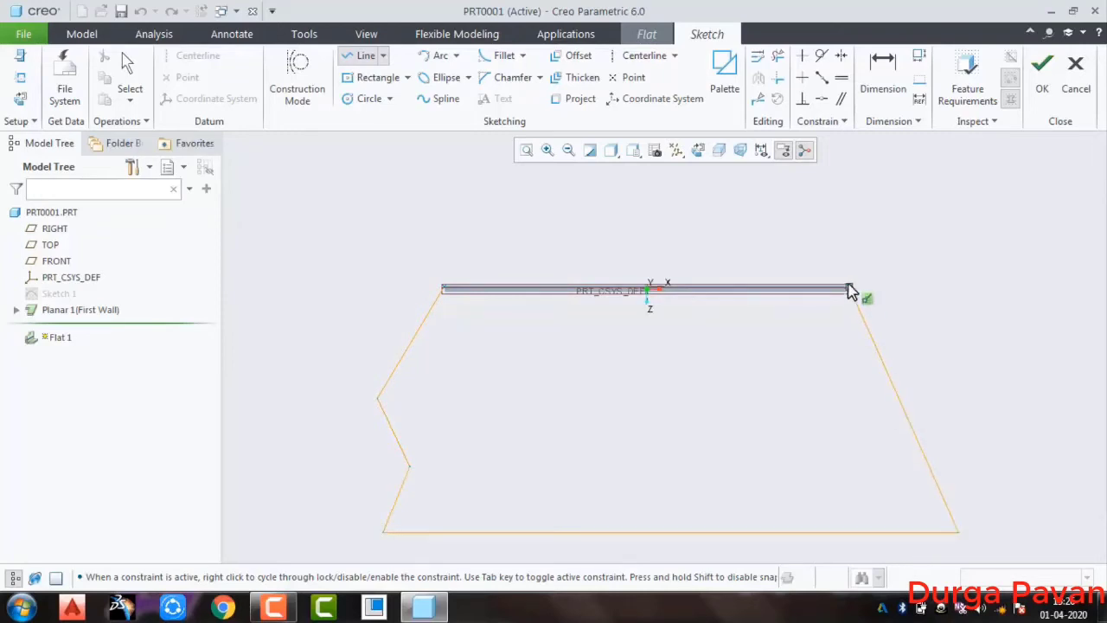
click(852, 290)
middle_click(891, 327)
Accept the section sketch, view the resulting wall from the side and complete the user-defined flat wall
click(1040, 86)
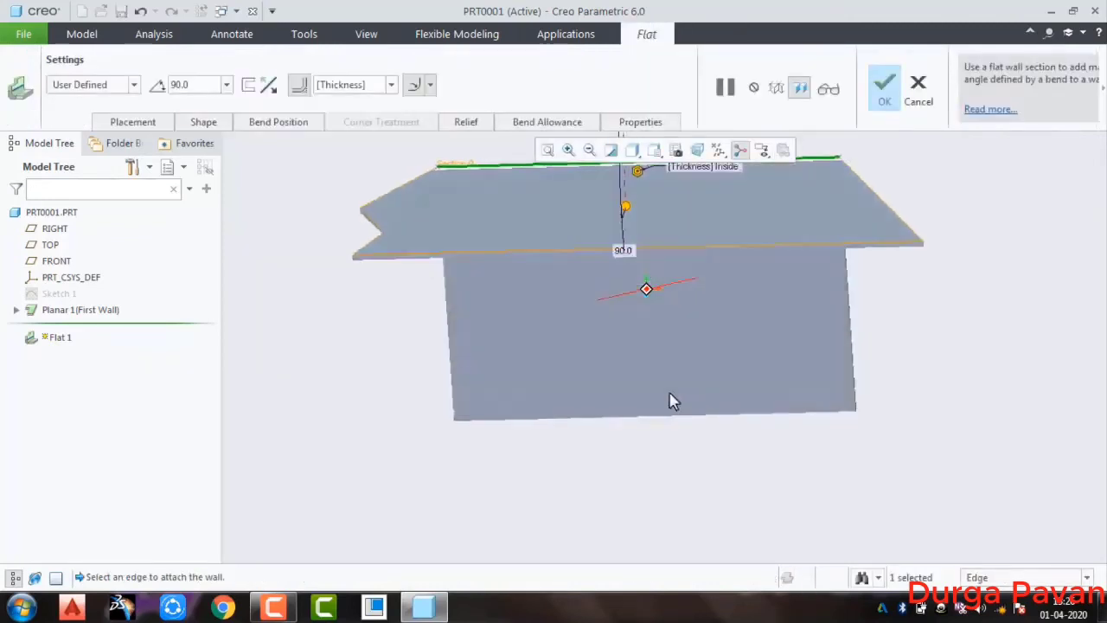
mouse_move(657, 332)
middle_down()
mouse_move(744, 285)
mouse_move(731, 279)
middle_up()
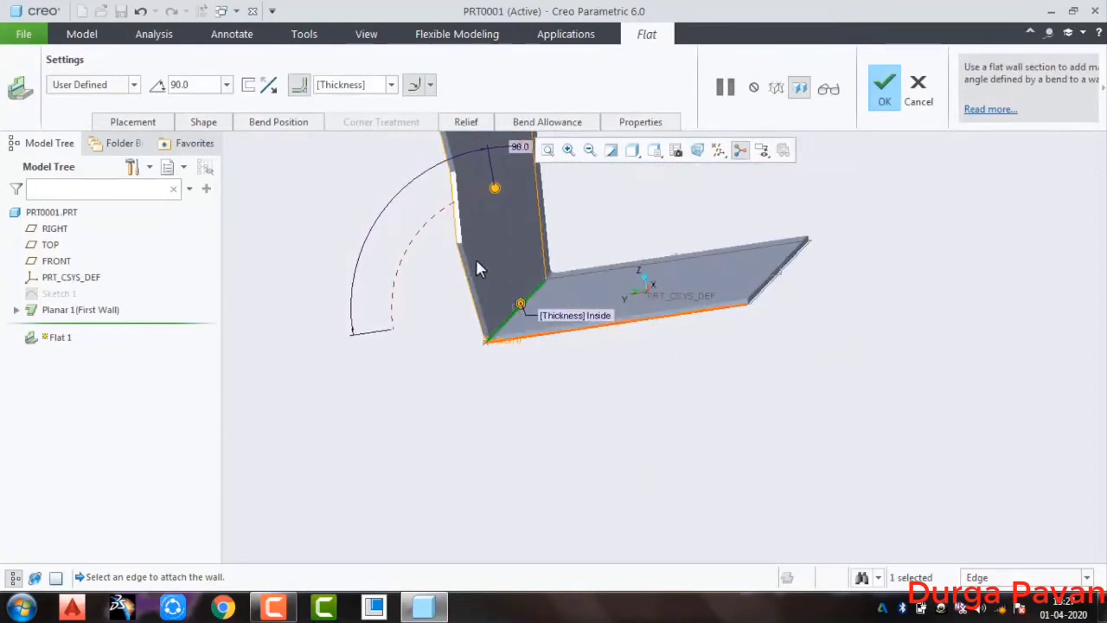
middle_click(455, 296)
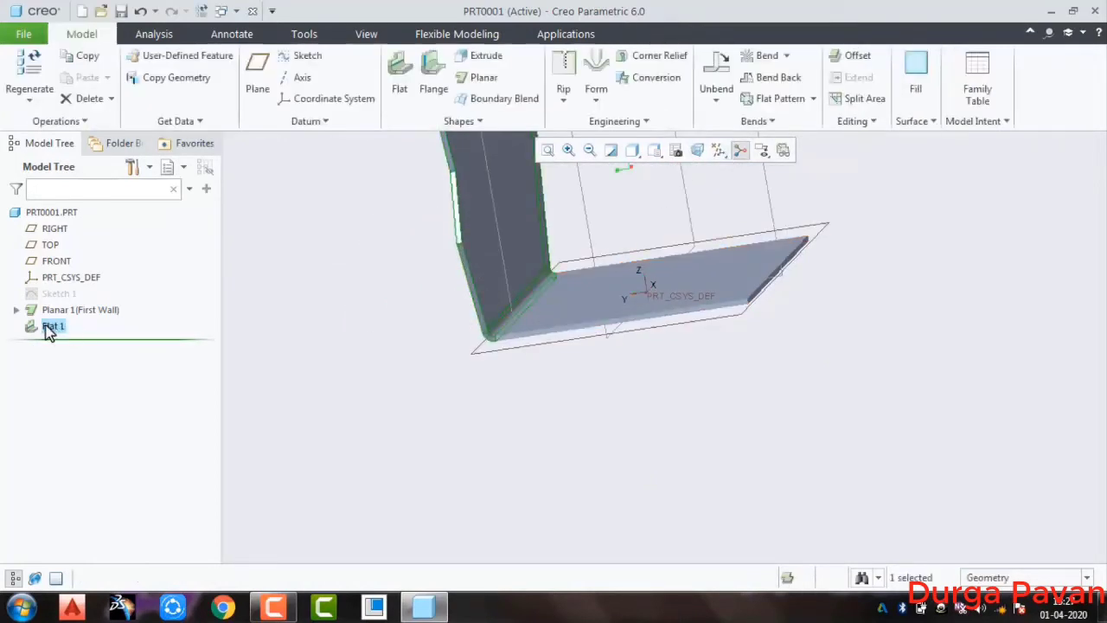
Redefine the user-defined flat wall and try to set its bend angle to 45°, then close the feature
click(47, 326)
click(75, 227)
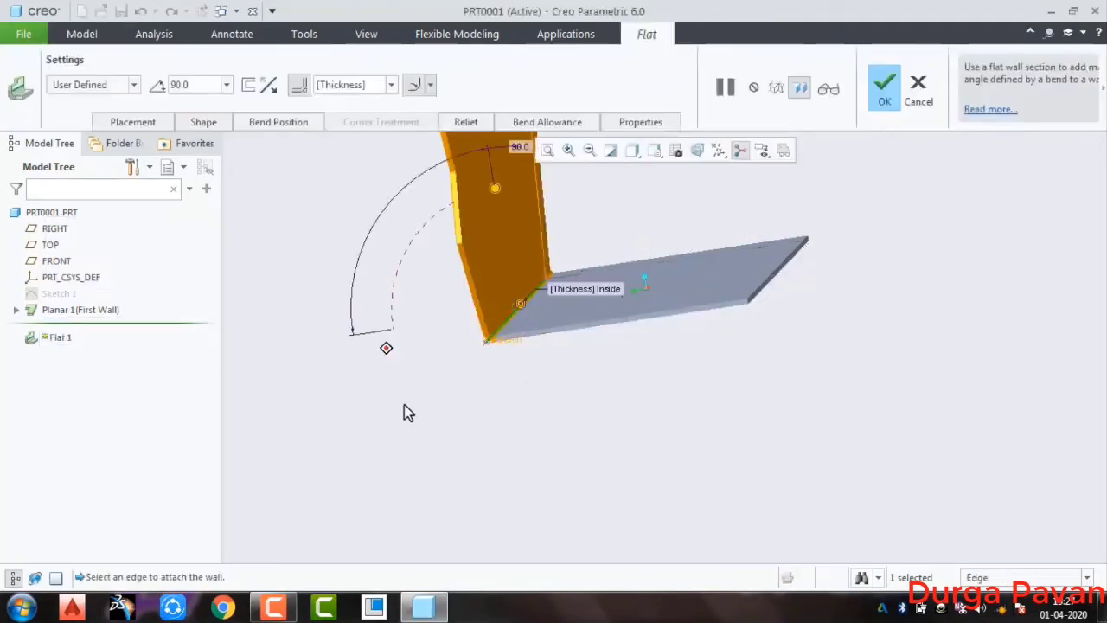
middle_drag(408, 456, 437, 467)
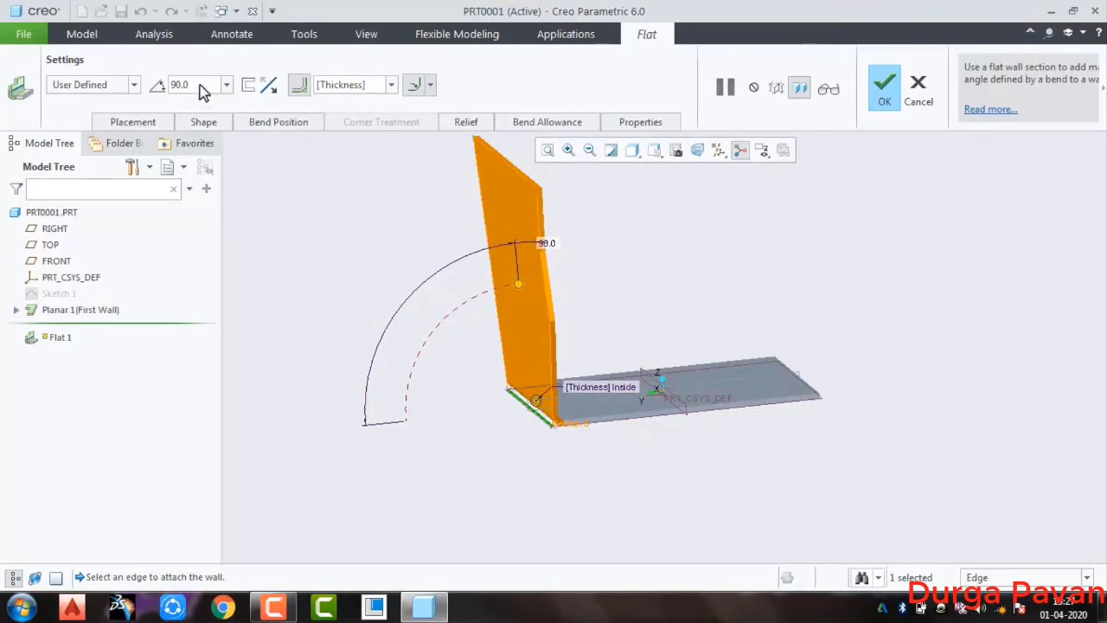
key(Return)
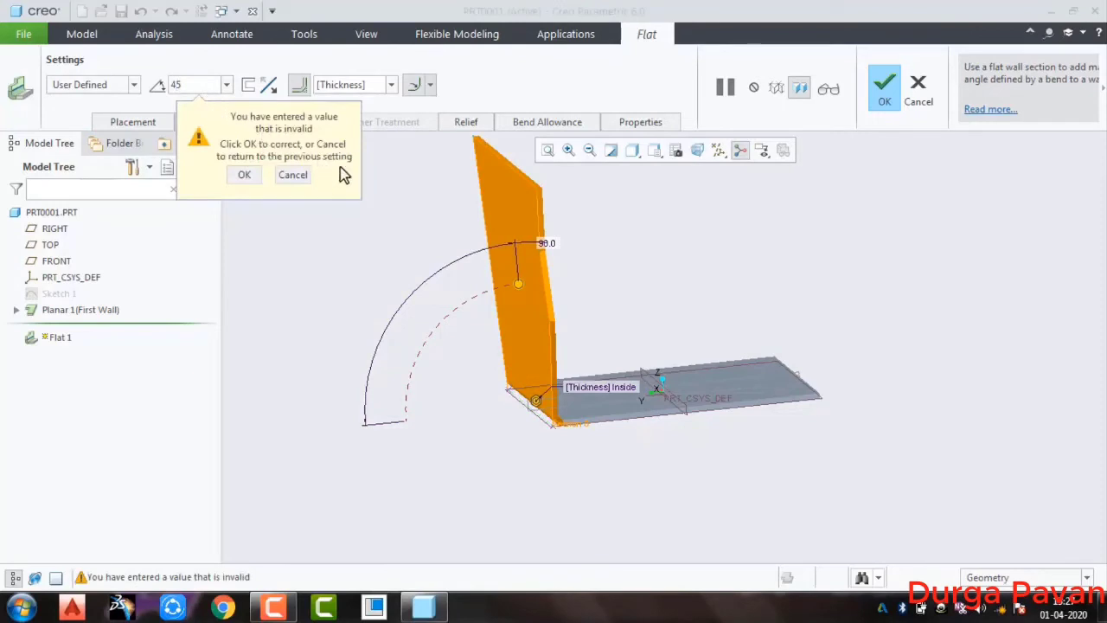
click(244, 175)
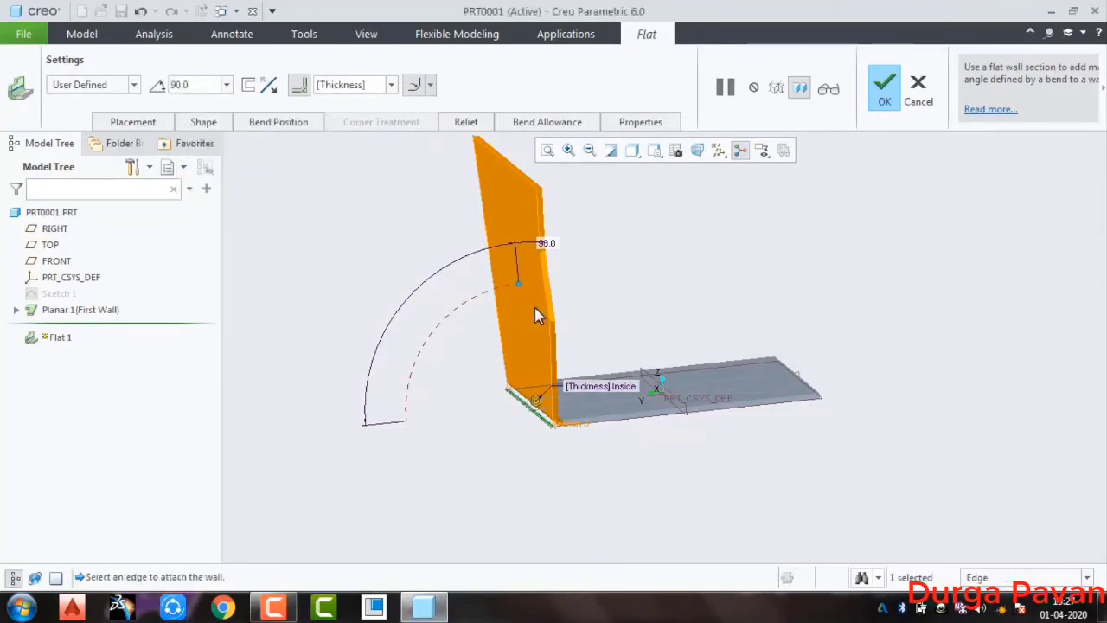
double_click(551, 245)
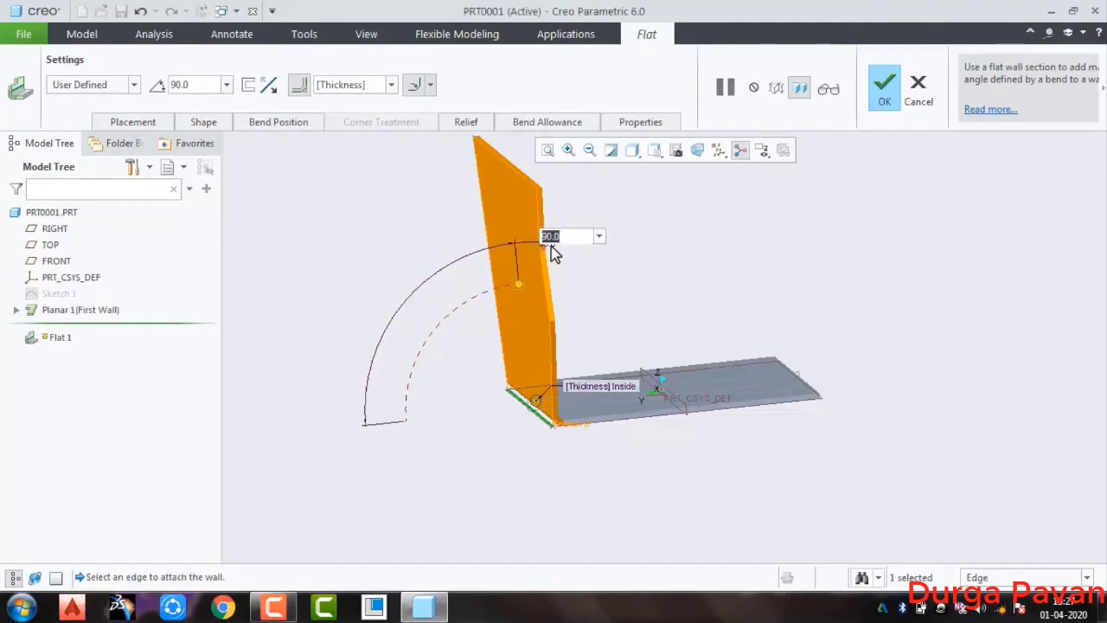
click(293, 159)
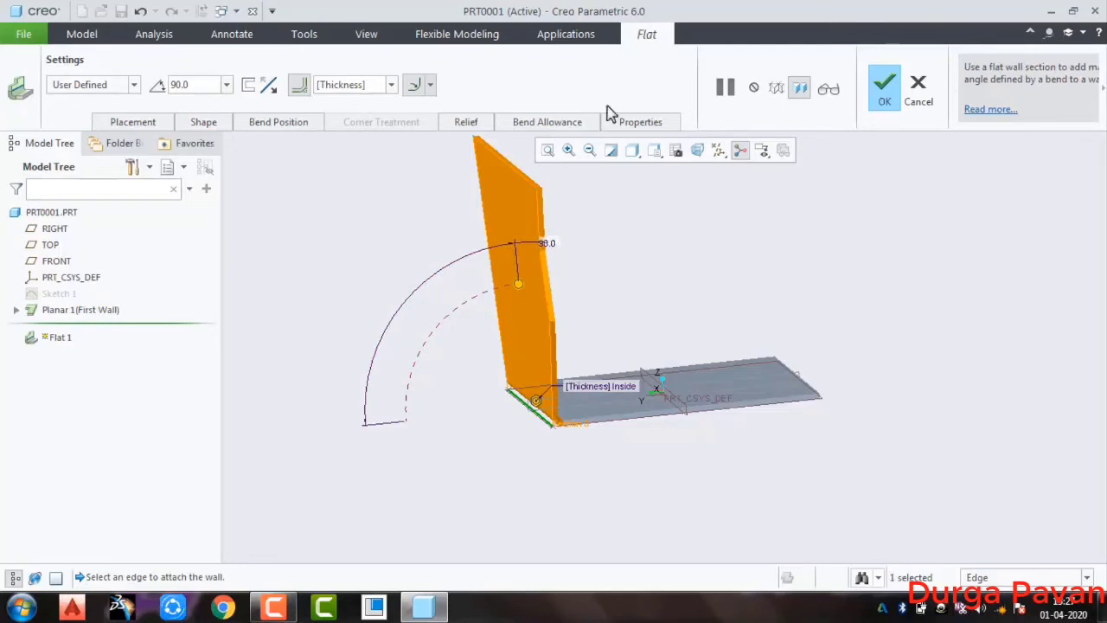
click(891, 93)
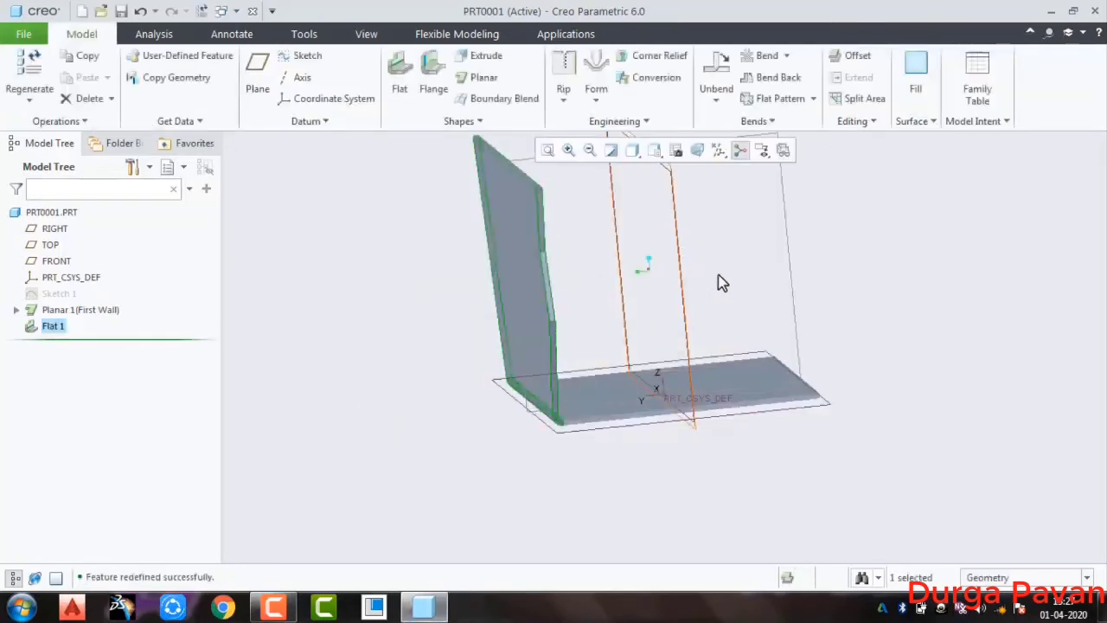
Undo back to the bare planar wall, removing the user-defined flat wall
click(693, 282)
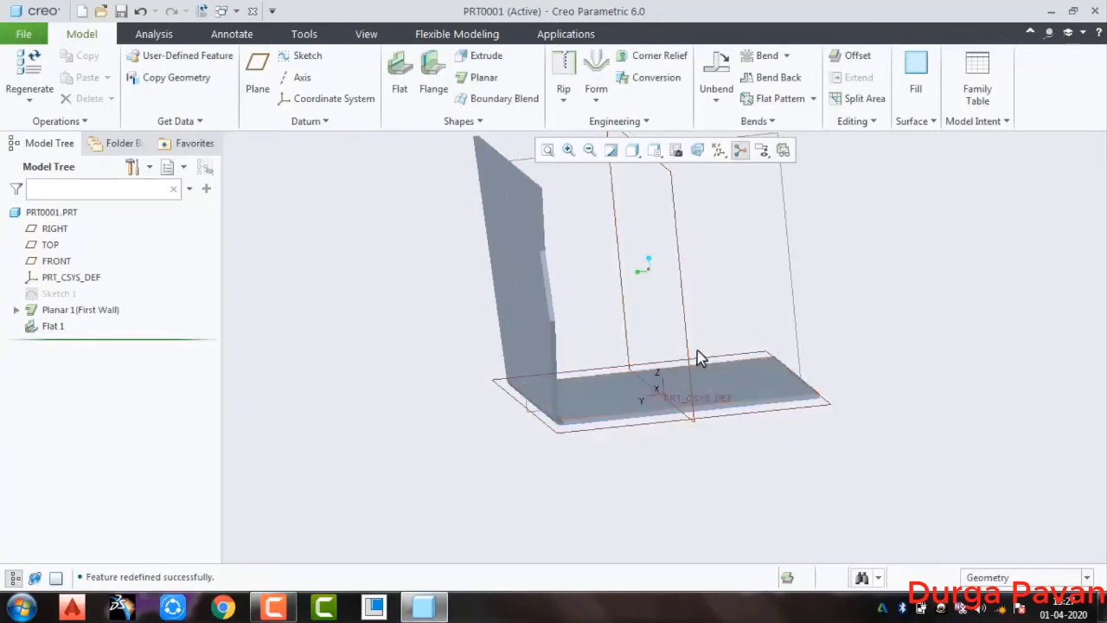
key(ctrl+z)
key(ctrl+z)
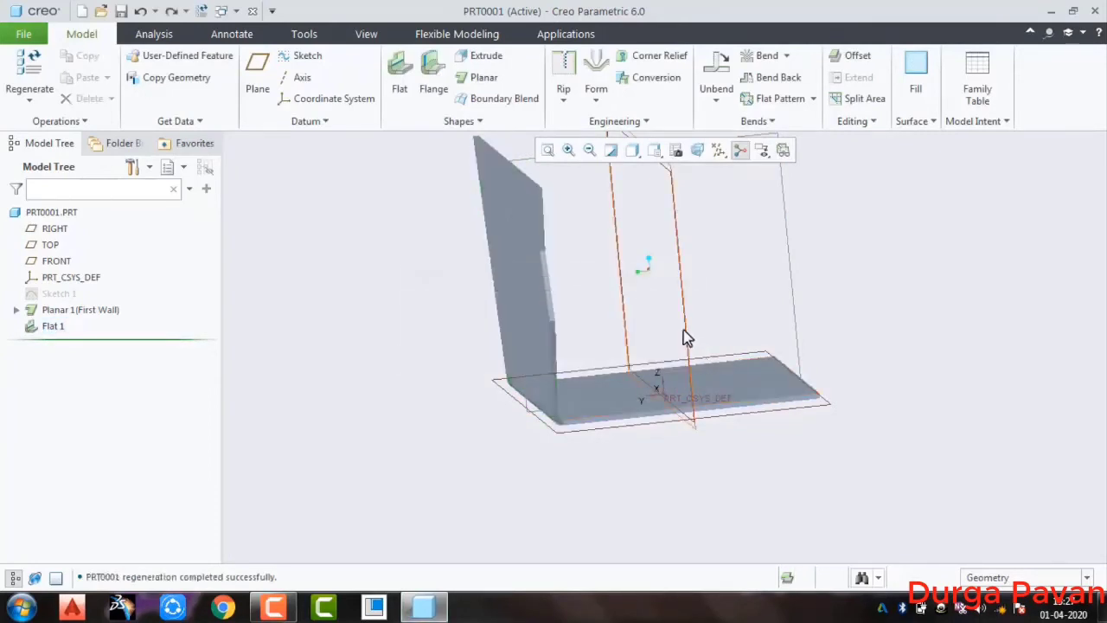
key(ctrl+z)
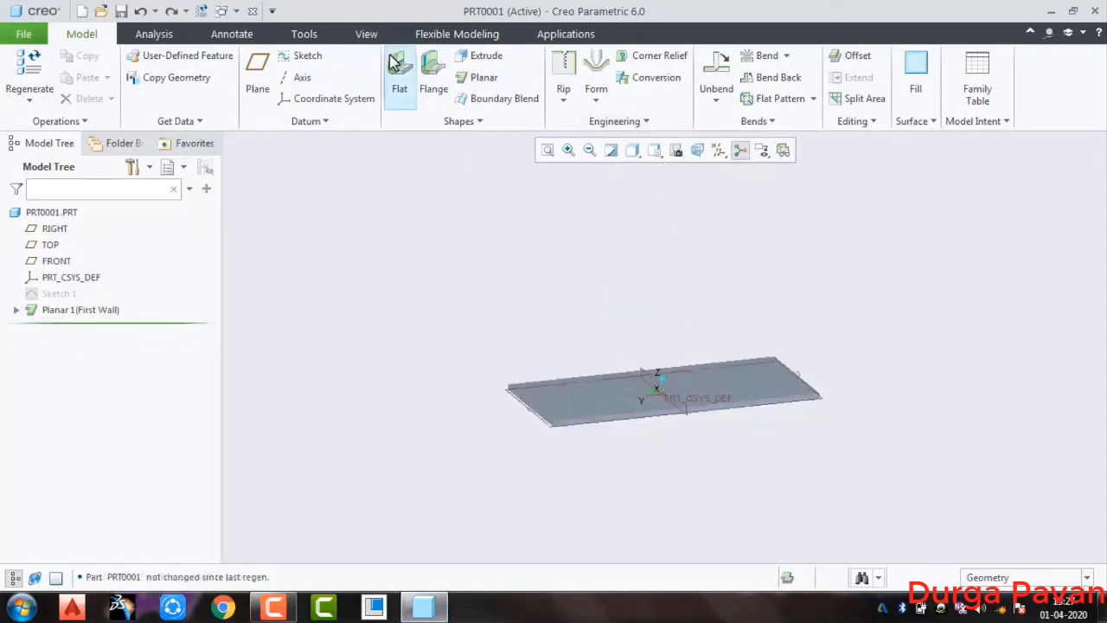
Start a Rectangle flat wall at 90° and attach it to the planar wall's 150 mm edge
click(608, 422)
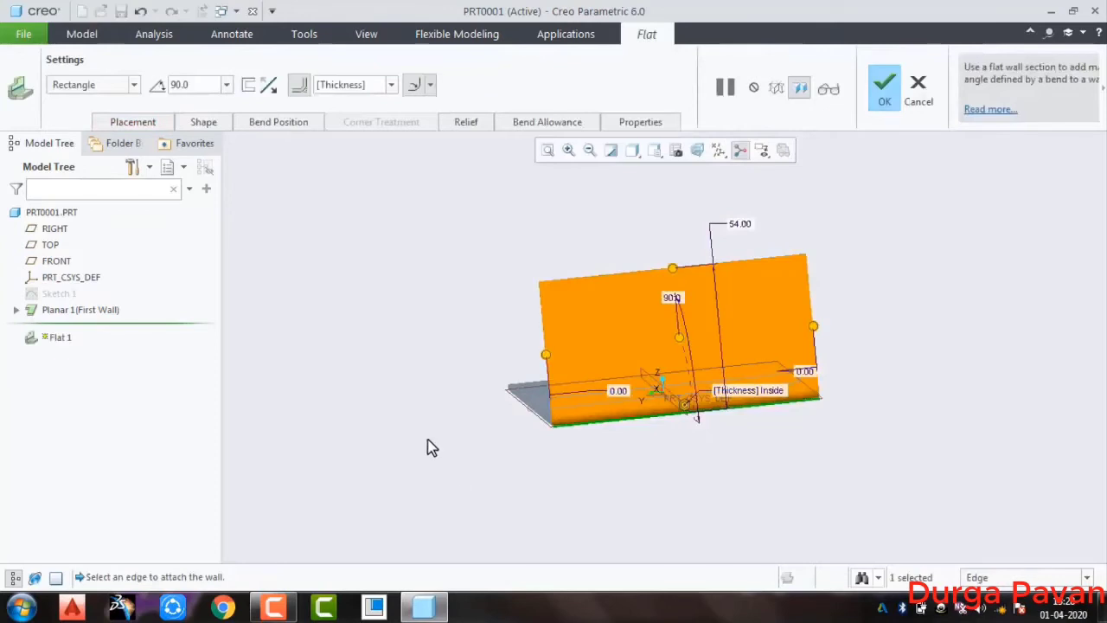
middle_drag(448, 455, 519, 458)
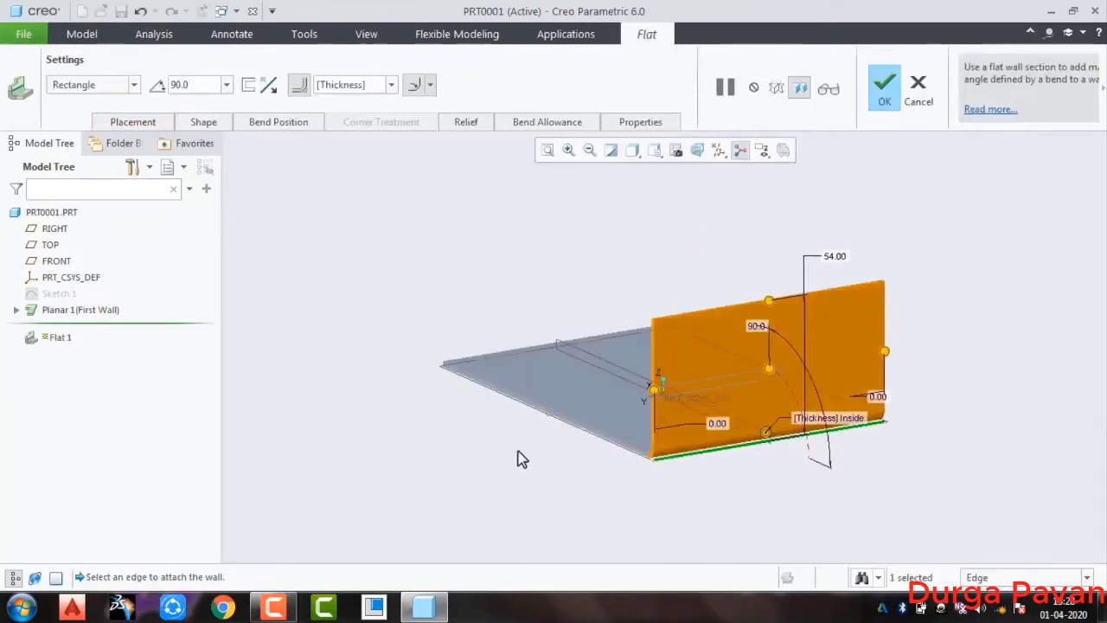
click(563, 420)
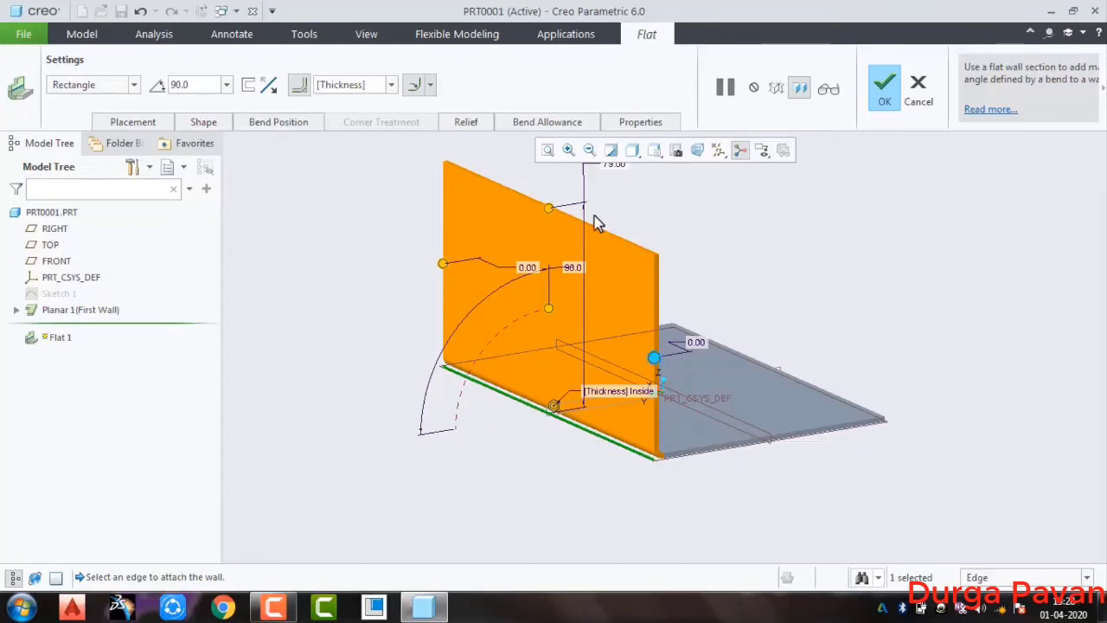
Review the rectangular flat wall's placement reference, its shape attachment settings and the available shape types
click(157, 119)
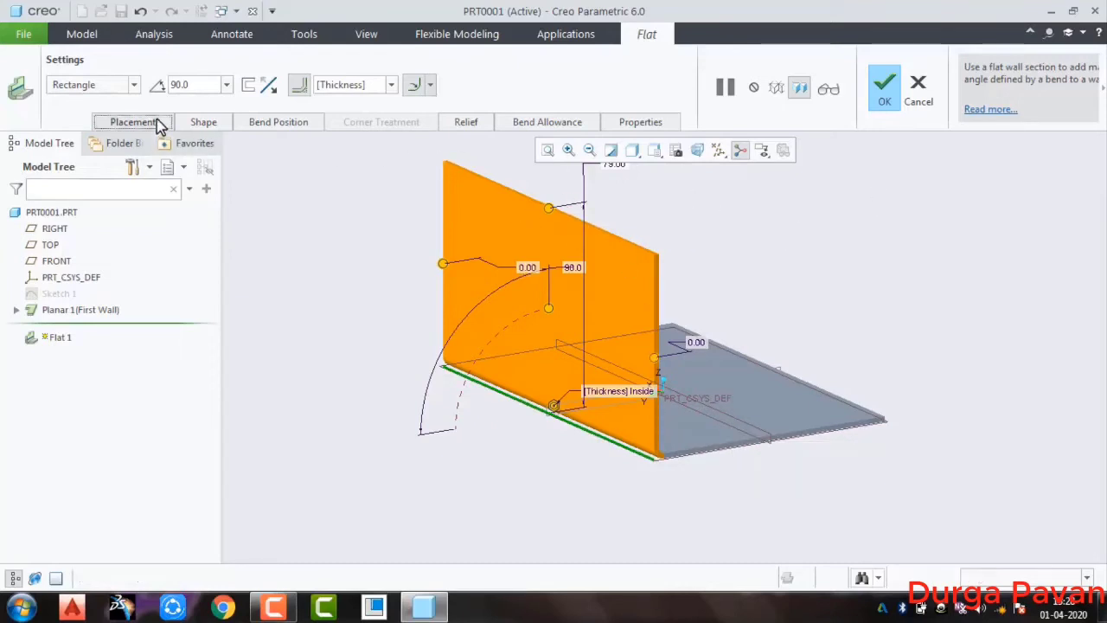
click(204, 123)
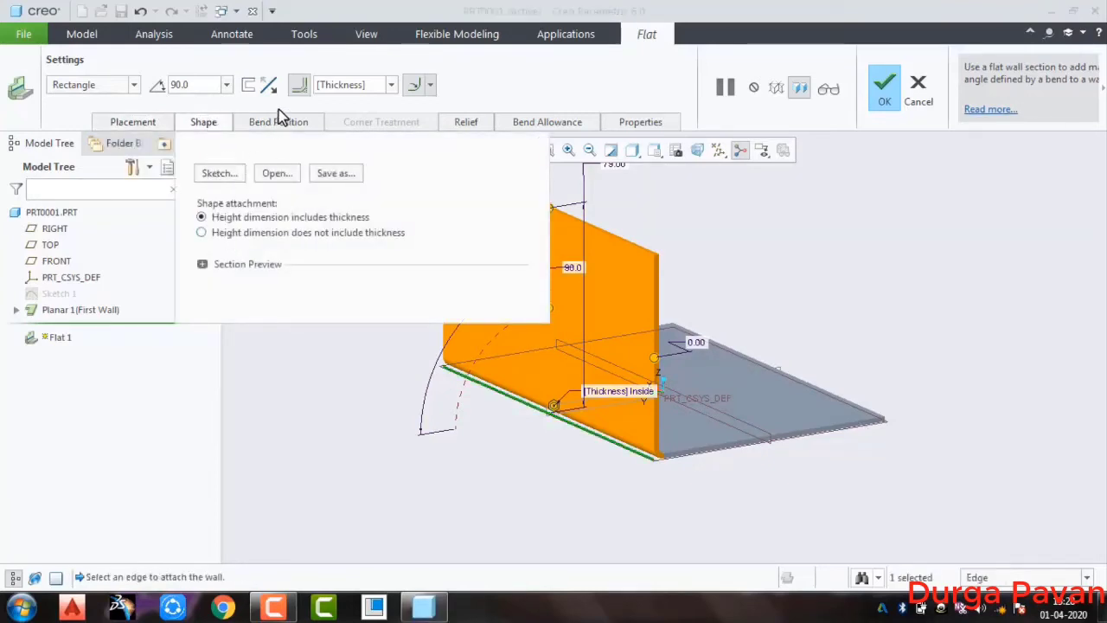
click(134, 84)
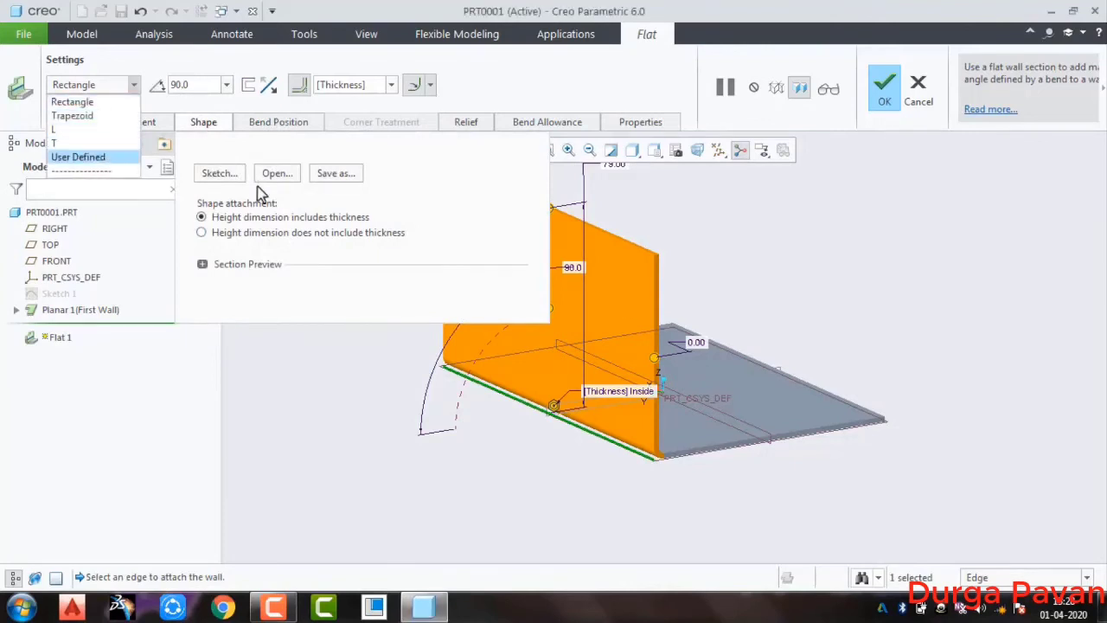
Show the flat wall's bend position types and examine the bend at the attachment edge from the side
click(279, 123)
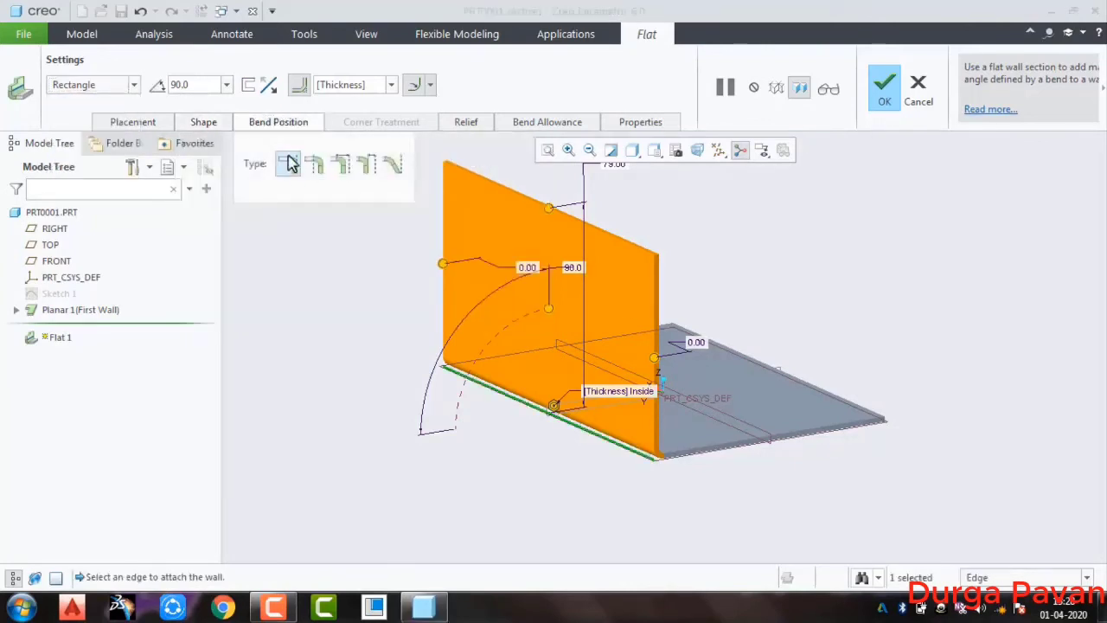
middle_drag(650, 483, 642, 461)
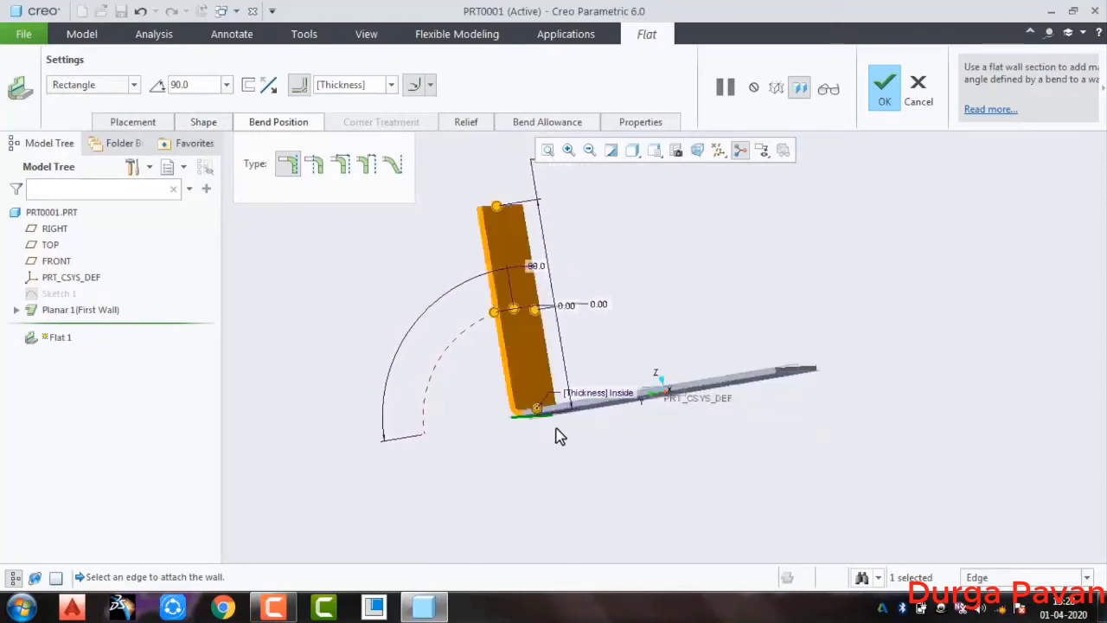
mouse_move(556, 428)
middle_down()
mouse_move(539, 439)
mouse_move(563, 432)
middle_up()
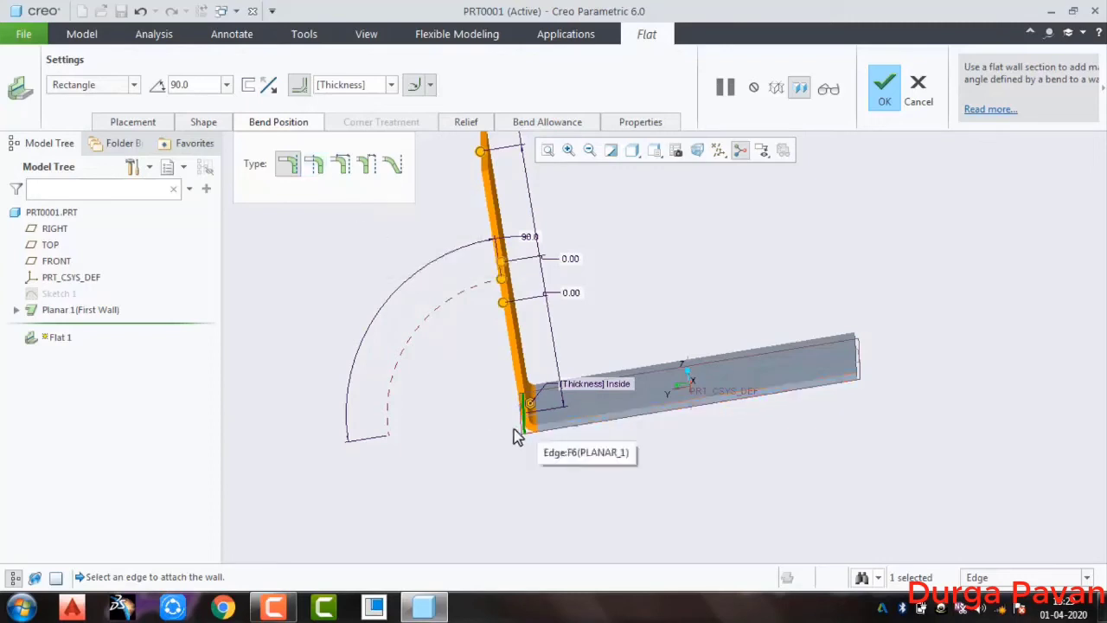
Try the bend beyond and on the attachment edge, and try offsetting it from that edge by about 20.4 mm
click(316, 165)
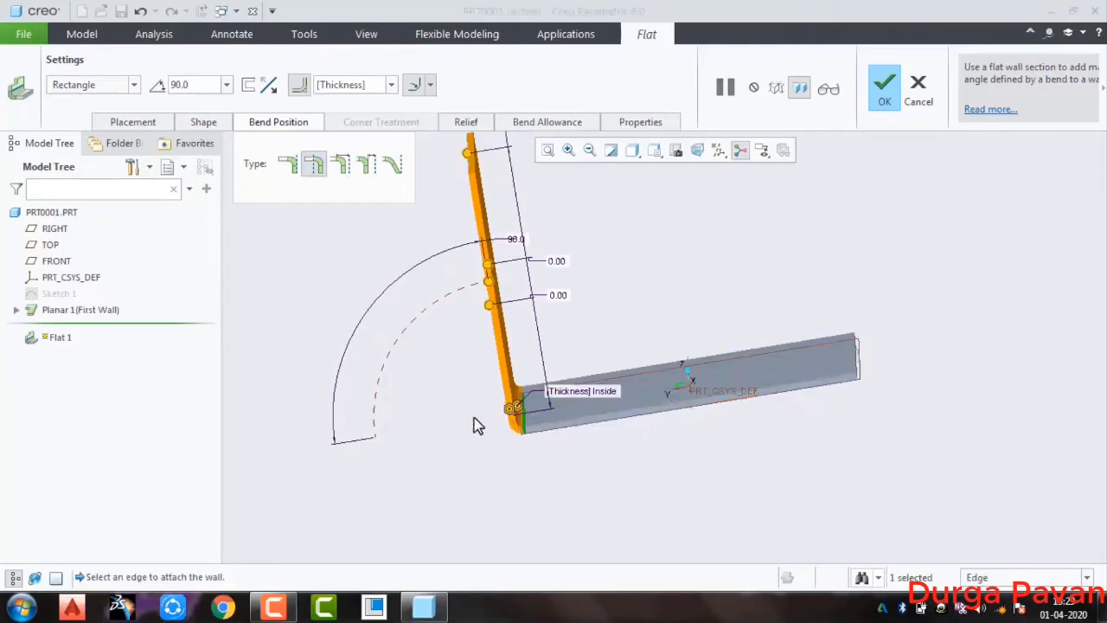
click(288, 165)
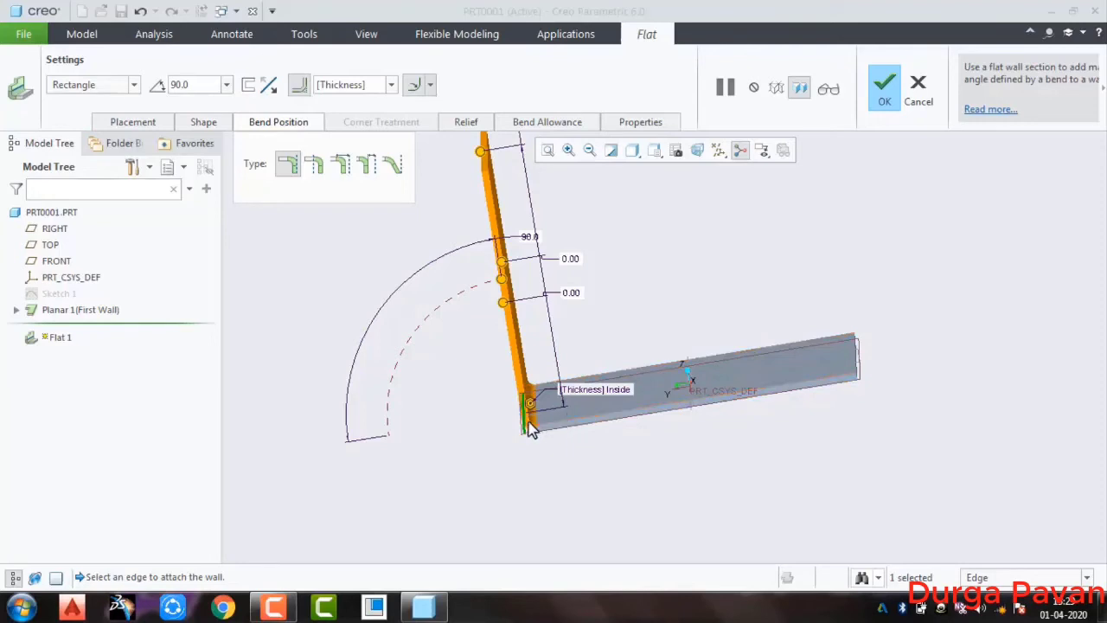
click(344, 166)
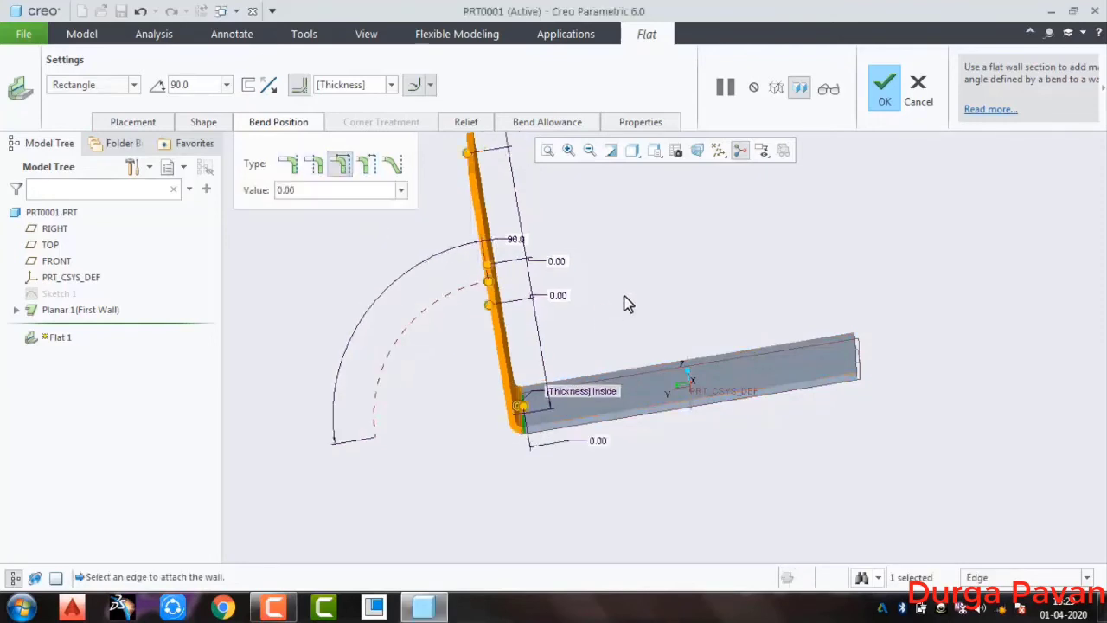
middle_drag(628, 304, 630, 324)
drag(521, 374, 455, 382)
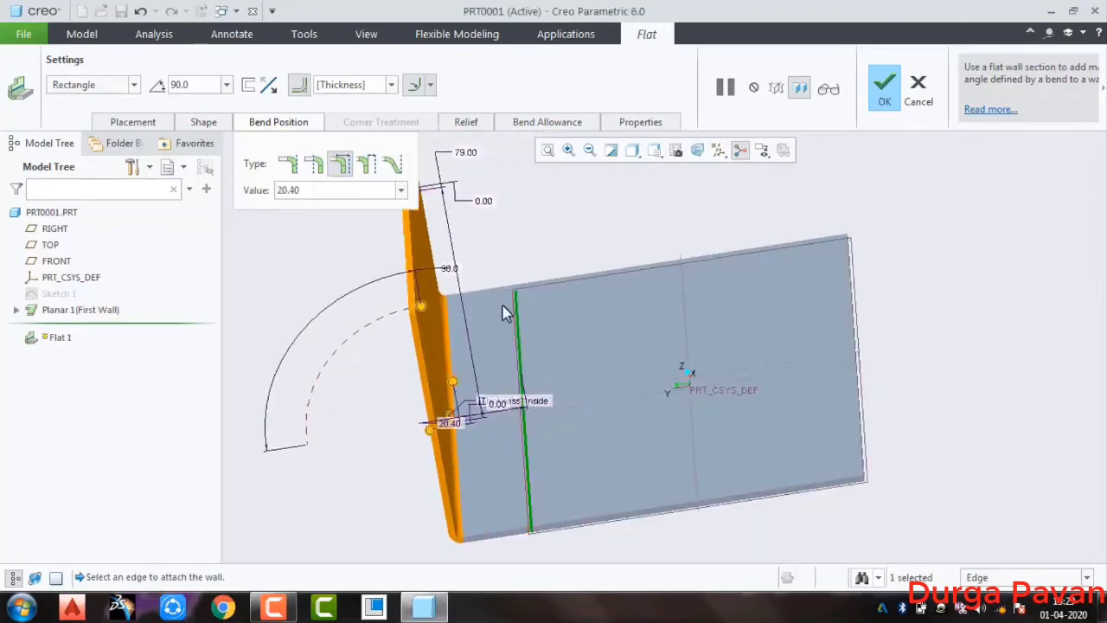
middle_drag(560, 439, 558, 405)
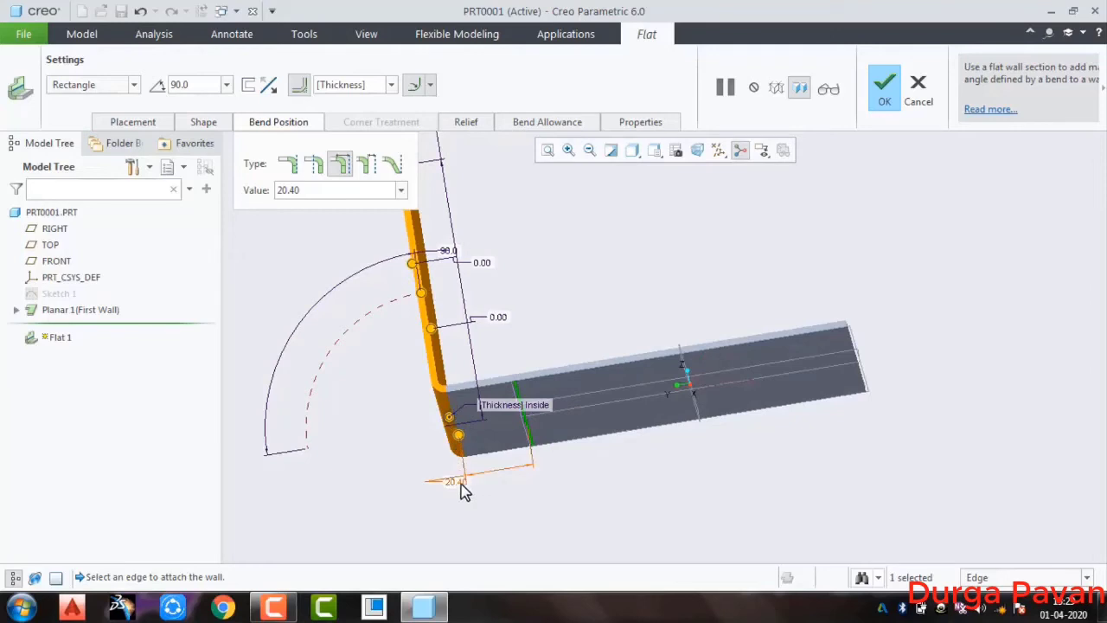
click(532, 436)
middle_drag(480, 451, 459, 417)
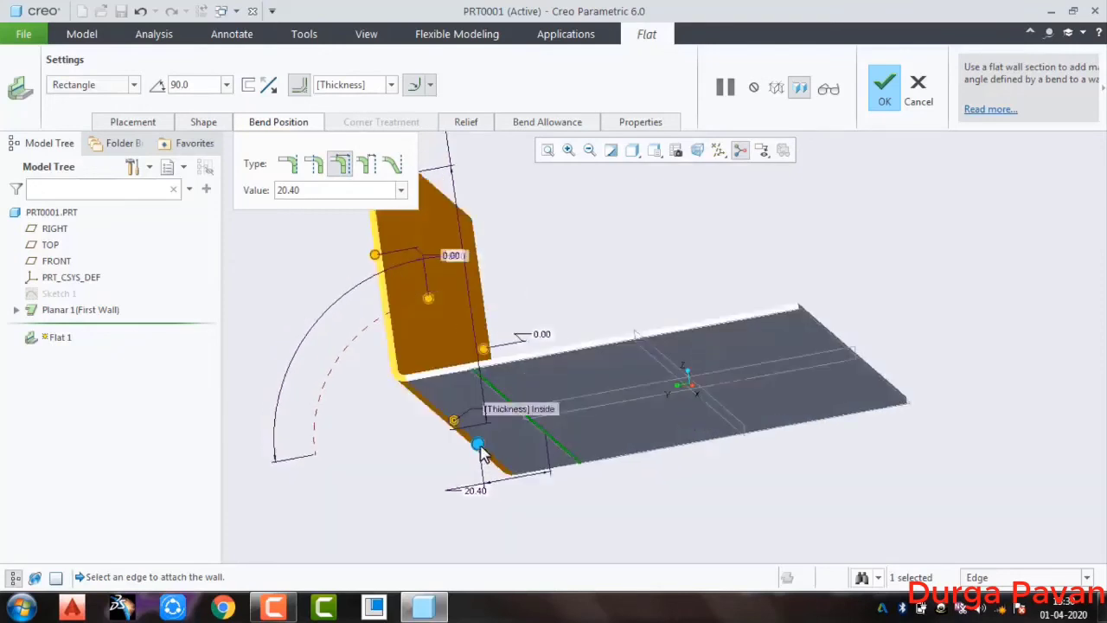
Try the fourth bend position type with an offset of about 38.1 mm, and the third type at about 28.3 mm
click(366, 164)
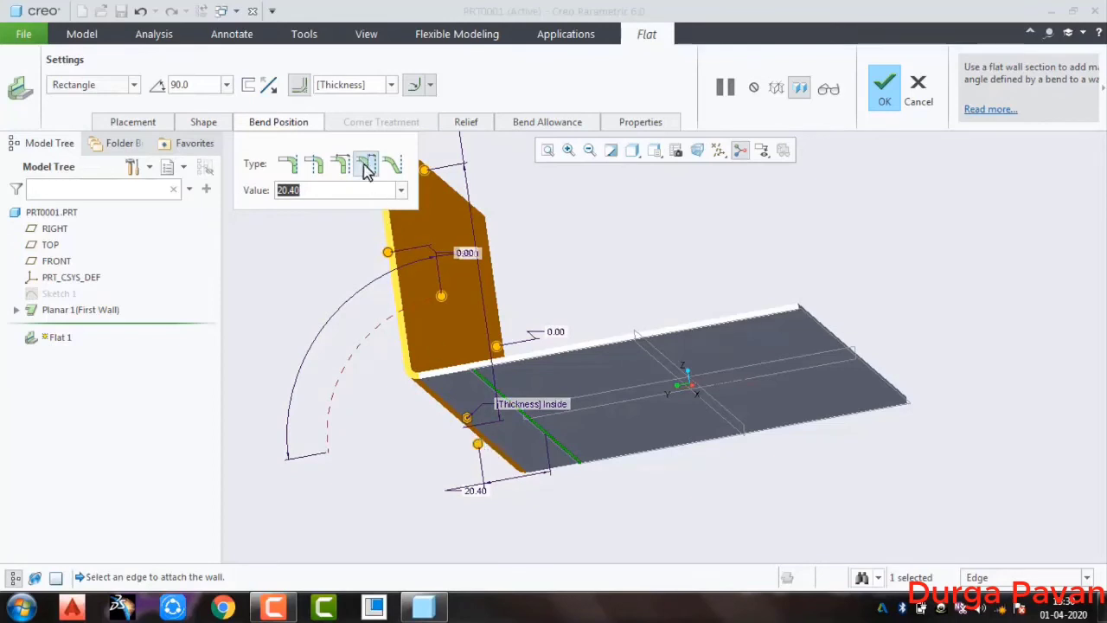
drag(479, 446, 417, 481)
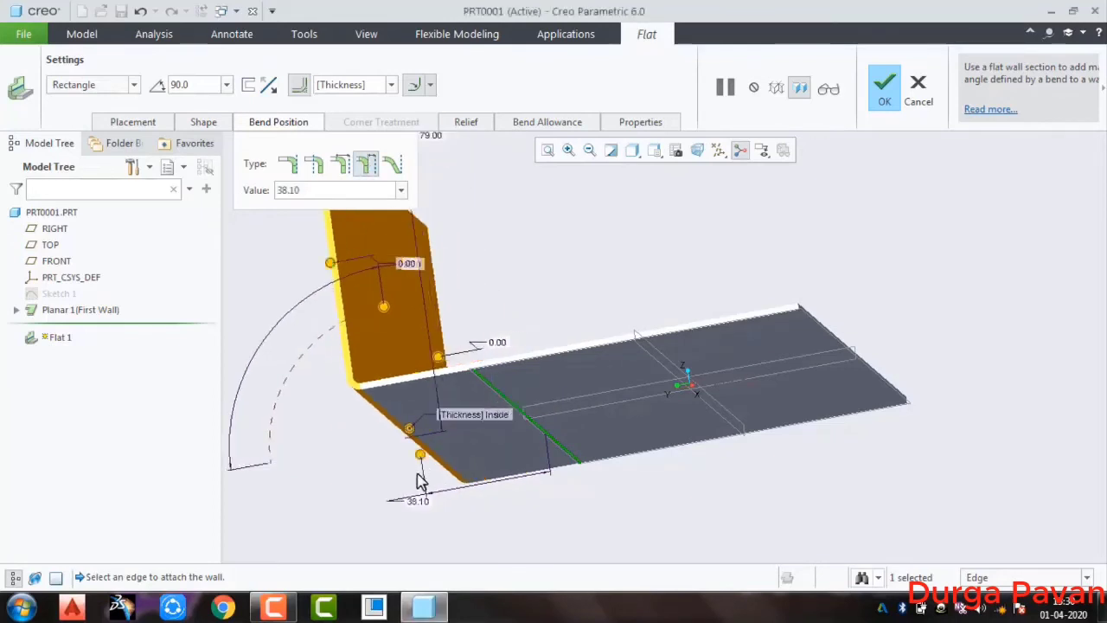
click(344, 163)
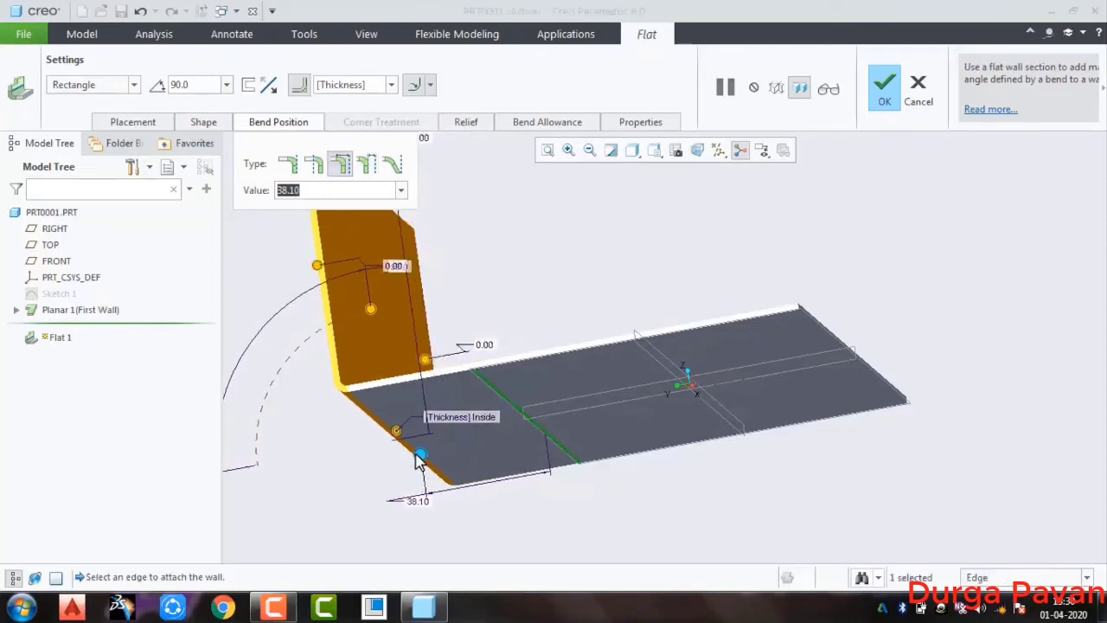
drag(418, 452, 448, 452)
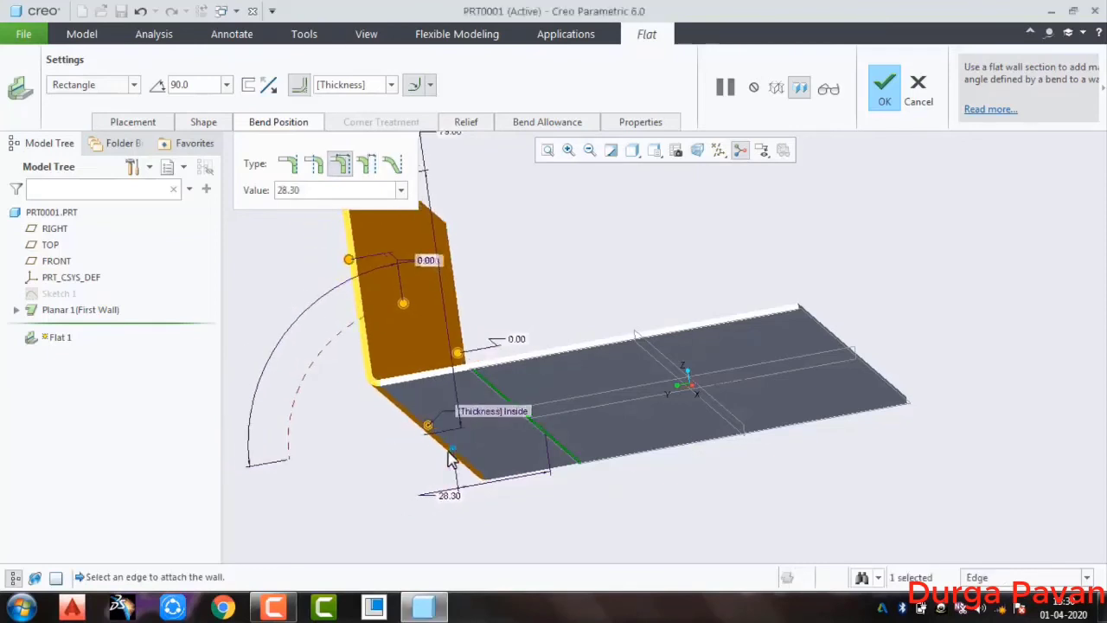
middle_drag(511, 279, 545, 316)
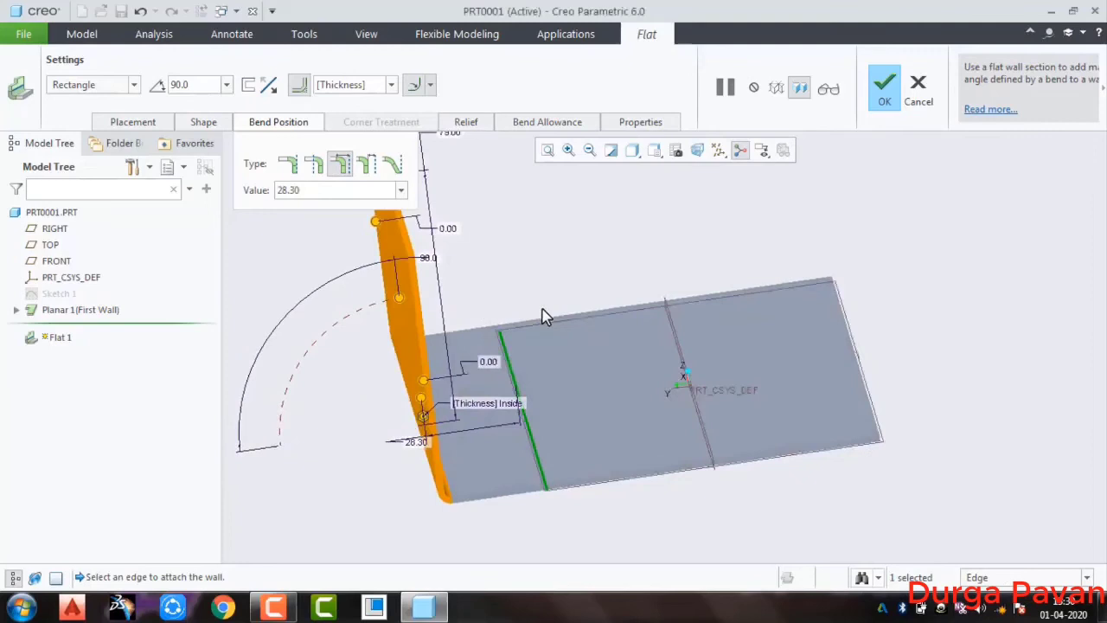
Try an 88° angle with the wall profile kept on the attachment edge, and 108° with the last bend position type
click(288, 164)
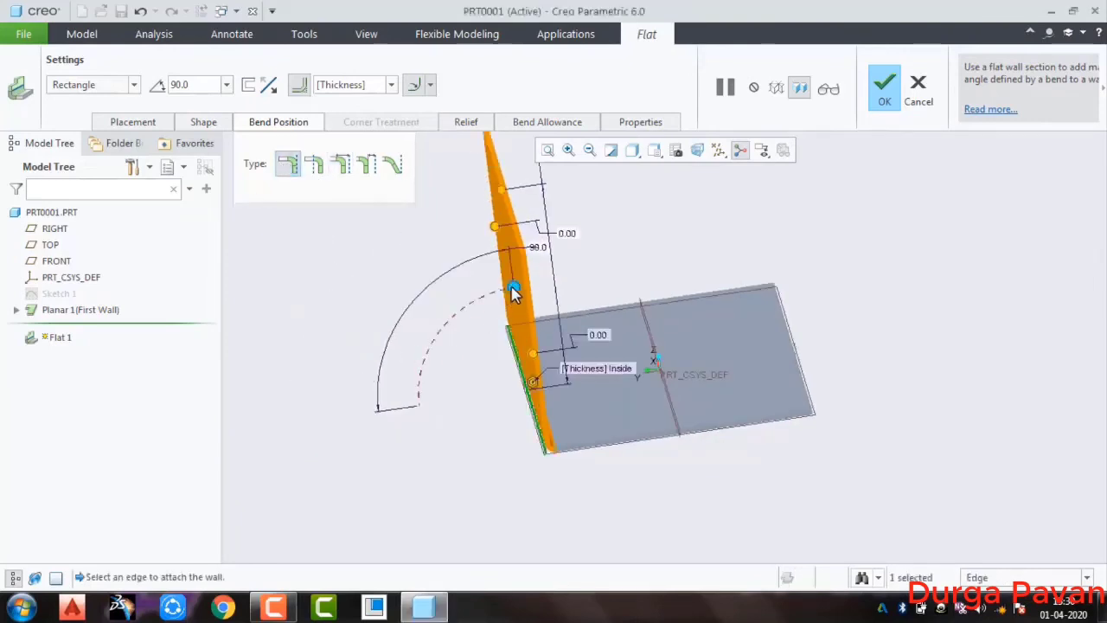
drag(486, 305, 477, 239)
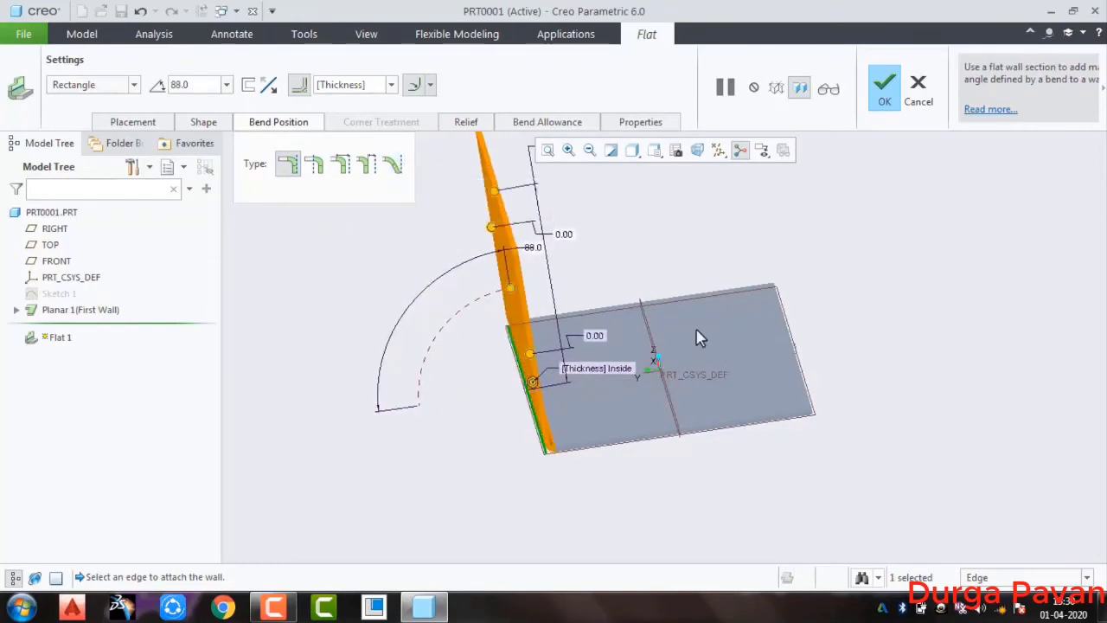
click(394, 168)
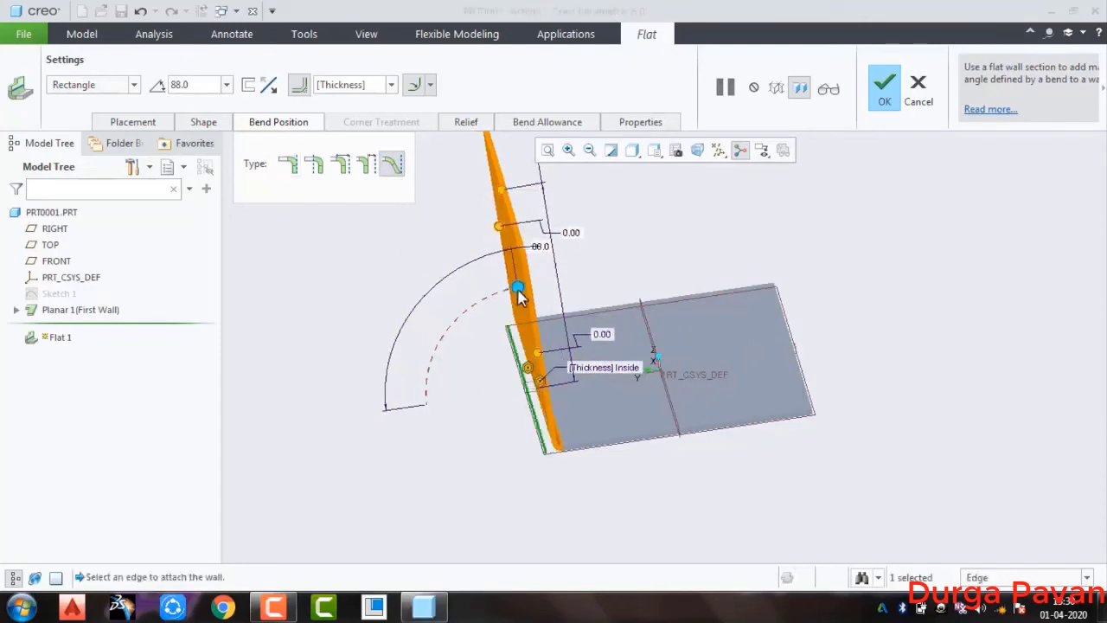
drag(519, 297, 603, 237)
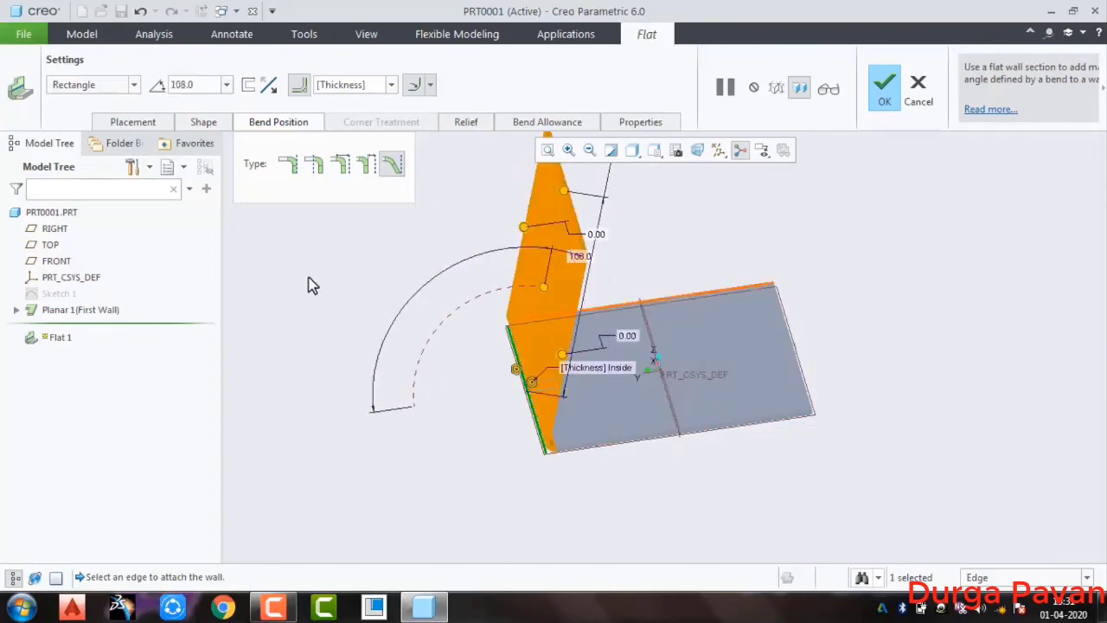
Set the bend position to keep the wall profile on the original attachment edge and the wall angle to 90°
click(289, 160)
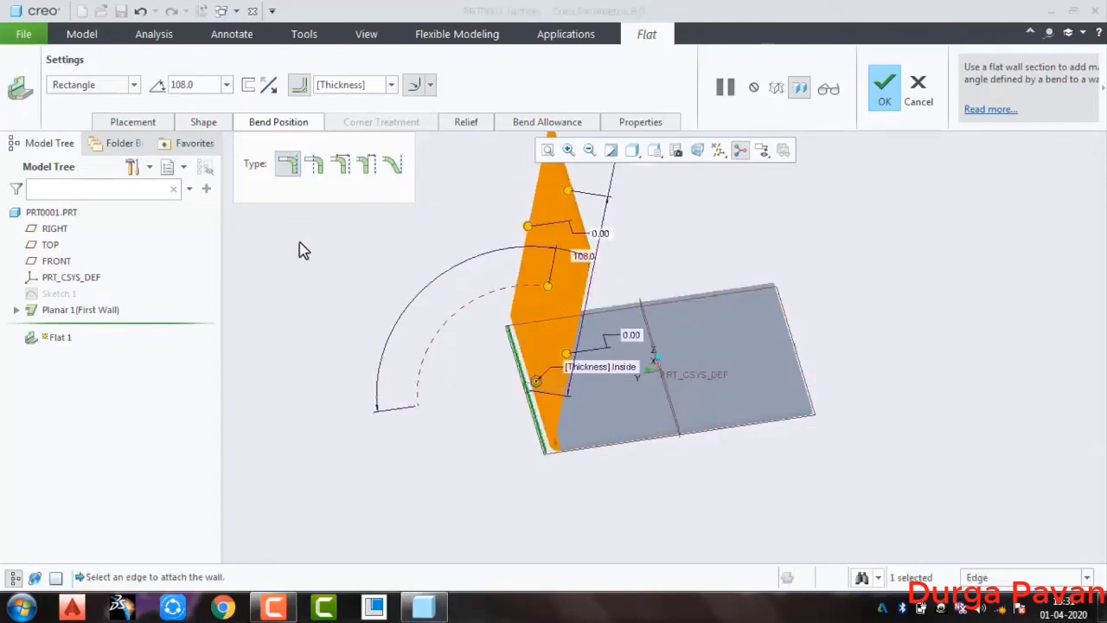
click(199, 83)
text(90)
key(Return)
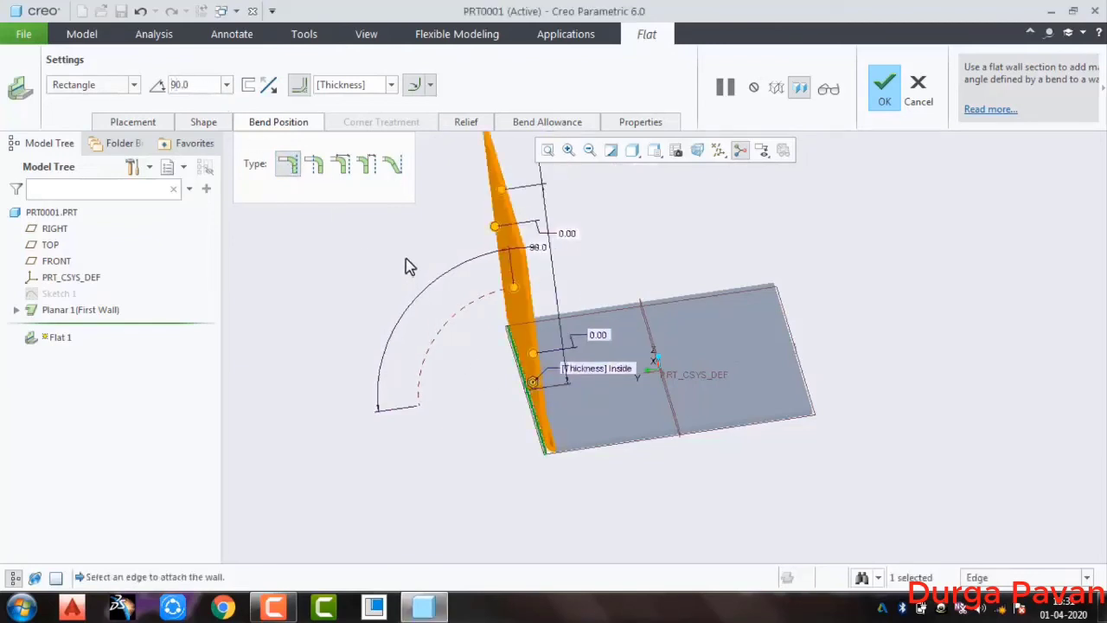
Review the bend relief types available for the flat wall
click(466, 122)
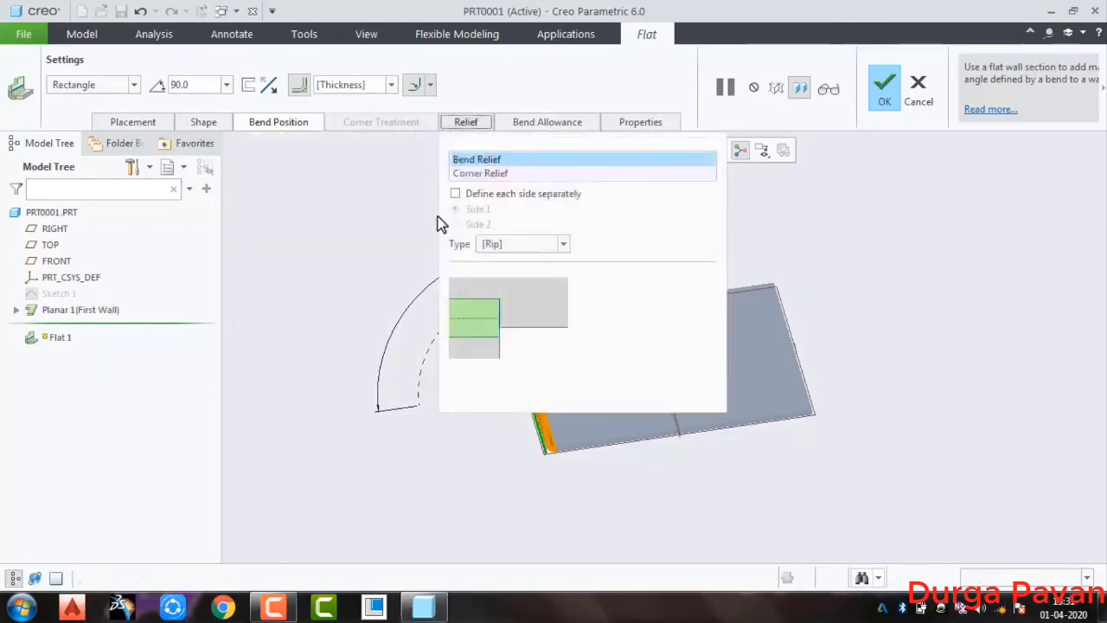
click(529, 245)
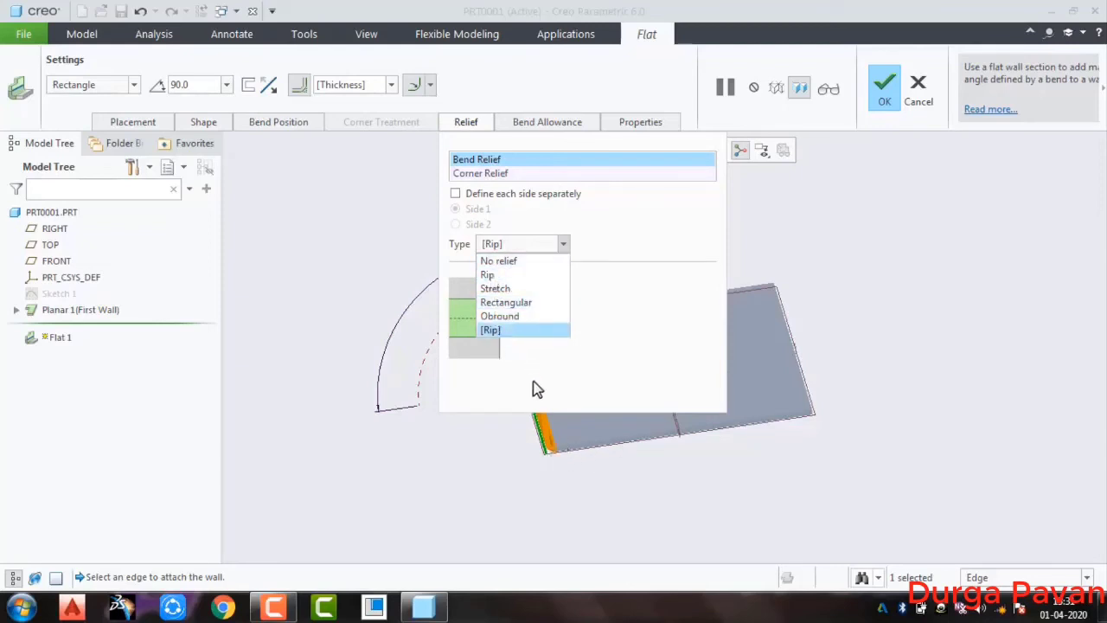
click(482, 125)
click(466, 118)
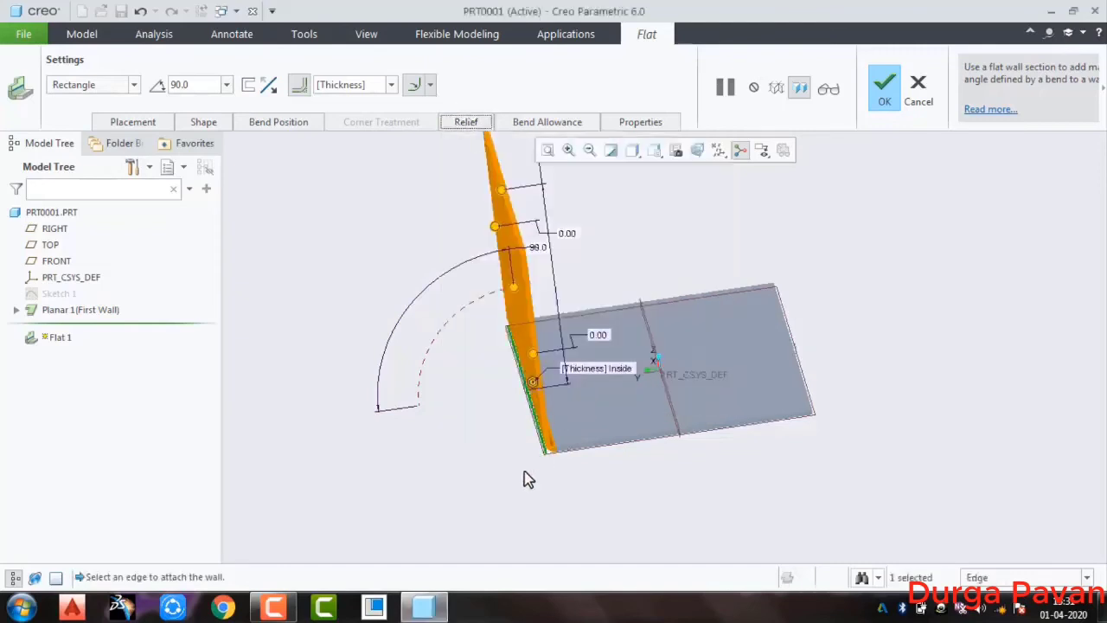
Pull both ends of the flat wall inward from the planar wall's corners, insetting the end nearest the viewer about 11.9 mm
middle_drag(524, 470, 545, 485)
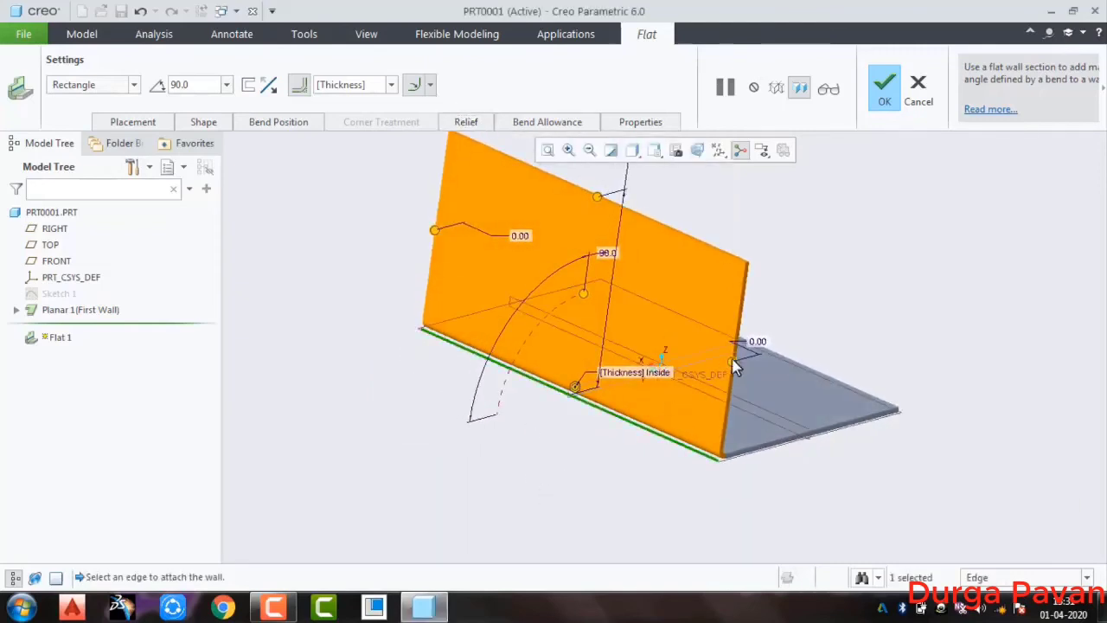
drag(725, 357, 708, 351)
drag(435, 233, 462, 245)
scroll(736, 489, down, 5)
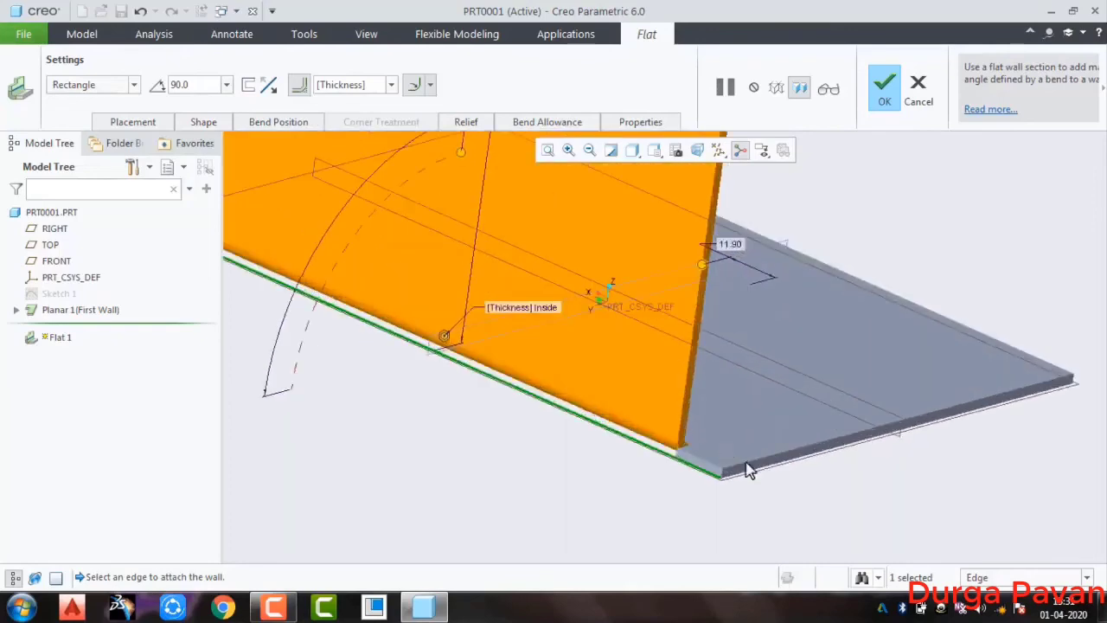
scroll(554, 495, down, 3)
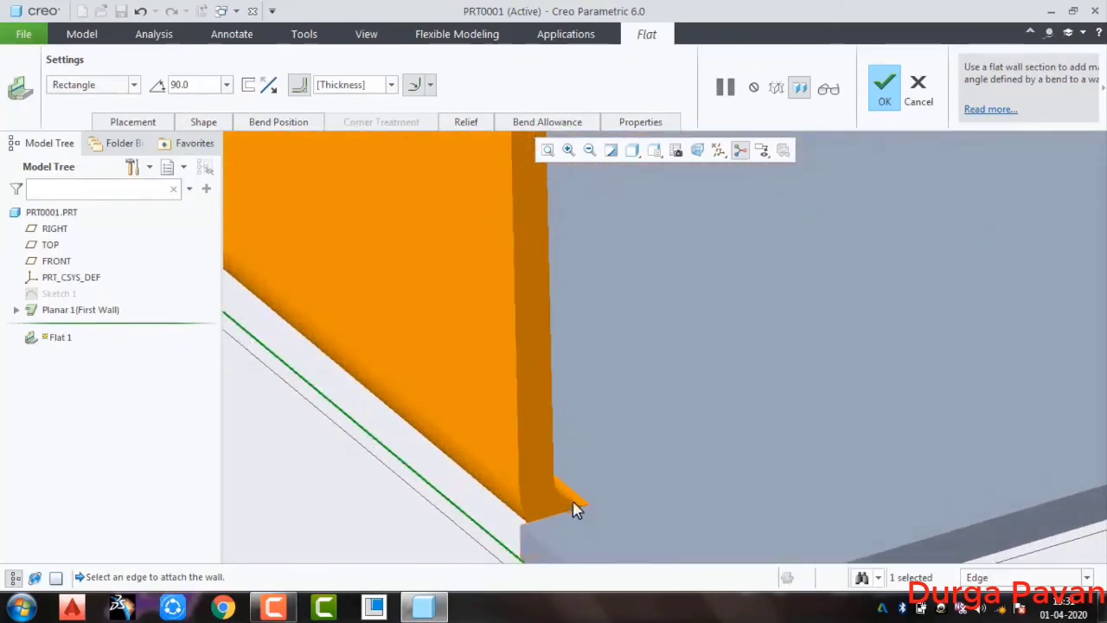
Try the No relief and Rip bend relief types on the inset flat wall
click(461, 123)
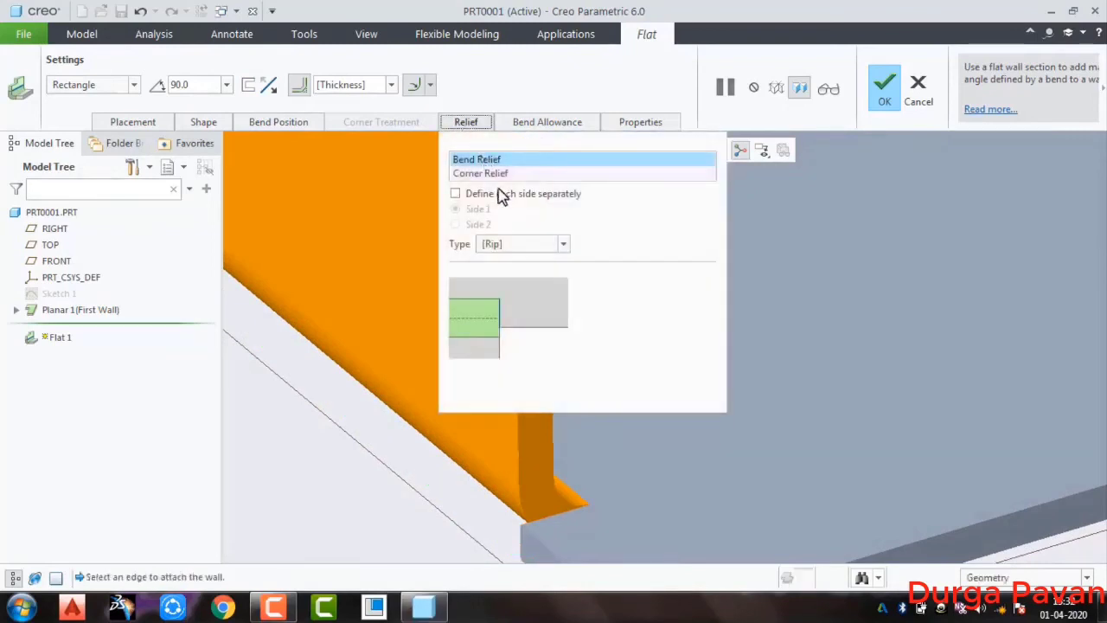
click(535, 251)
click(524, 260)
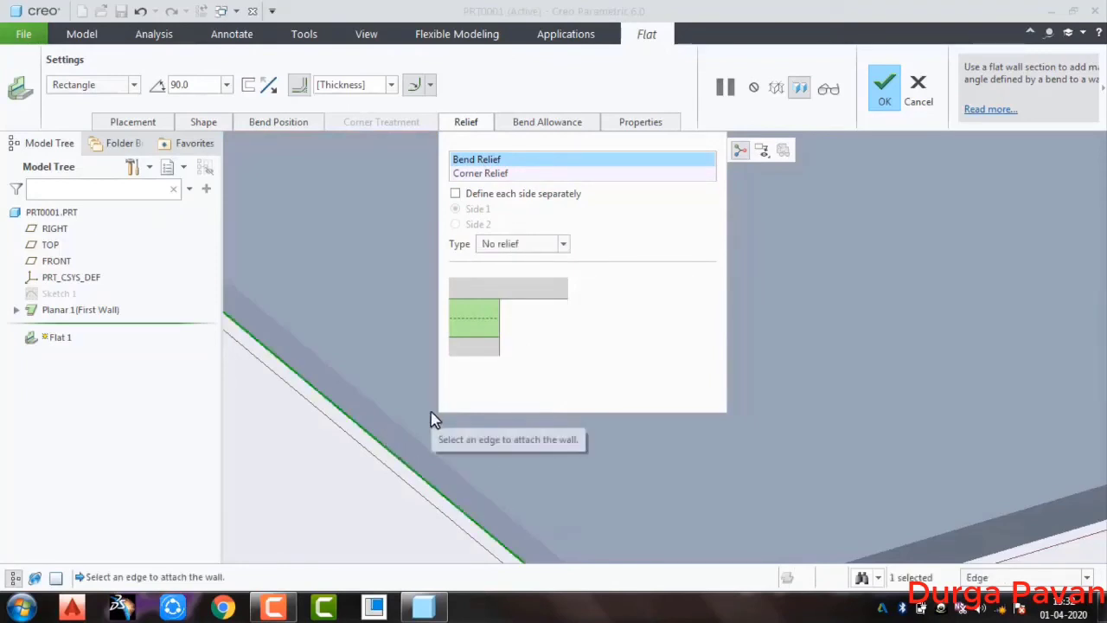
click(497, 245)
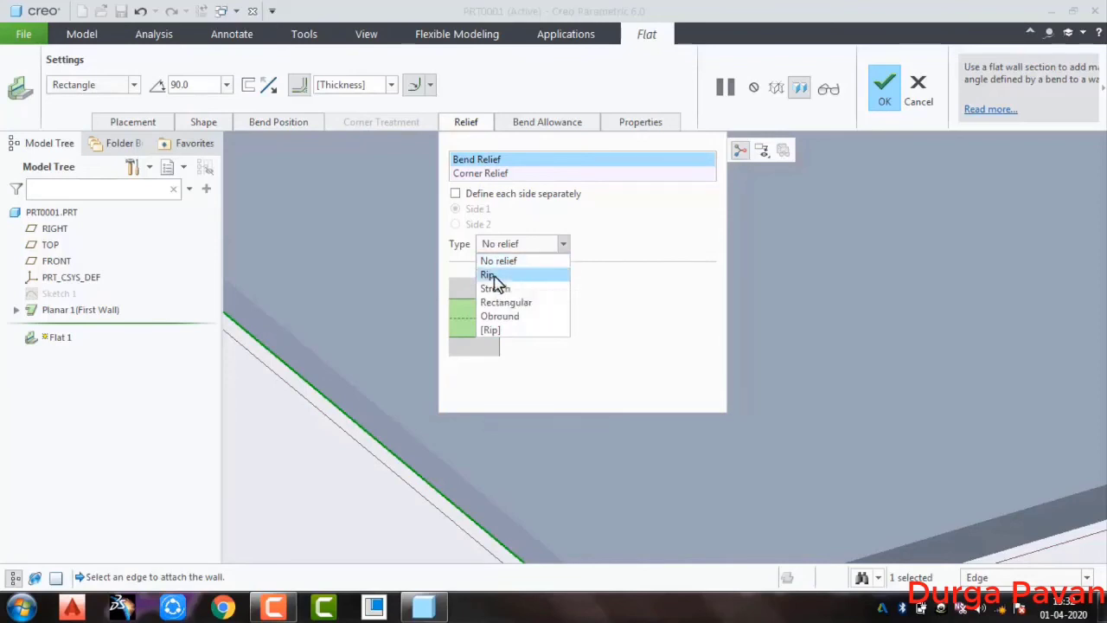
click(490, 275)
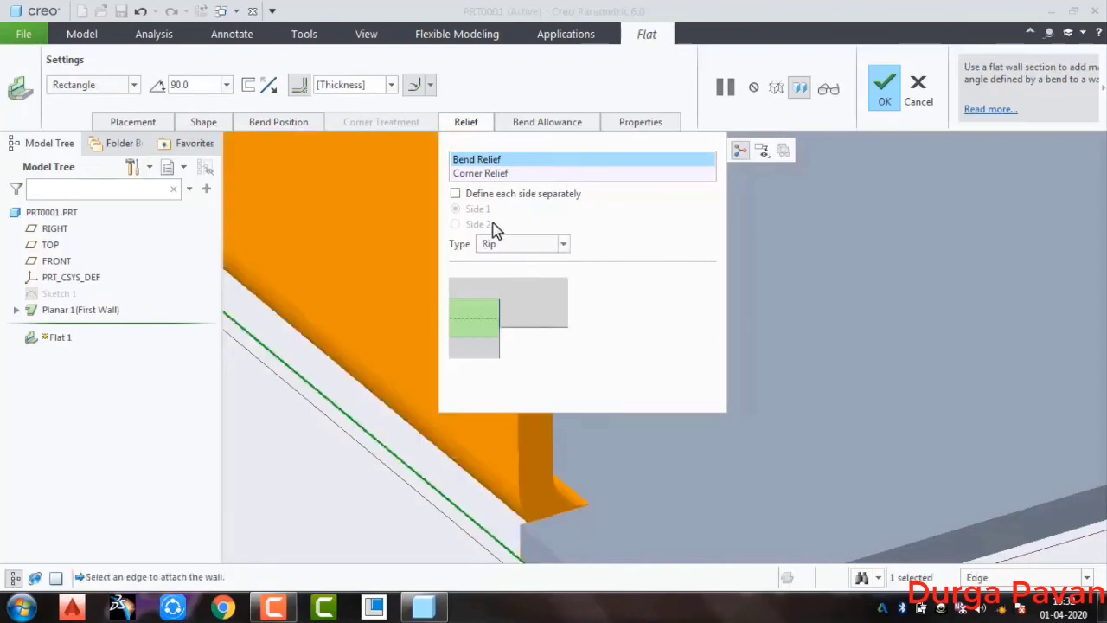
Try the Stretch bend relief on the flat wall, examine its corner, and return to Rip
click(498, 248)
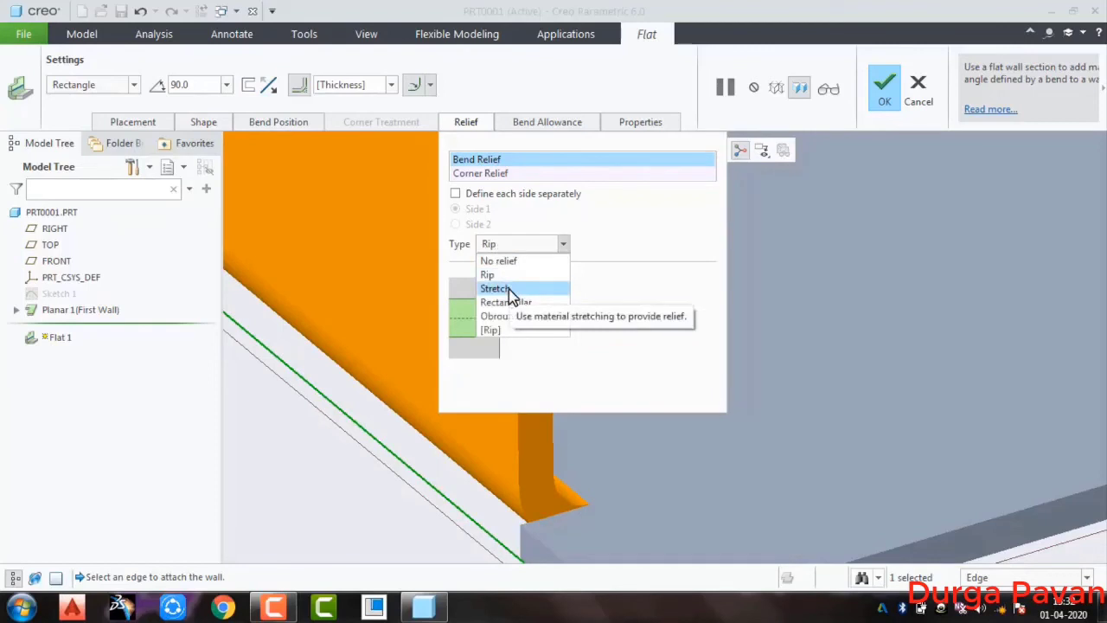
click(511, 296)
scroll(576, 492, up, 2)
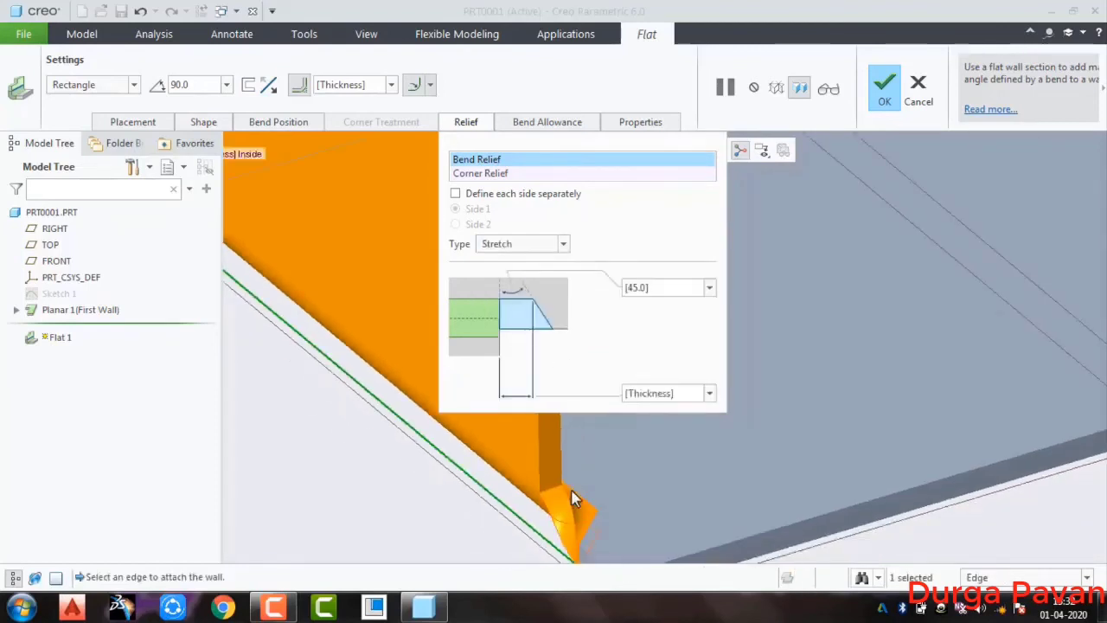
click(537, 243)
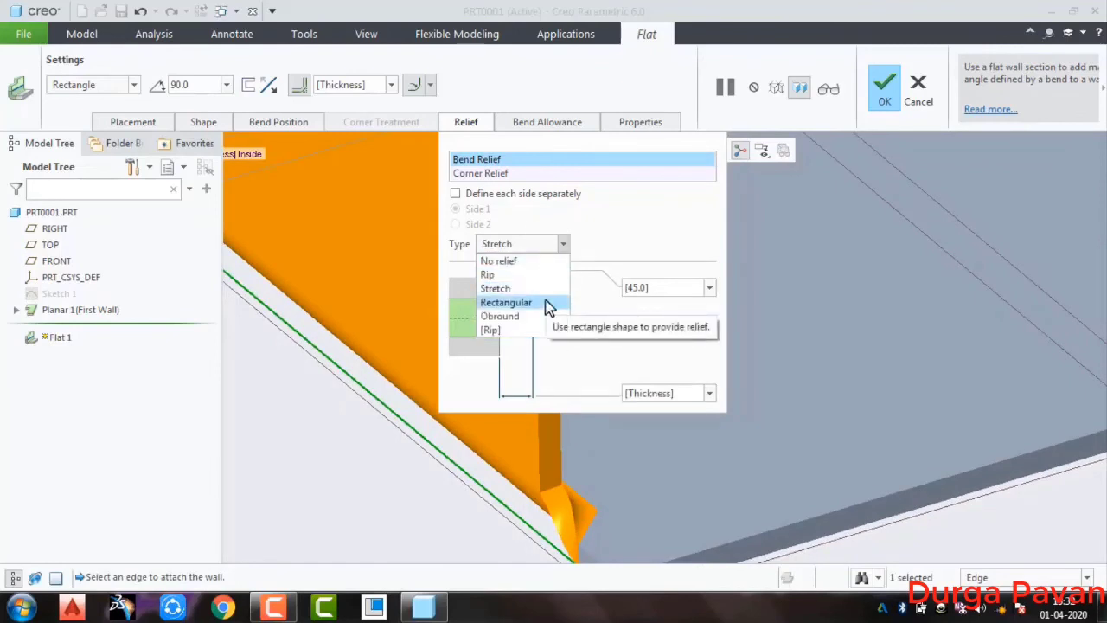
click(538, 277)
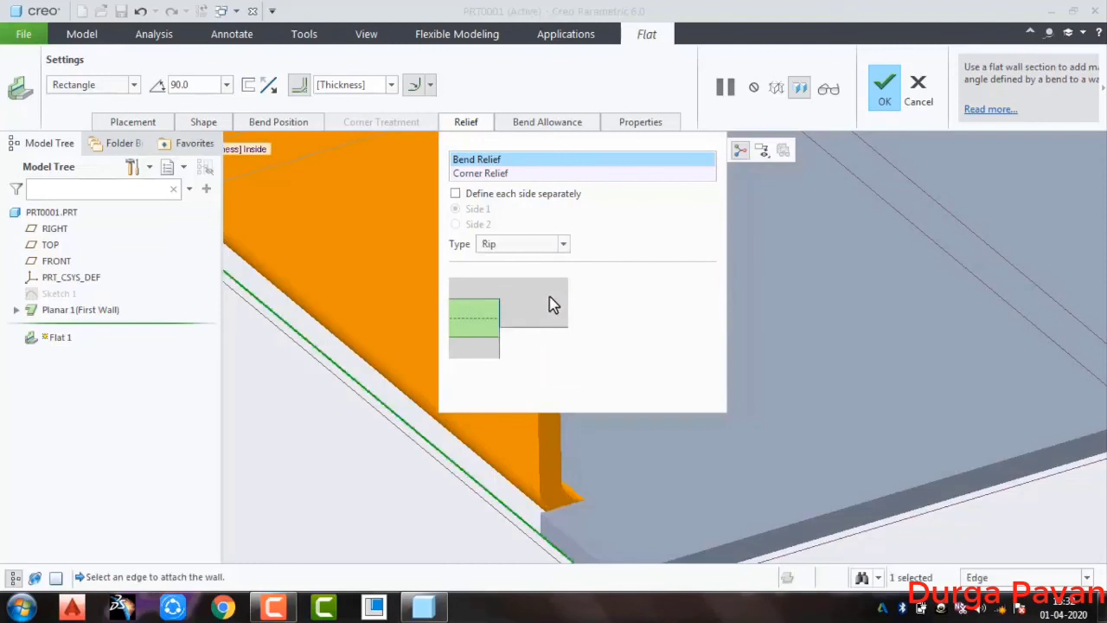
Try the Rectangular bend relief on the flat wall and change the relief type to Obround
click(529, 245)
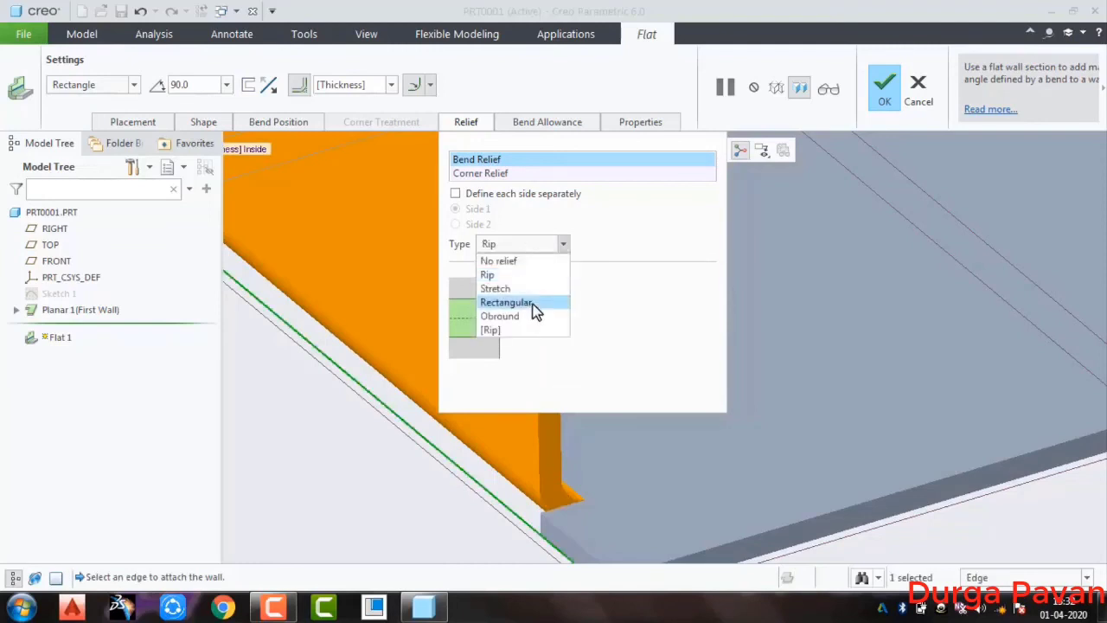
click(532, 303)
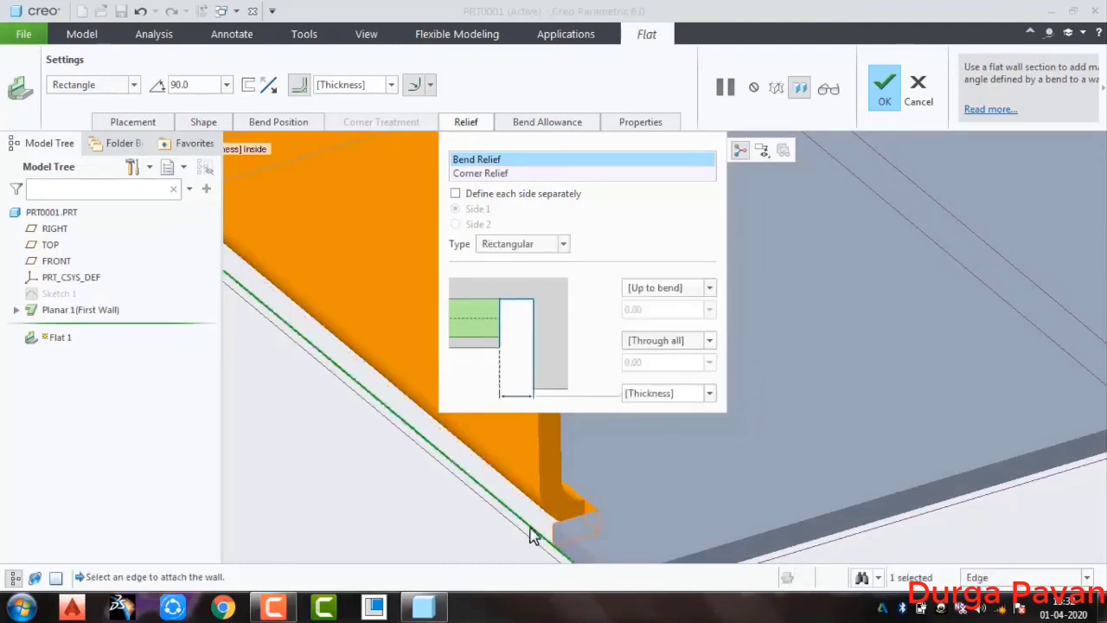
click(544, 245)
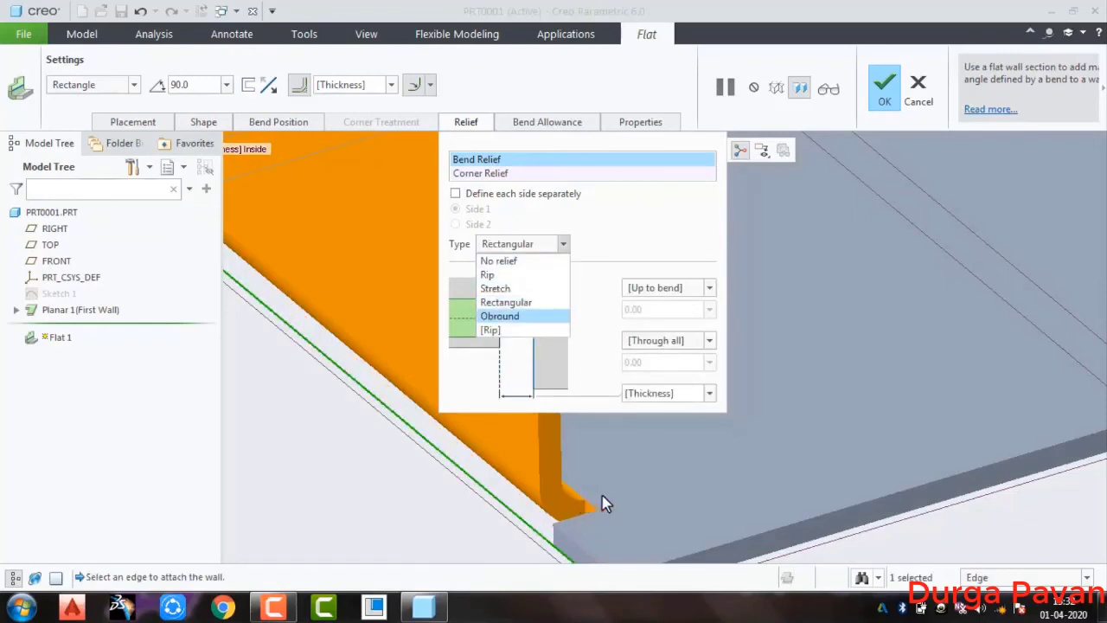
click(522, 316)
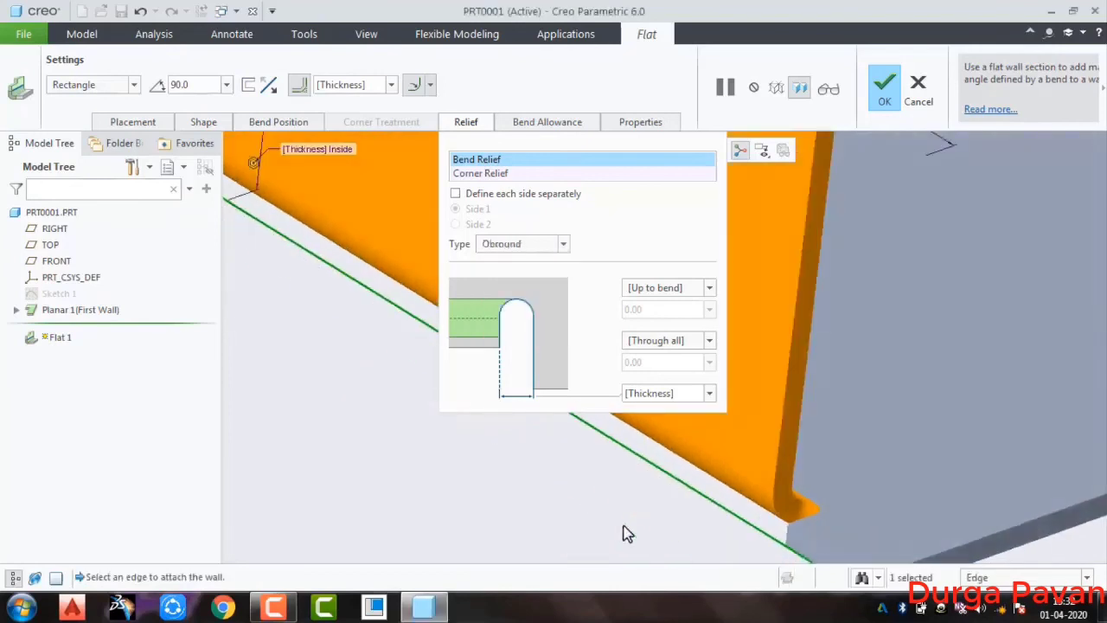
Examine the Obround relief at the flat wall's corner and set the bend relief type back to [Rip]
scroll(795, 503, down, 5)
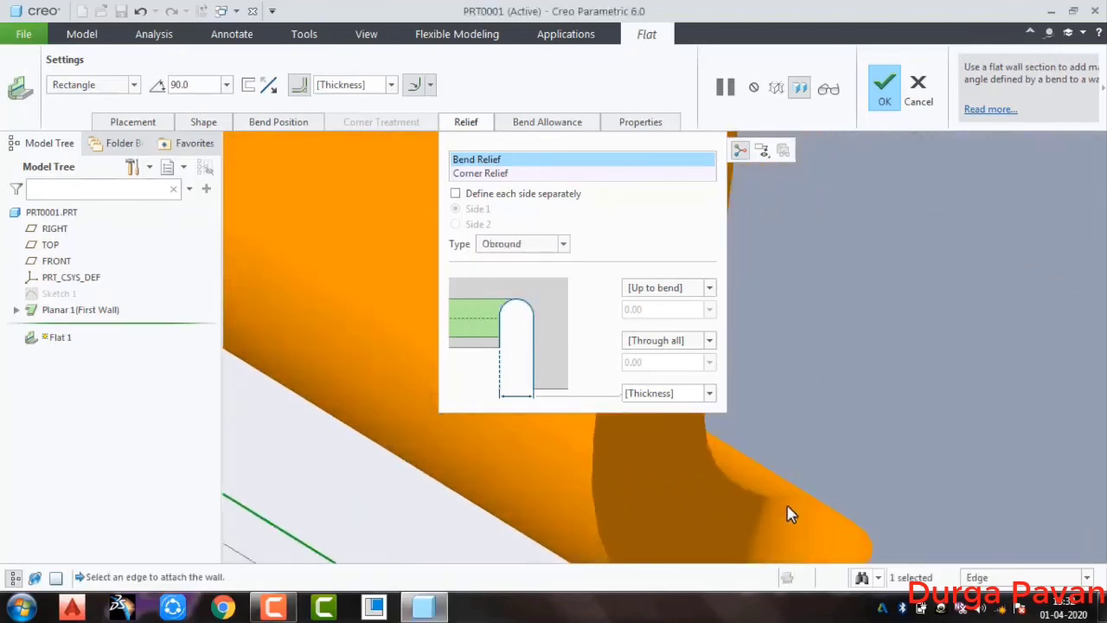
scroll(796, 504, up, 4)
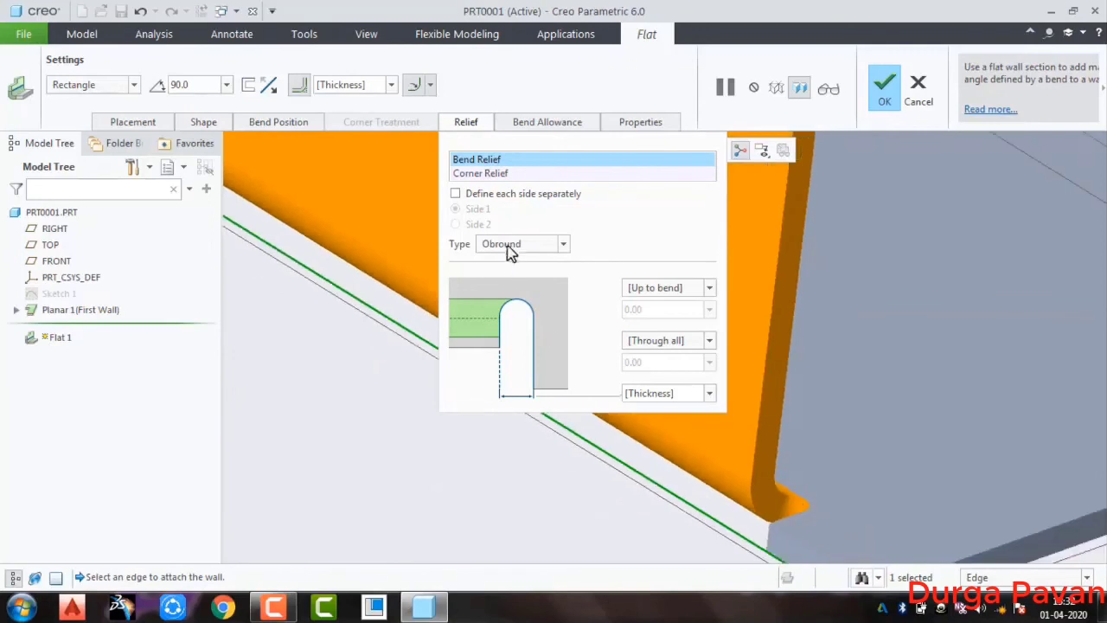
click(511, 245)
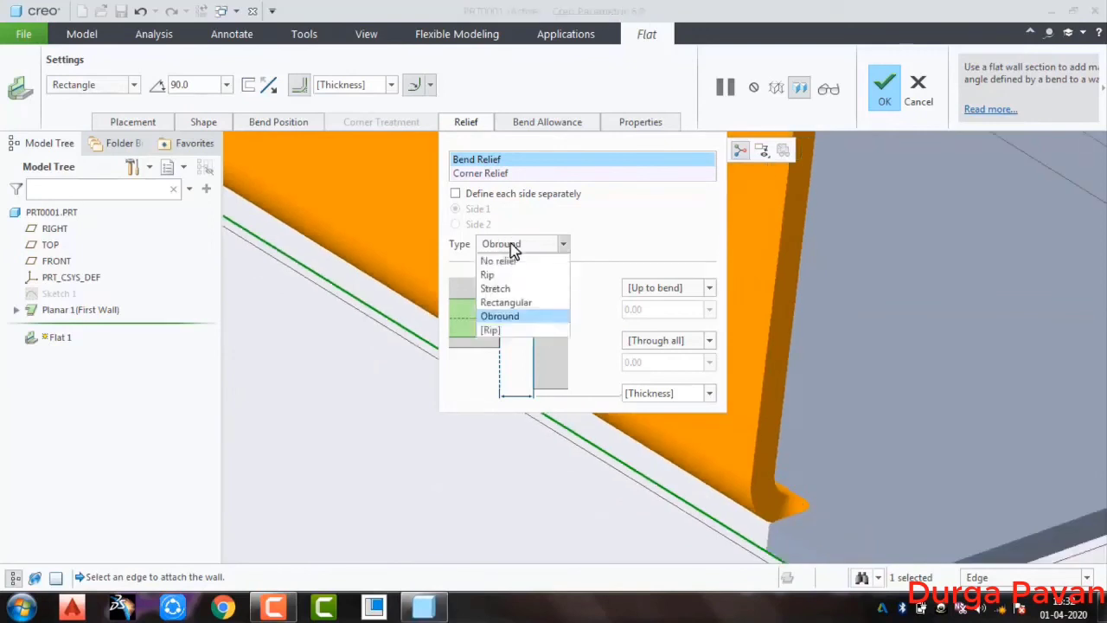
click(507, 329)
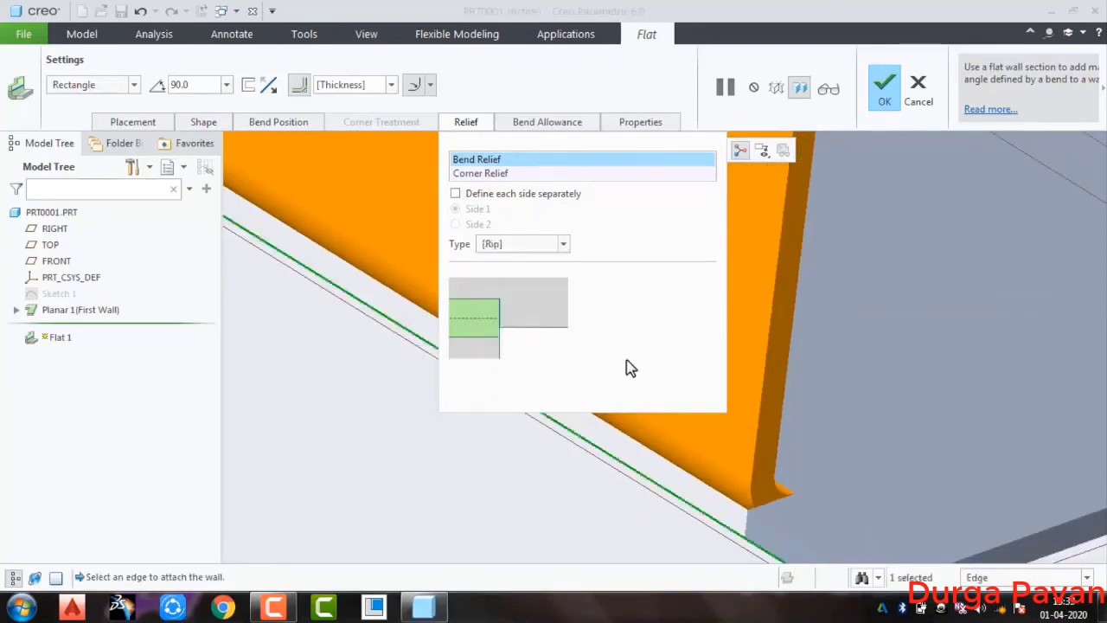
Review the flat wall's bend allowance settings, feature name property and bend radius dimensioning options
click(548, 126)
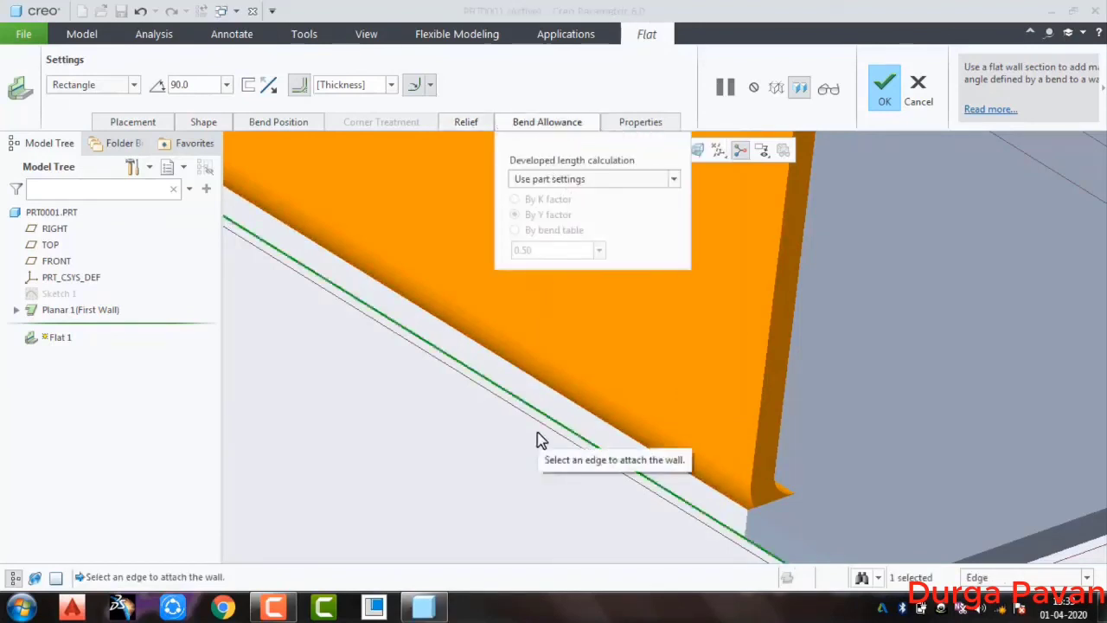
scroll(537, 439, up, 5)
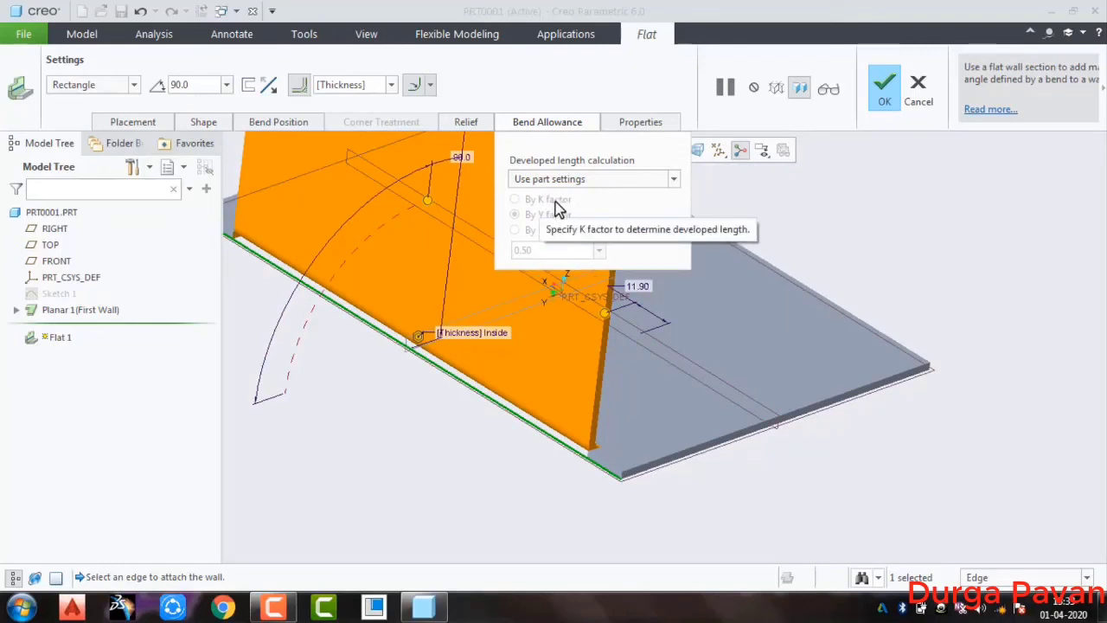
click(574, 126)
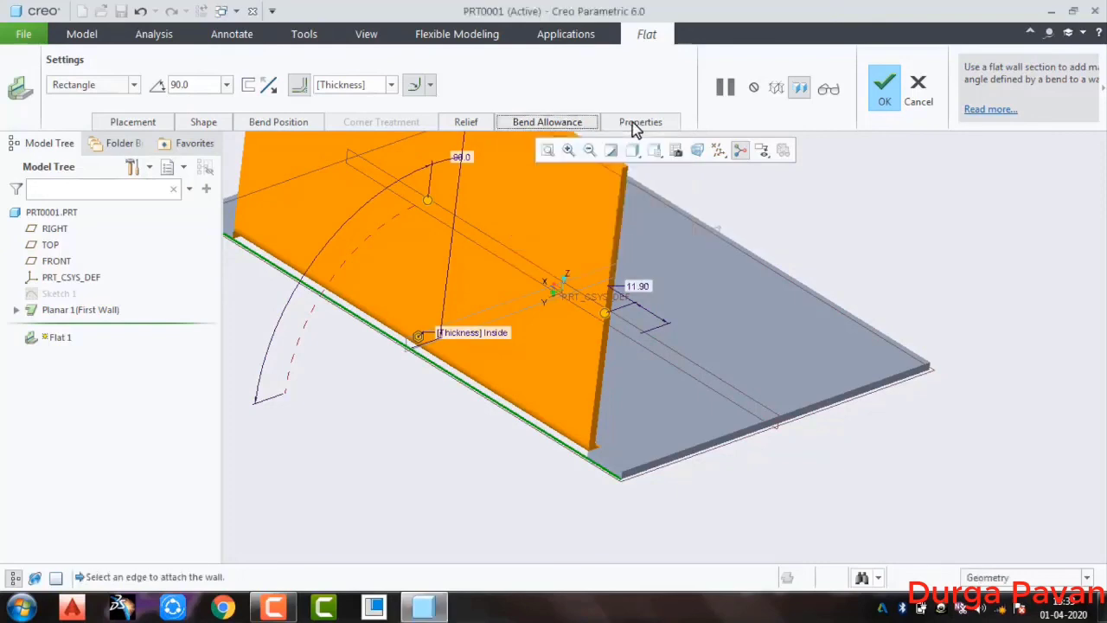
click(642, 124)
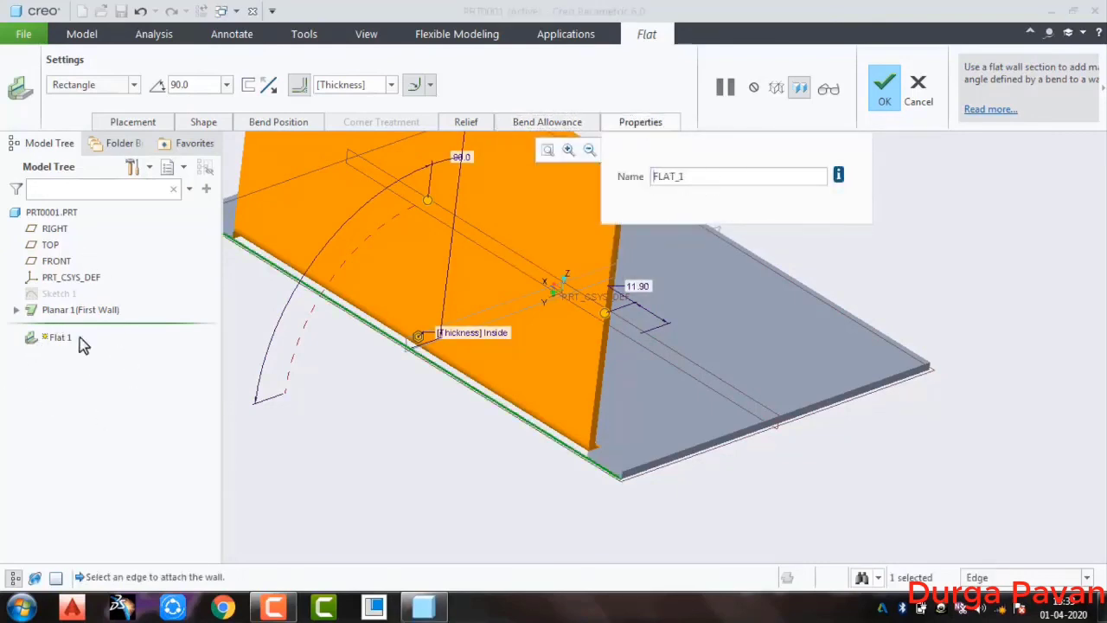
click(687, 179)
click(431, 88)
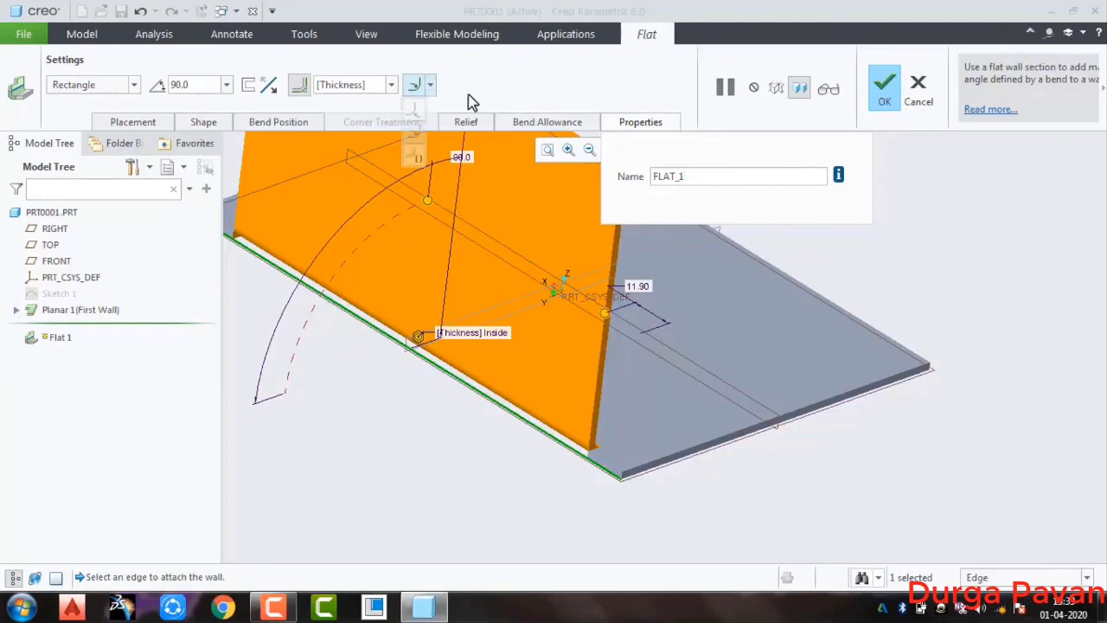
click(513, 84)
Try a bend radius of 2.0 * Thickness on the flat wall and return it to [Thickness]
click(390, 84)
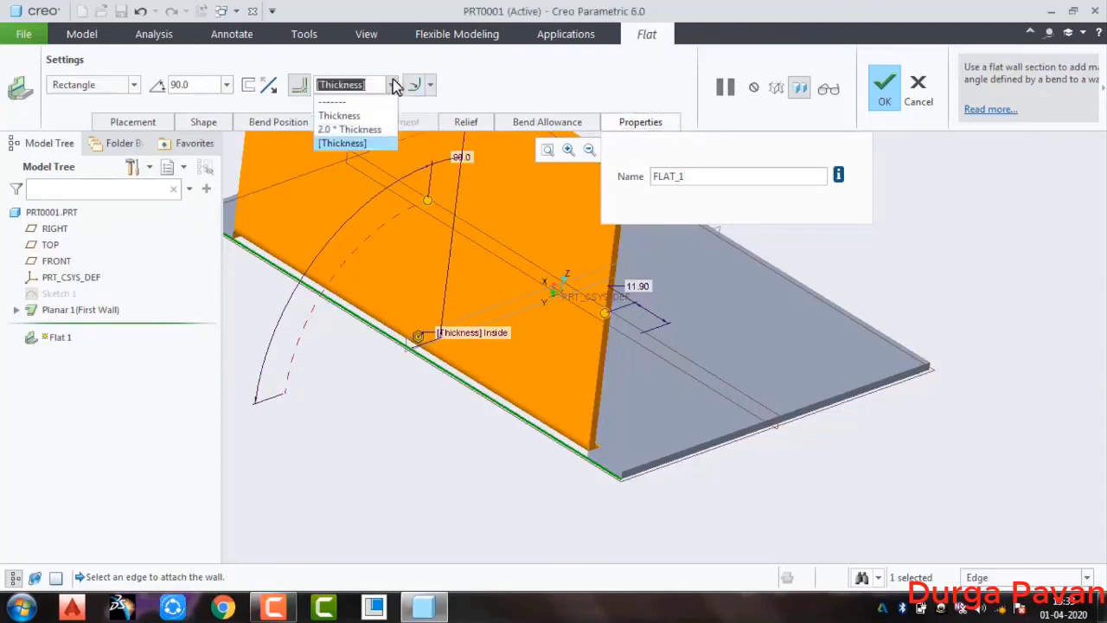
click(371, 129)
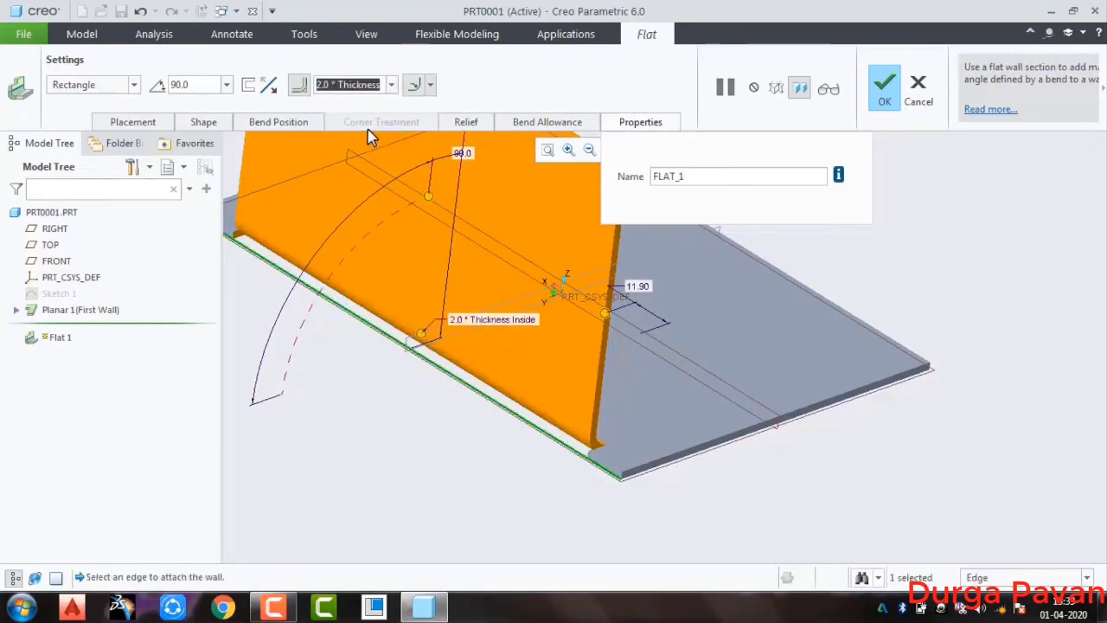
click(391, 84)
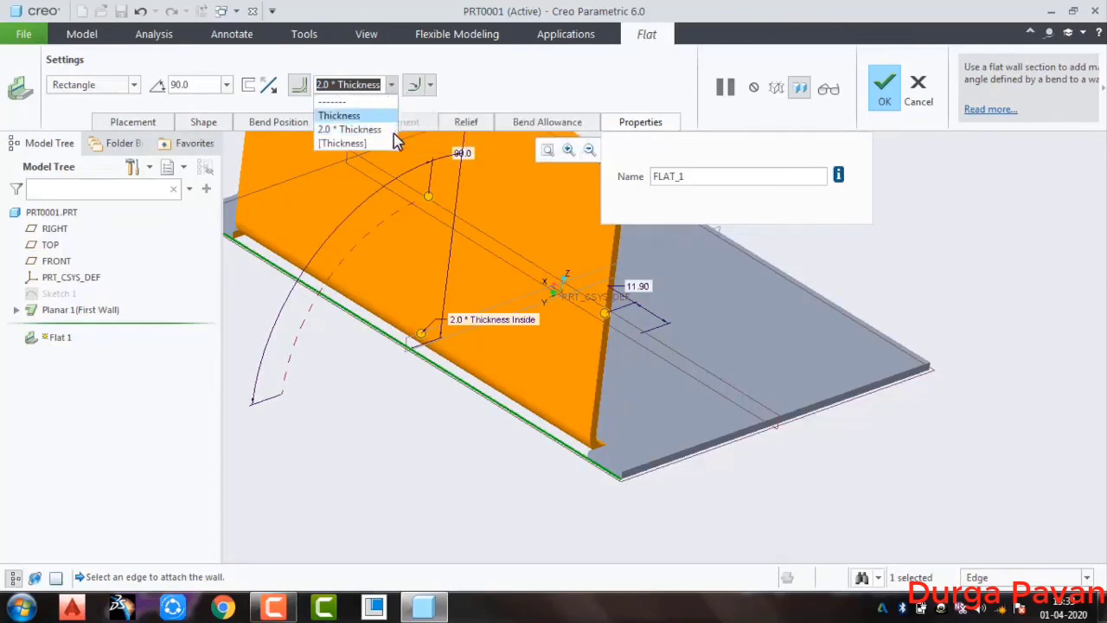
click(391, 145)
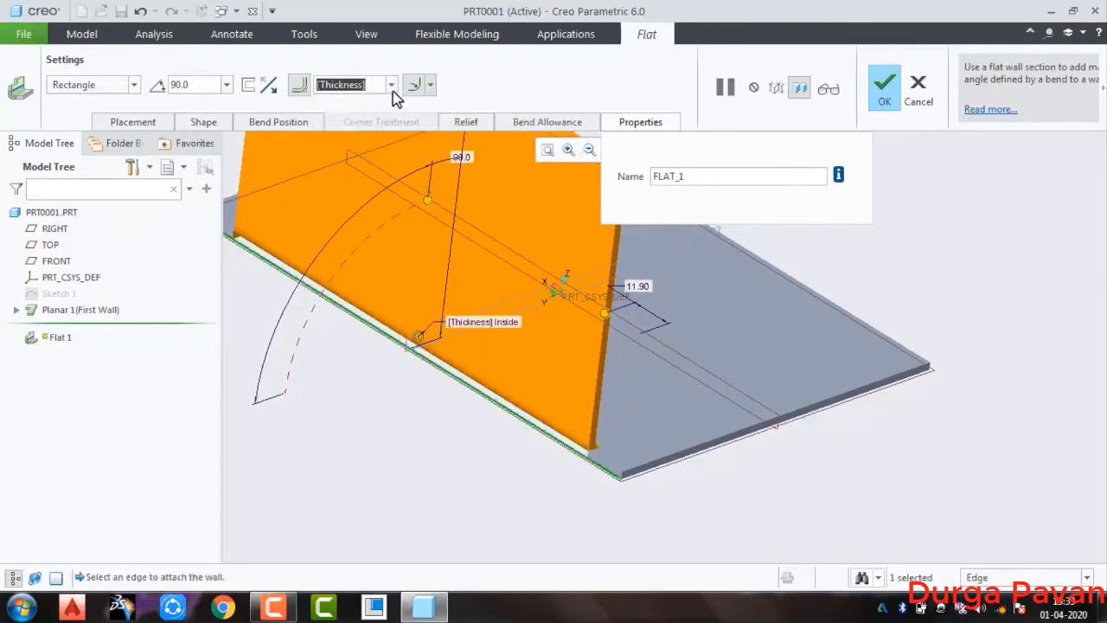
click(391, 84)
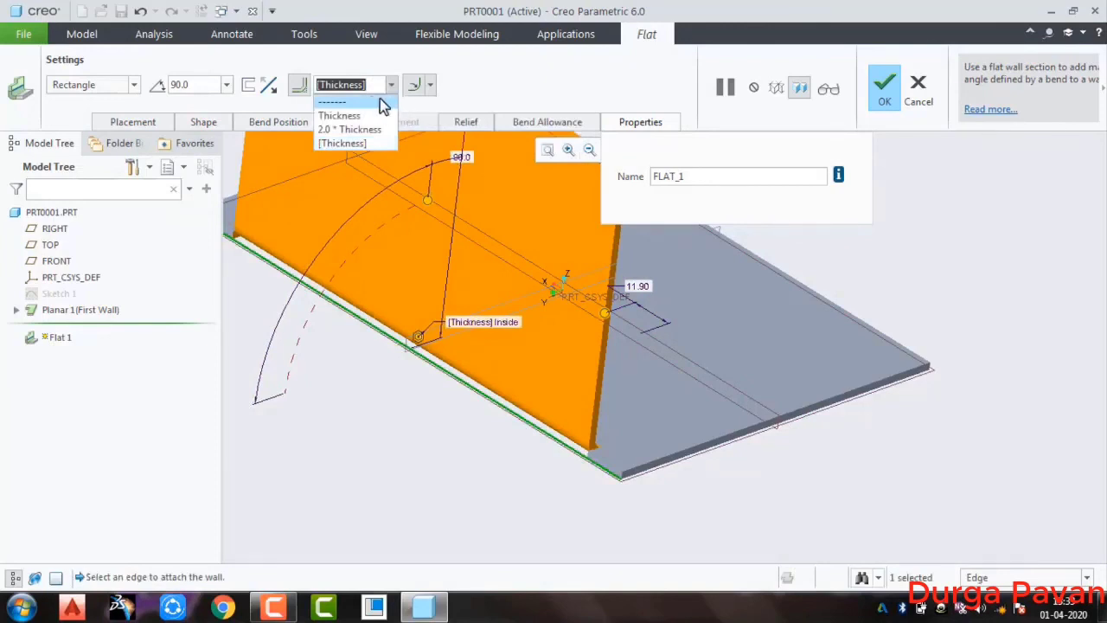
click(391, 84)
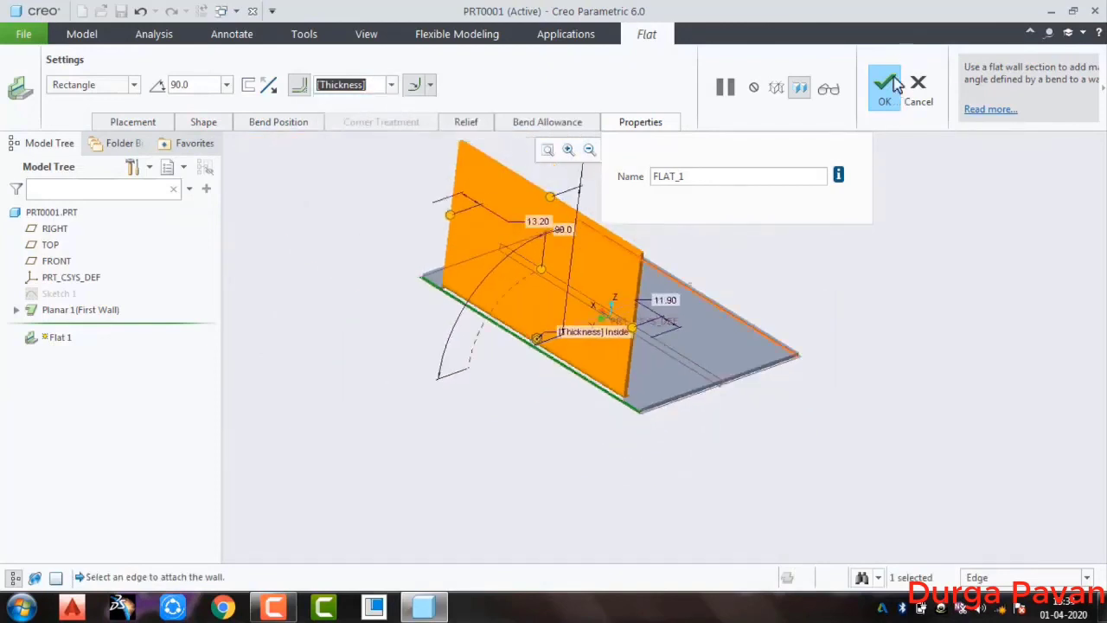
Complete the first flat wall and clear its selection
click(891, 84)
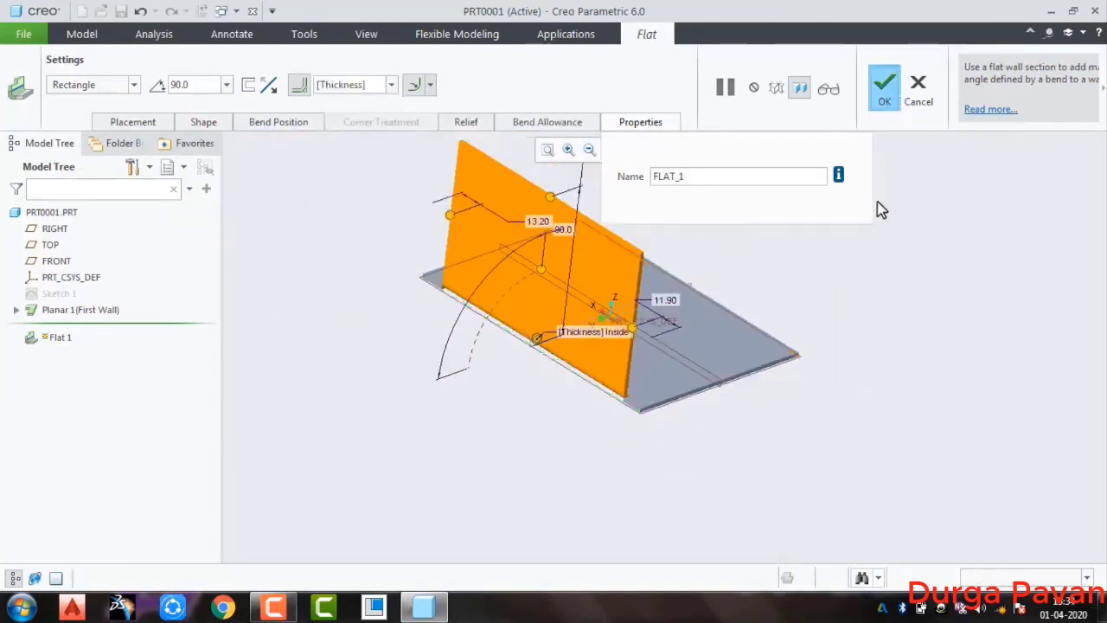
click(882, 332)
Add a 90-degree rectangular flat wall about 103.3 mm high on the adjacent short edge, inset about 23.5 mm at the end near the first flat wall
middle_drag(796, 453, 677, 375)
middle_drag(741, 462, 623, 518)
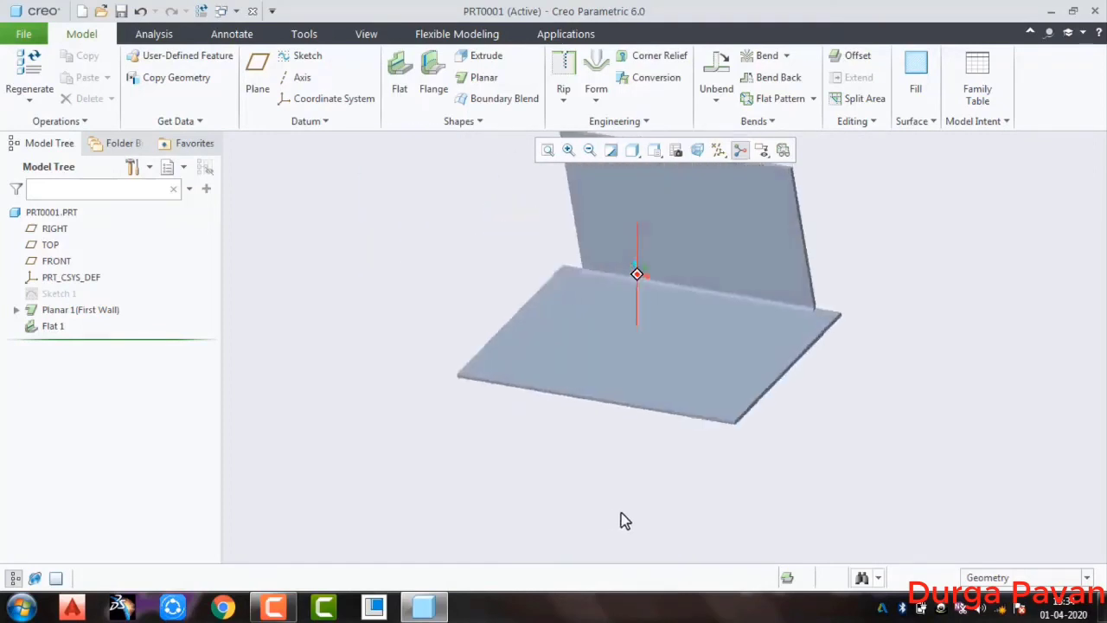
click(397, 76)
scroll(765, 403, down, 3)
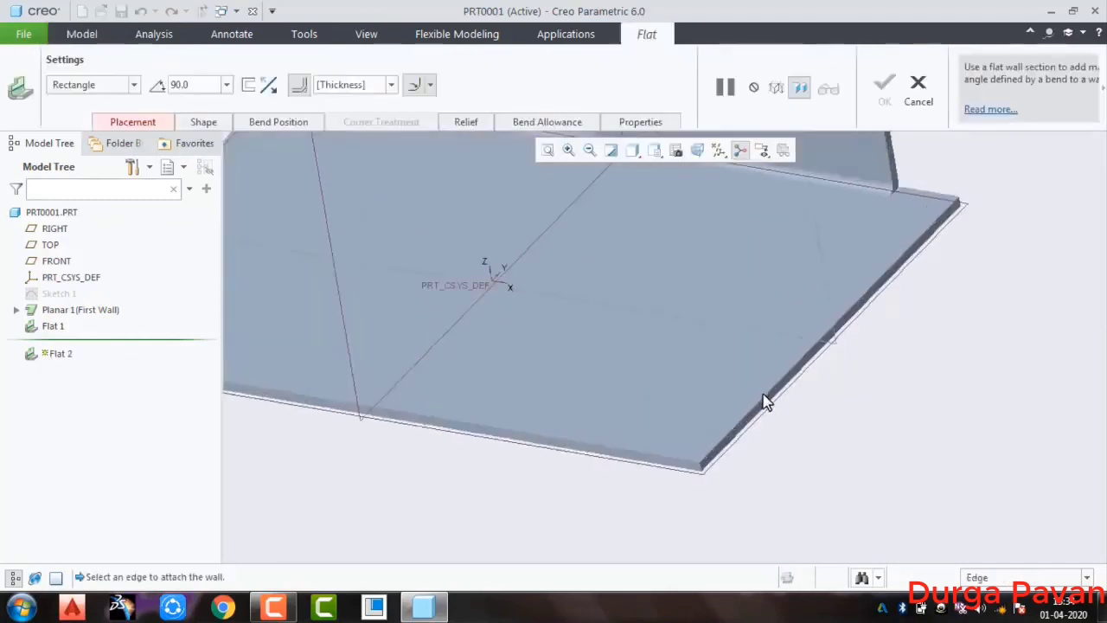
click(770, 407)
scroll(787, 441, up, 5)
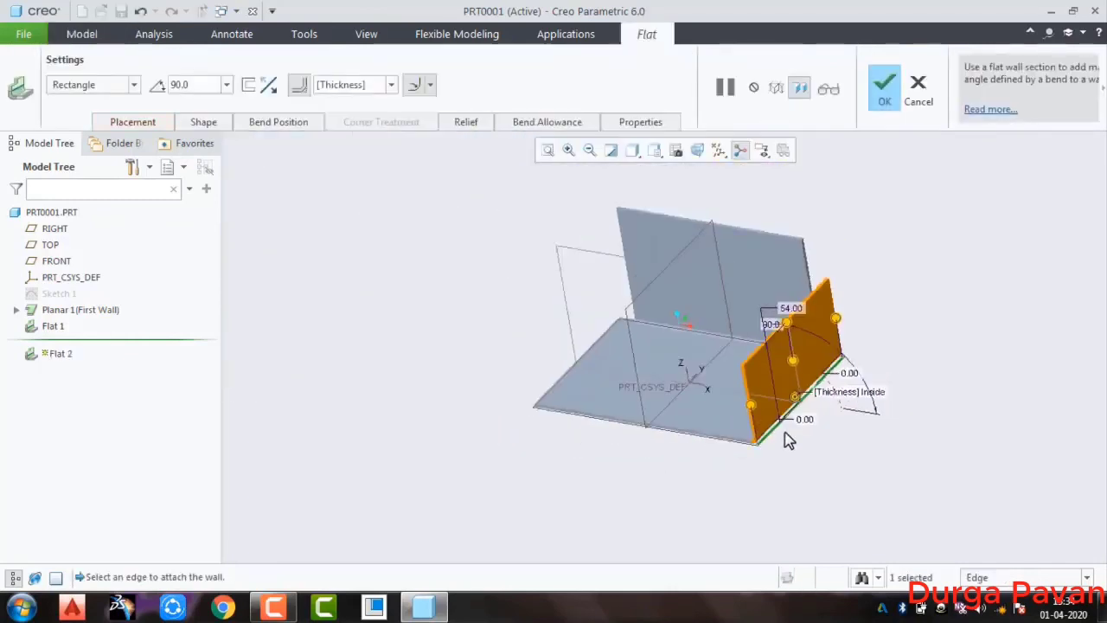
drag(837, 280, 764, 257)
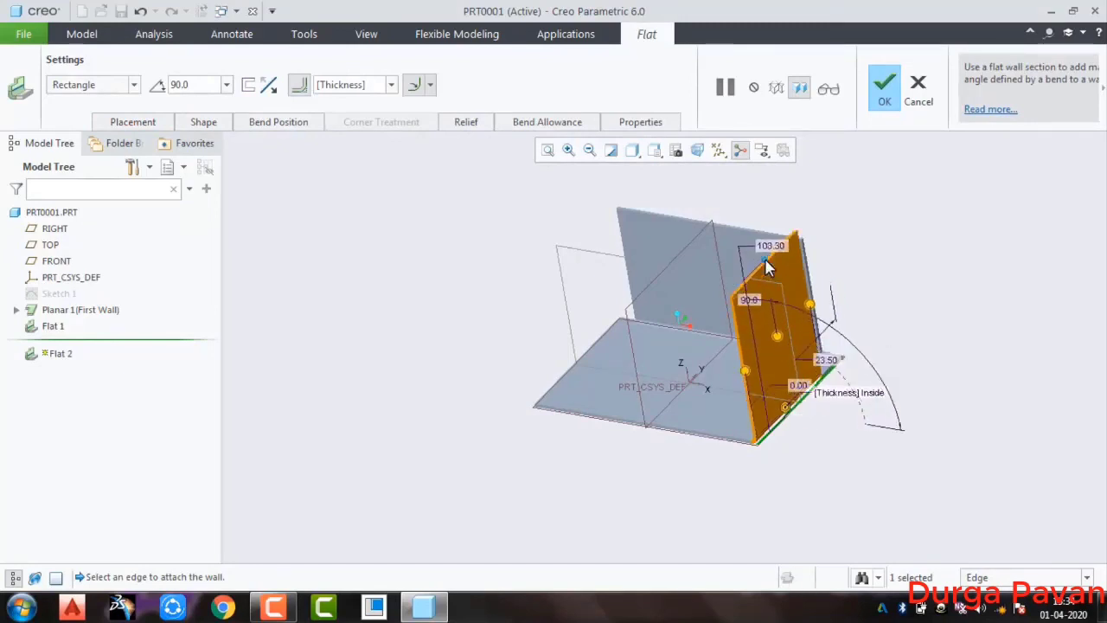
middle_click(911, 275)
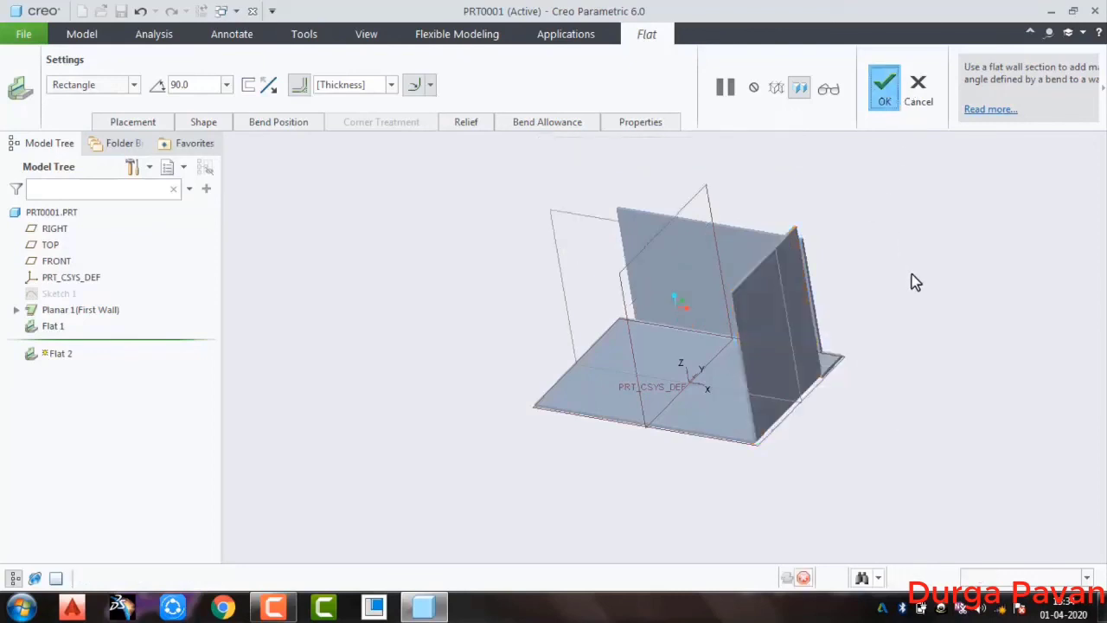